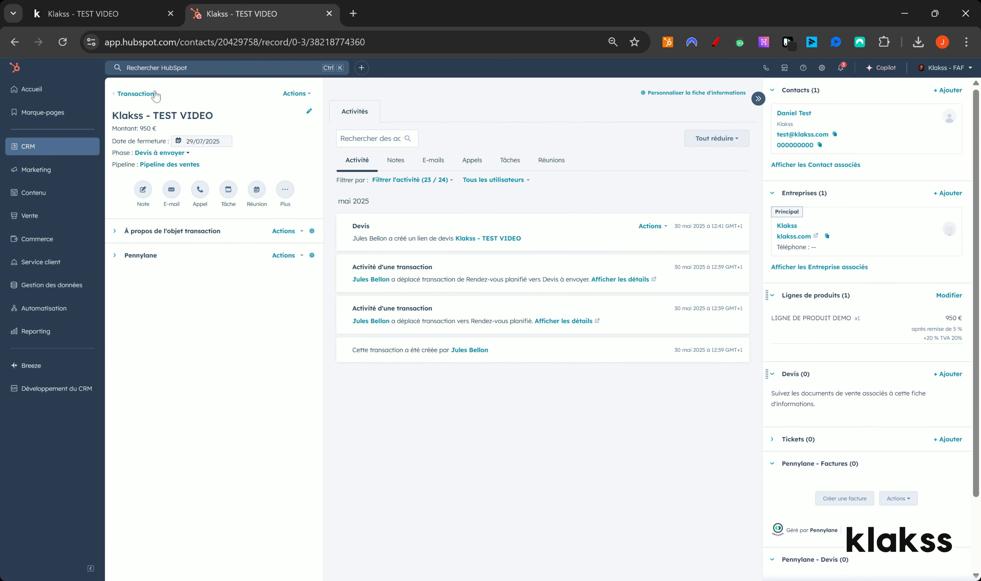
Step: Mark the deal's product lines and Devis sections in red with the annotation pen, and clear all the marks
drag(119, 153, 213, 156)
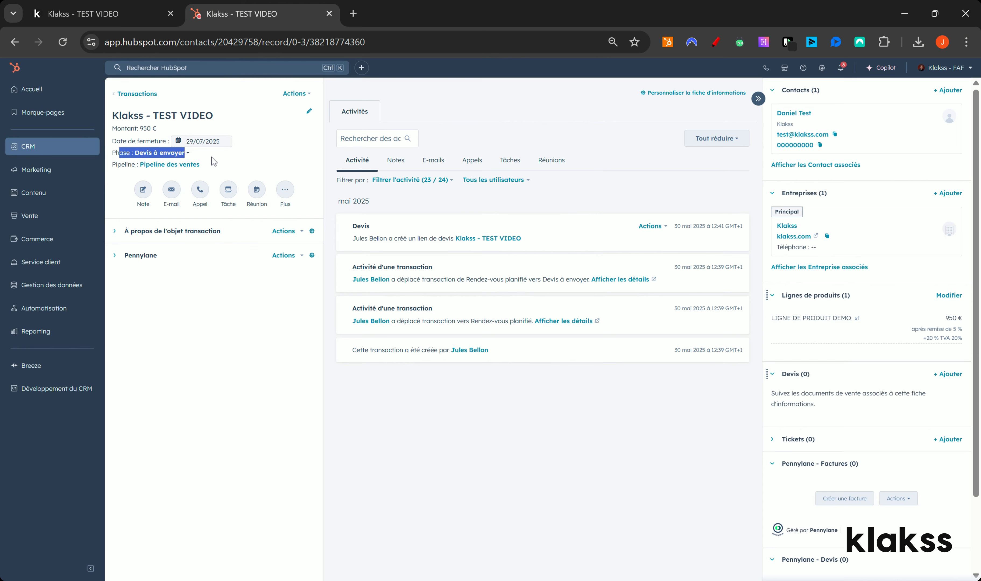
click(717, 41)
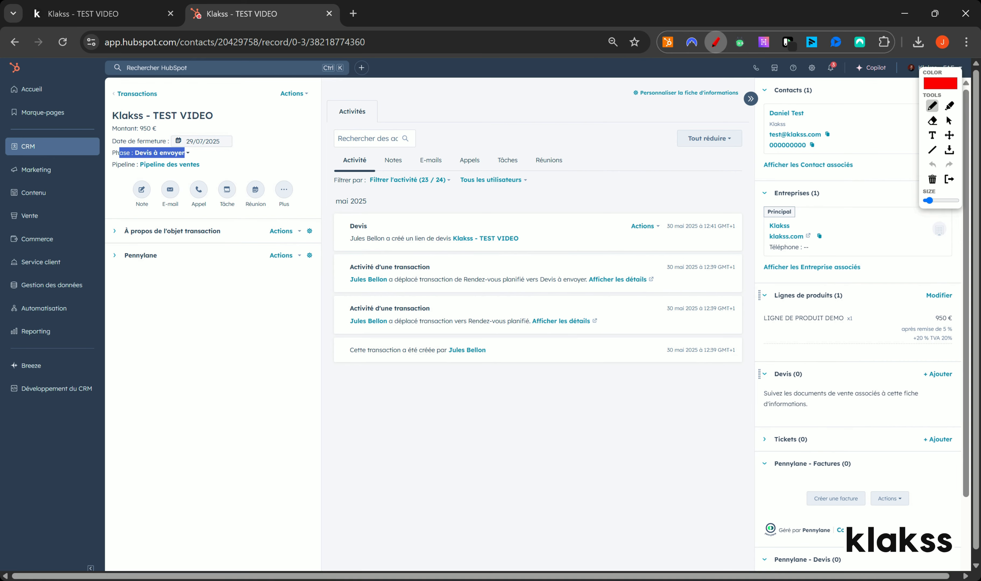
mouse_move(814, 288)
mouse_down()
mouse_move(765, 285)
mouse_move(759, 346)
mouse_up()
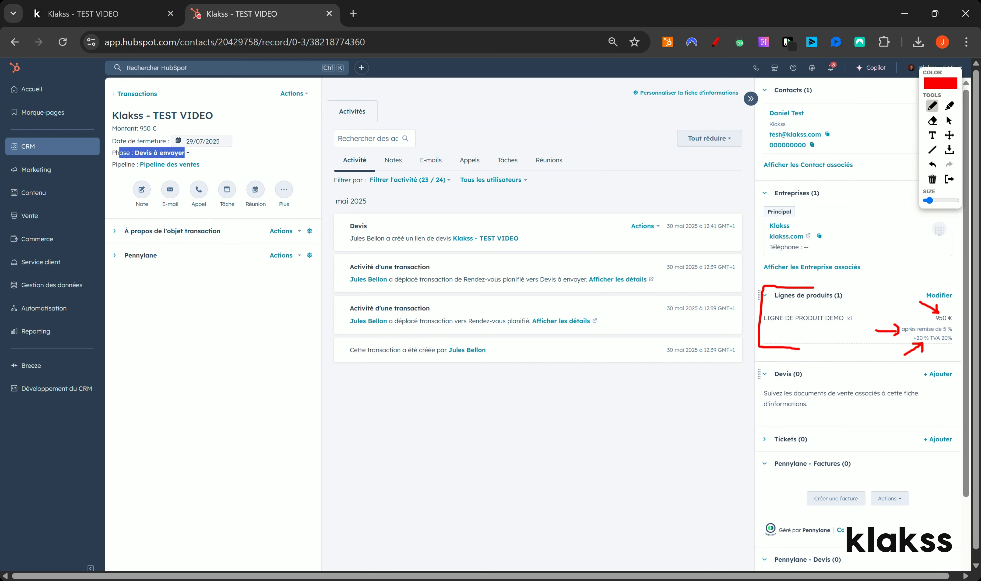
mouse_move(789, 362)
mouse_down()
mouse_move(749, 368)
mouse_move(749, 413)
mouse_up()
click(932, 179)
click(949, 179)
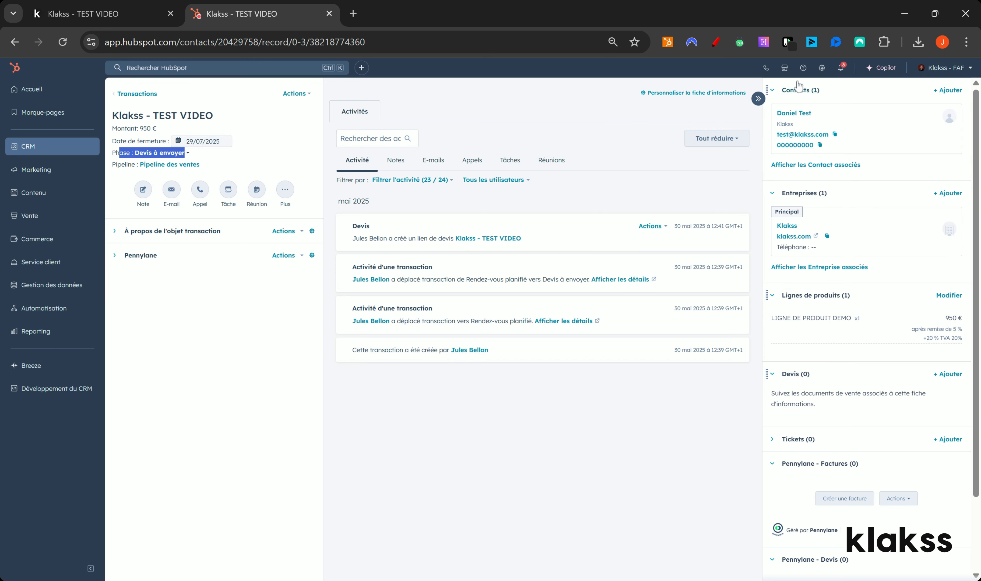
Step: Open the account settings for the Devis object
click(821, 68)
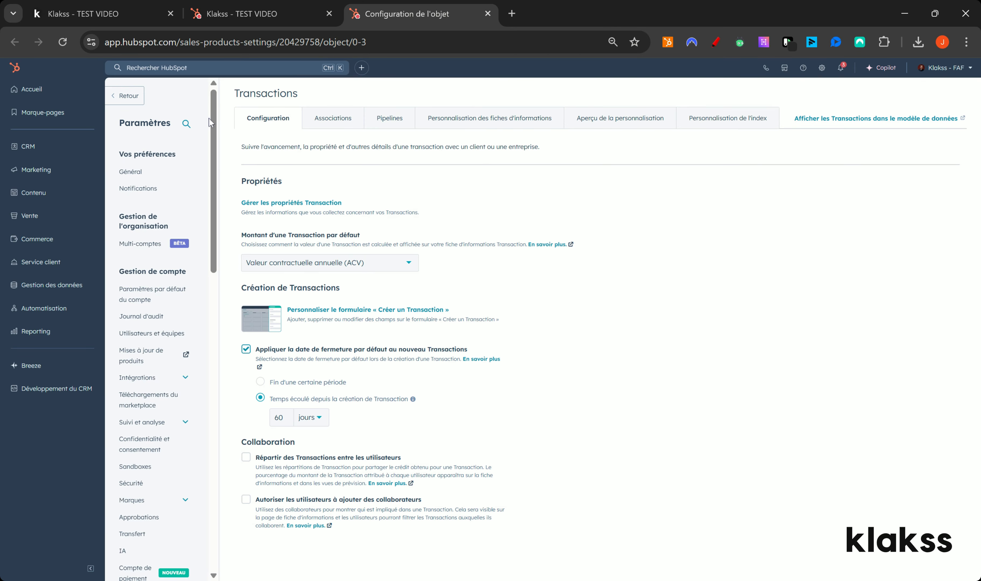
scroll(213, 128, down, 1)
scroll(215, 133, down, 10)
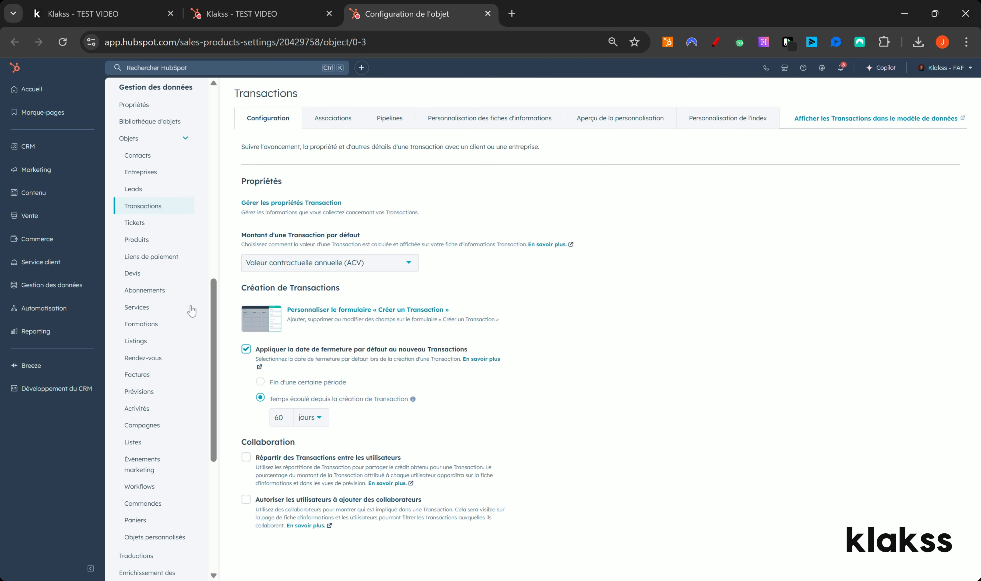
click(131, 274)
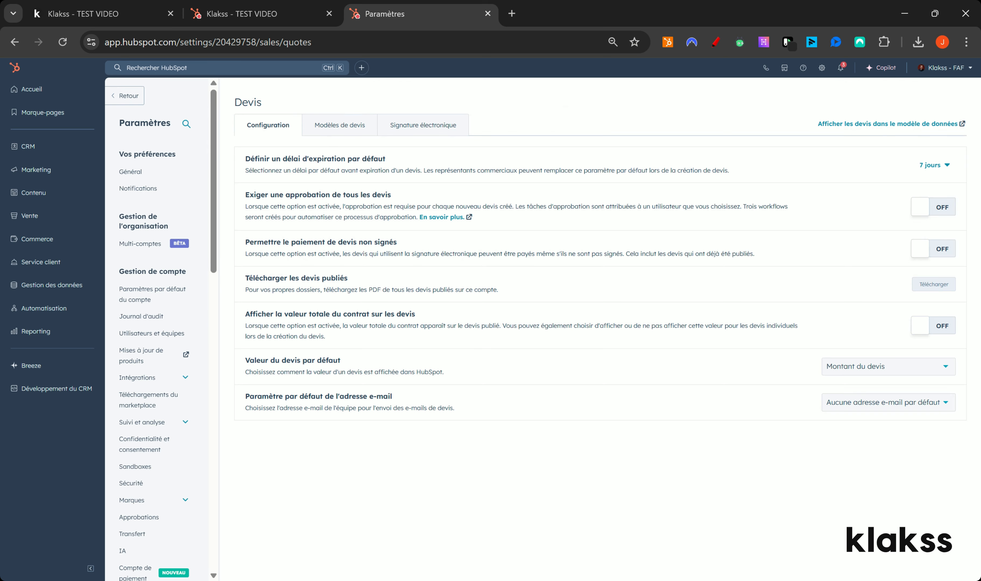
Step: Mark the default quote expiration setting in red with the annotation pen, and clear the marks
click(716, 42)
drag(231, 180, 236, 181)
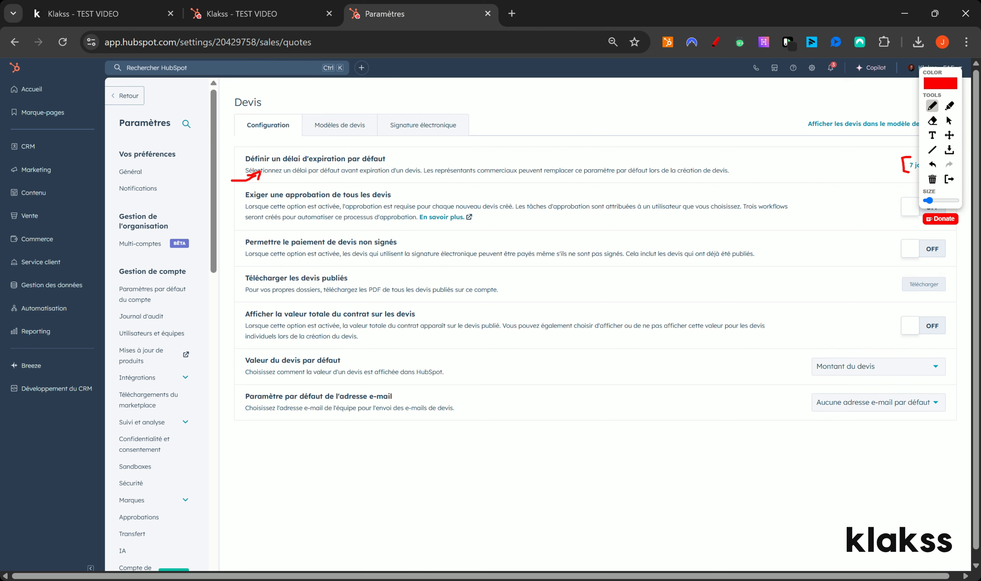
click(932, 180)
click(950, 179)
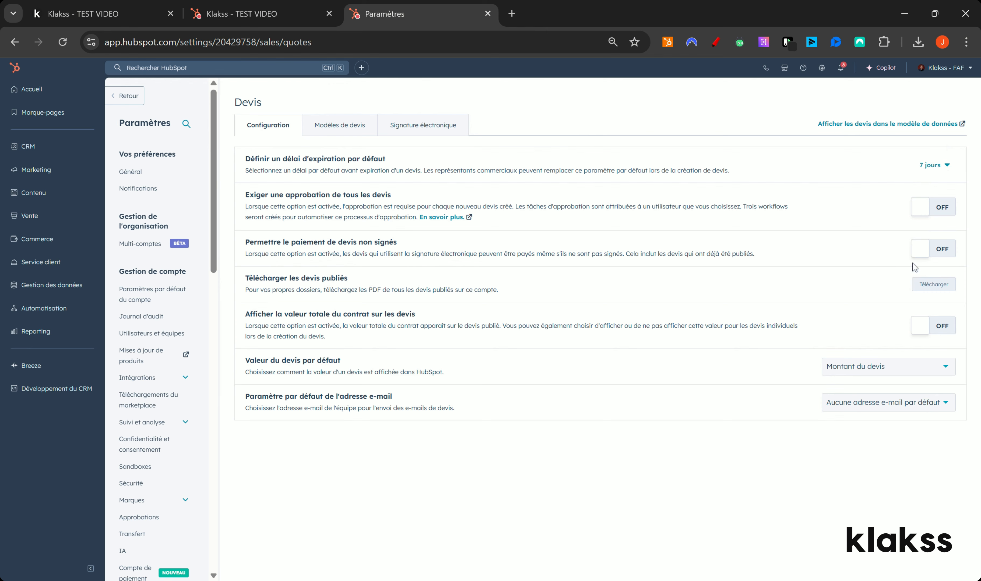
Step: Open the quote templates settings and start customizing a new quote template
click(335, 125)
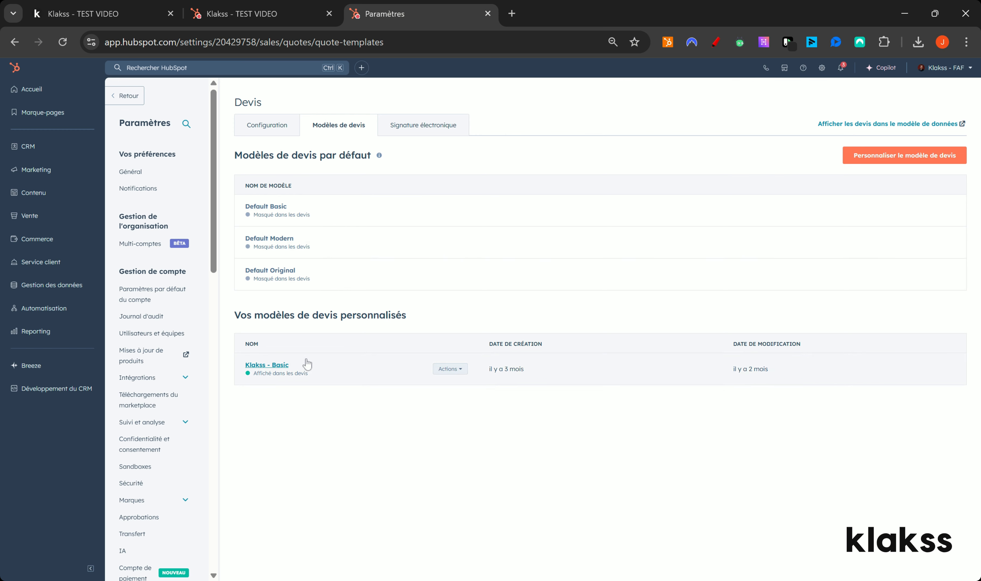
click(457, 211)
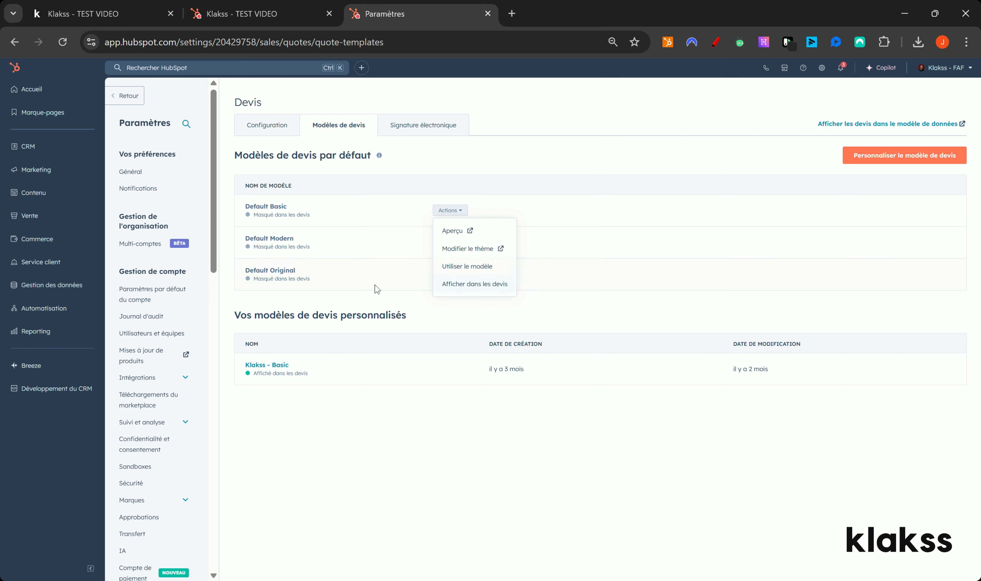
click(593, 157)
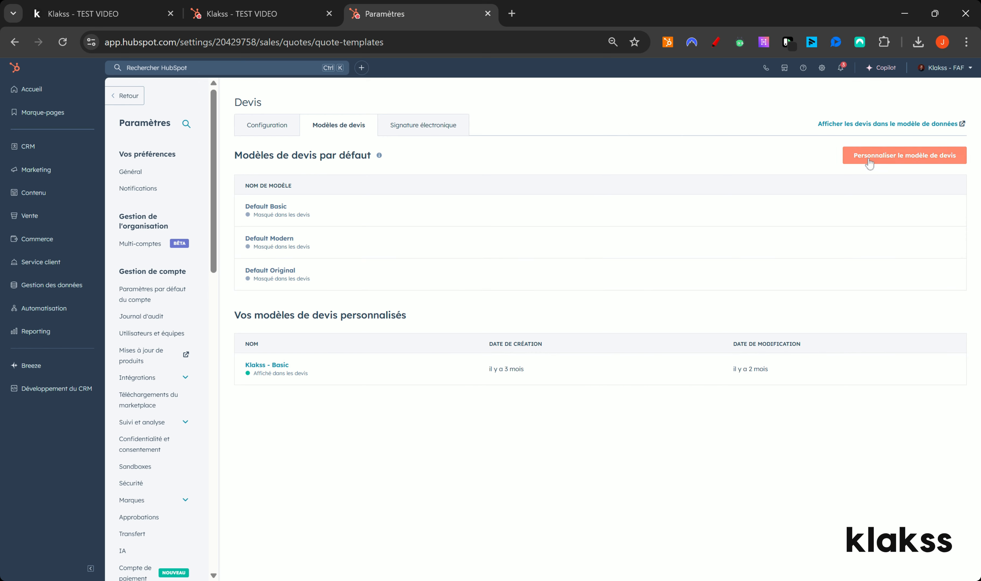
click(869, 161)
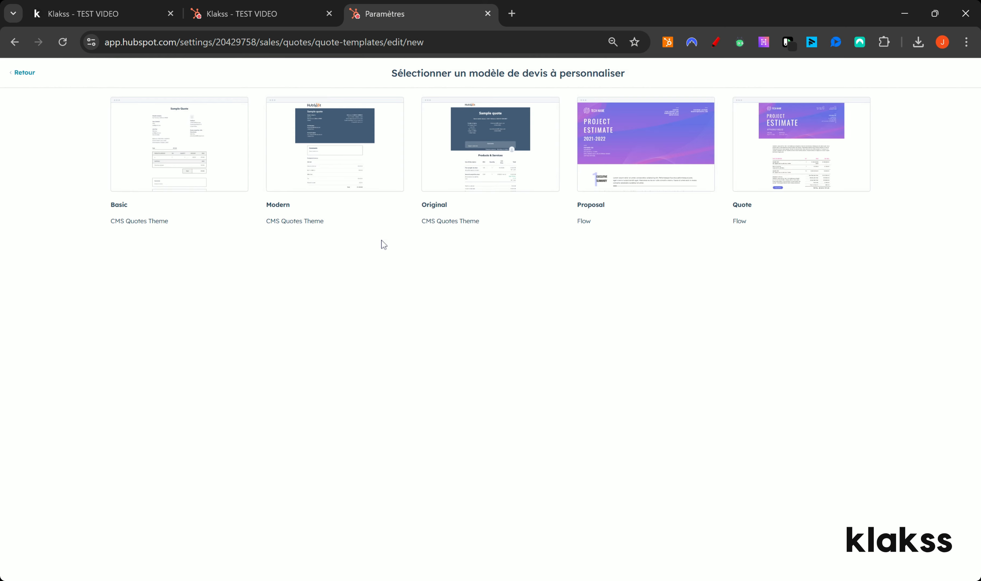
Step: Open previews of the Proposal, Original and Modern quote templates in separate browser tabs
mouse_move(177, 166)
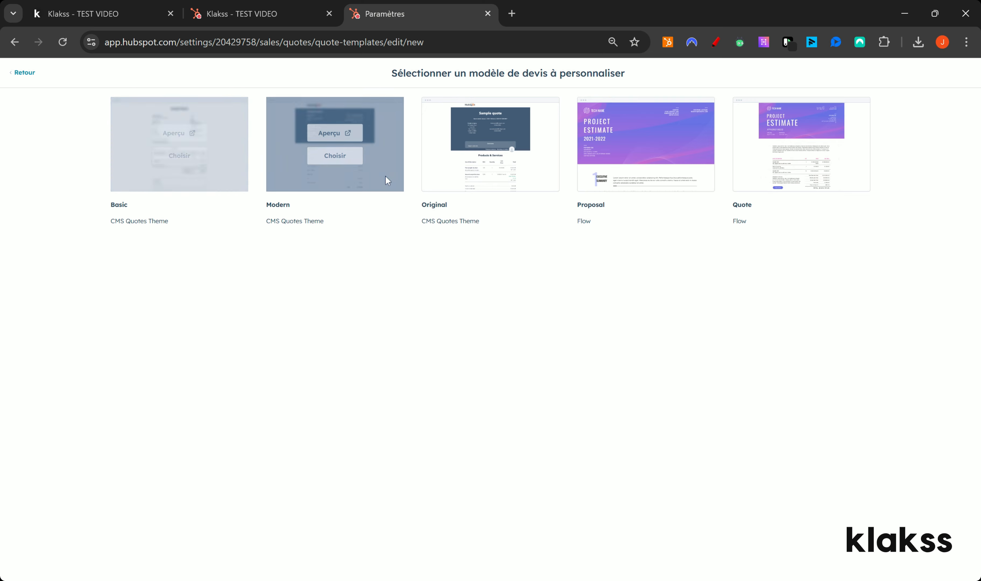
mouse_move(489, 174)
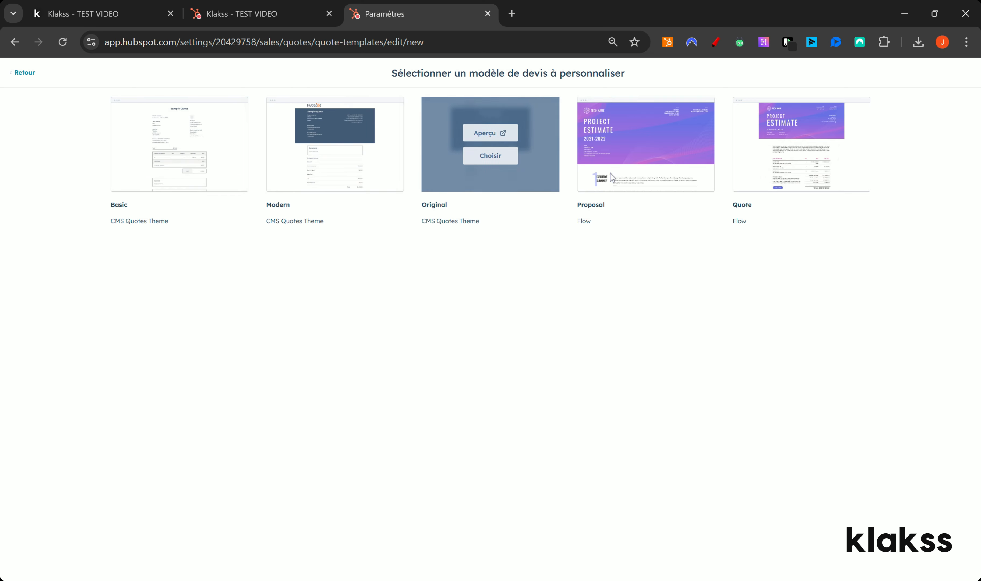
mouse_move(622, 167)
click(639, 135)
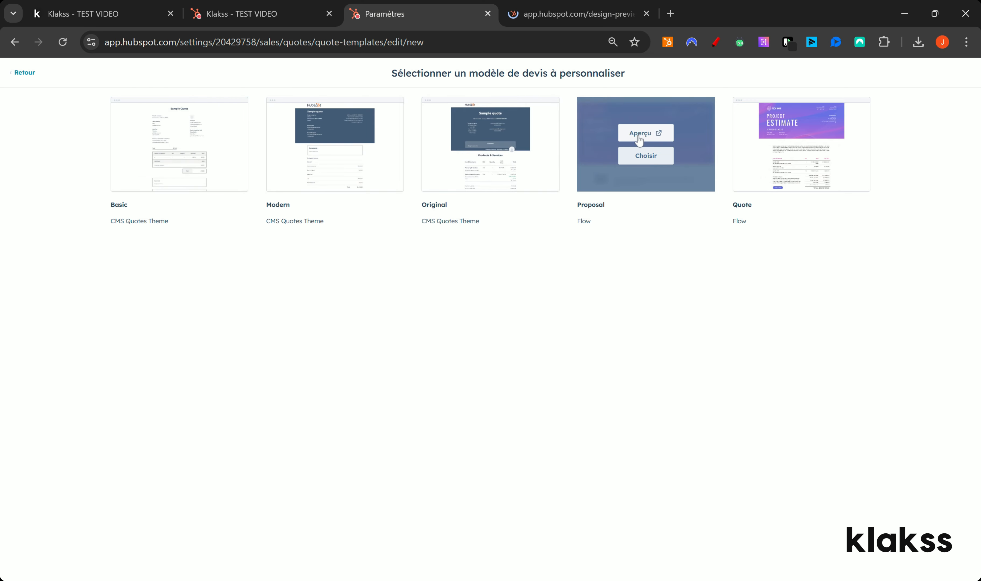
click(490, 133)
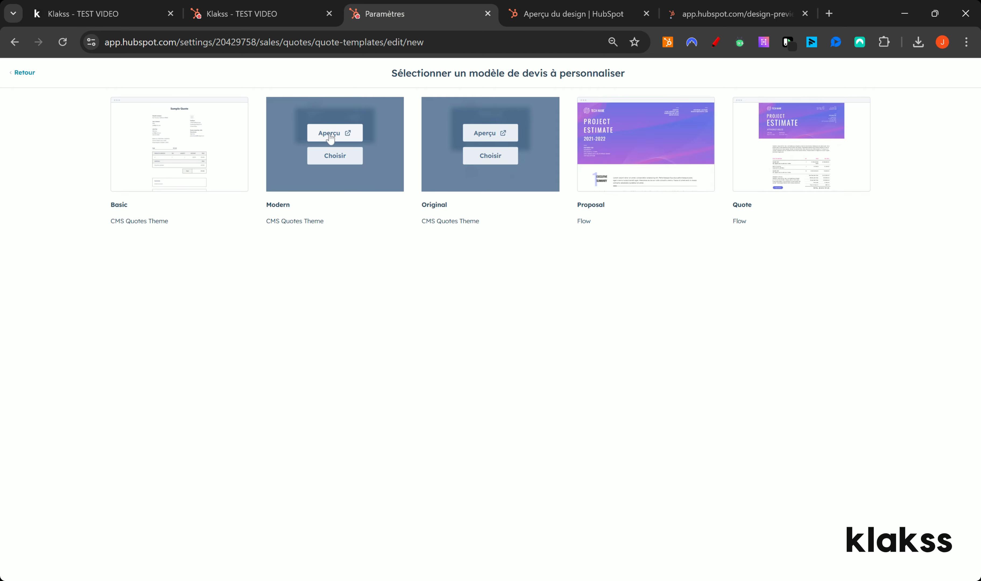
click(320, 134)
Step: Examine the Proposal template preview from its cover to the signature section, and close that preview
click(504, 14)
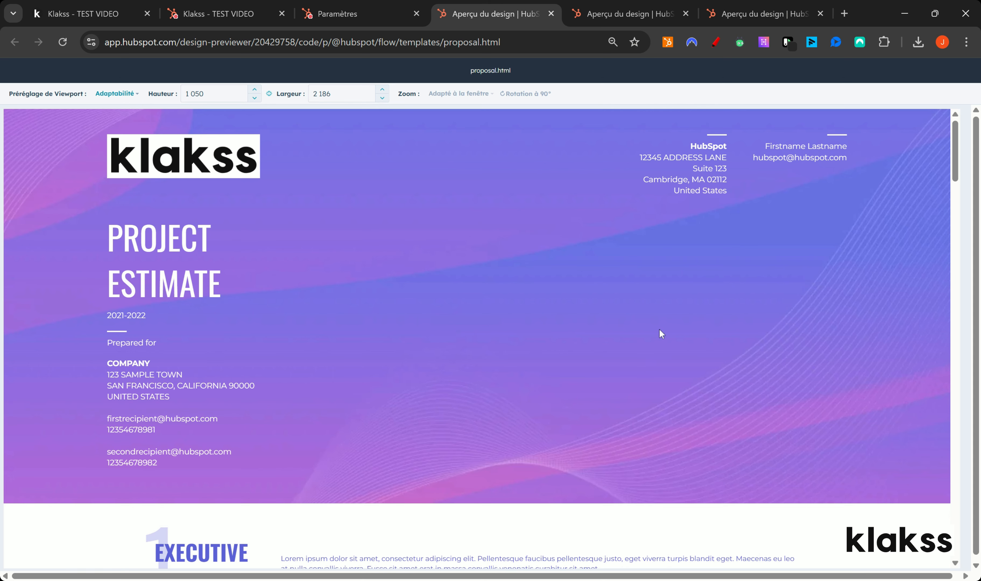
scroll(659, 328, down, 5)
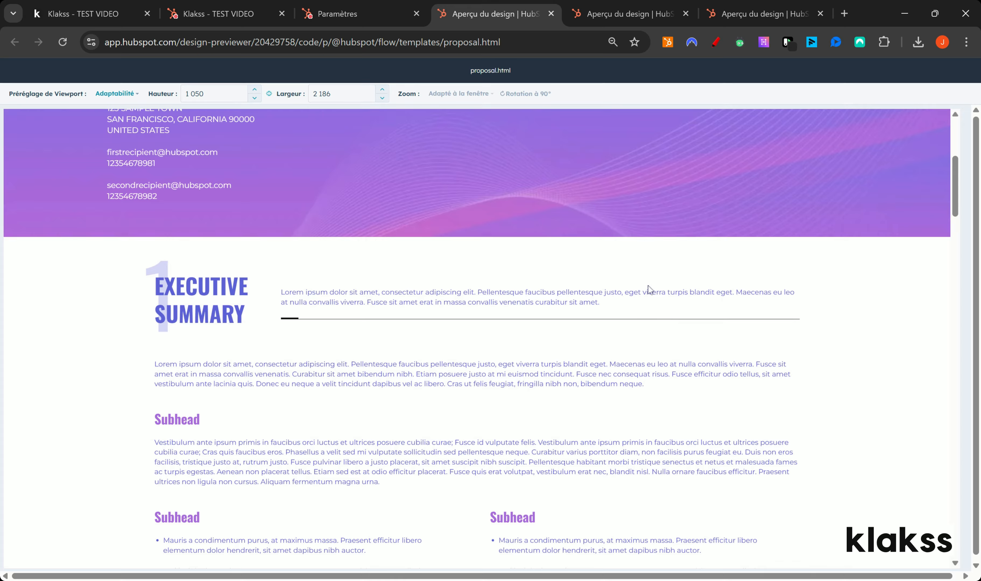
scroll(648, 285, down, 5)
scroll(642, 285, down, 15)
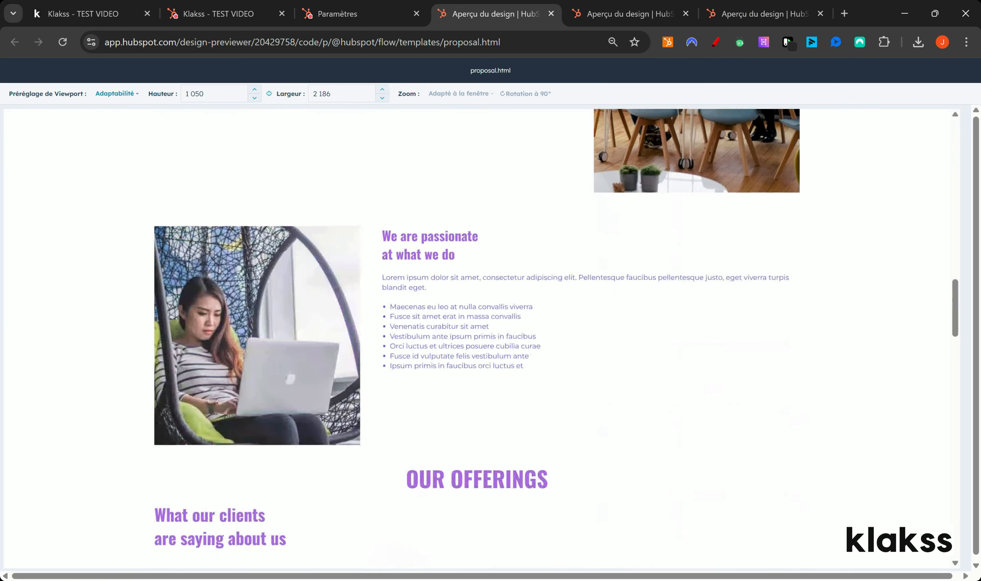
scroll(643, 288, down, 10)
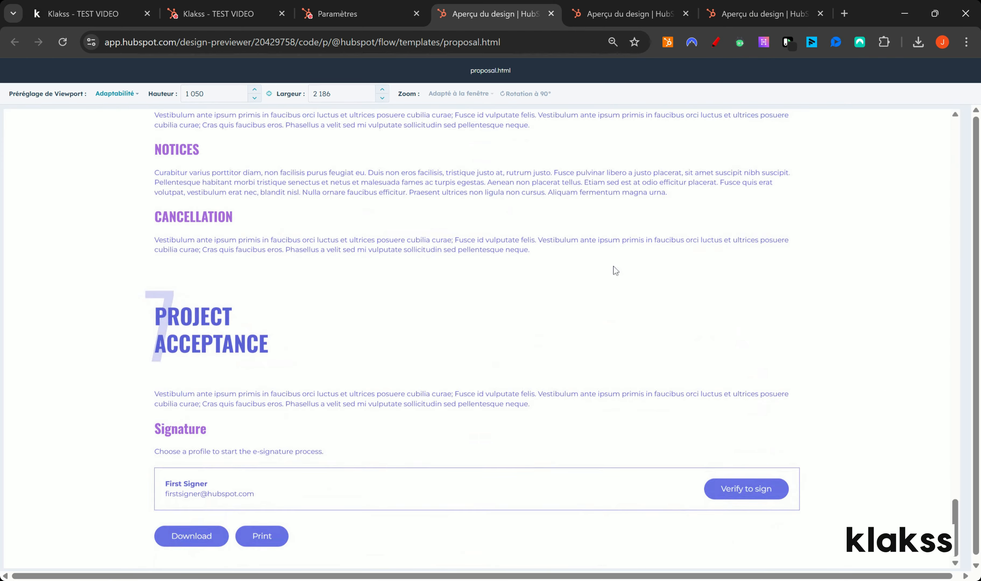
scroll(613, 270, up, 5)
scroll(609, 271, up, 5)
click(551, 13)
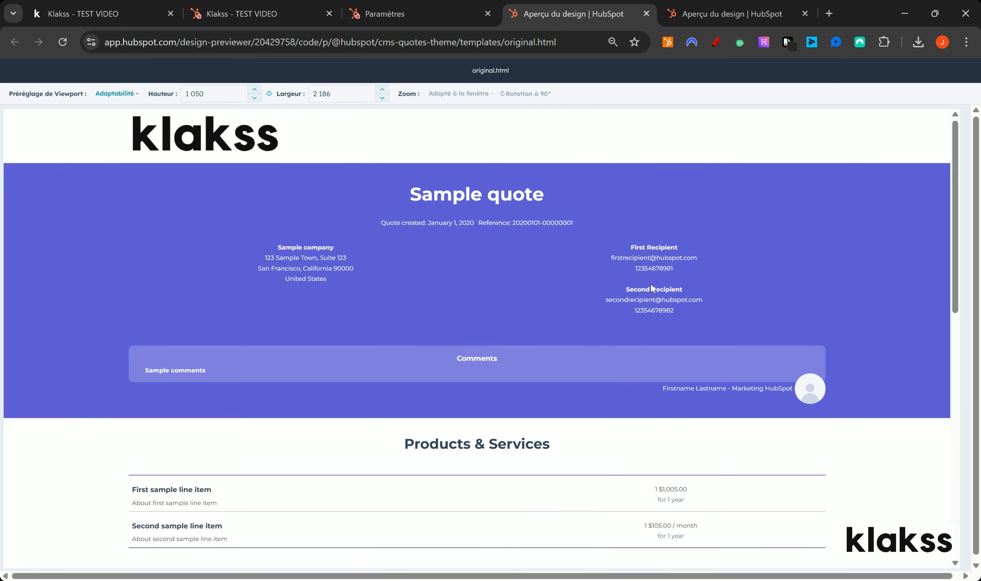
Step: Examine the Original template preview's totals, payment, signature and purchase terms sections
scroll(652, 290, down, 5)
scroll(653, 293, down, 3)
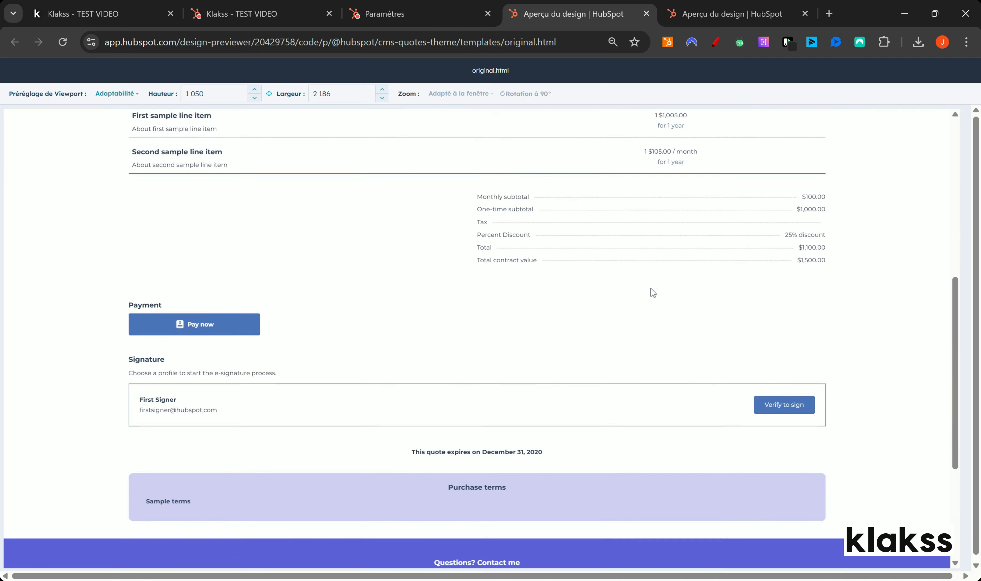
scroll(647, 251, up, 5)
Step: Examine the Modern template preview, focusing on the descriptions under the line items in its products table
click(716, 14)
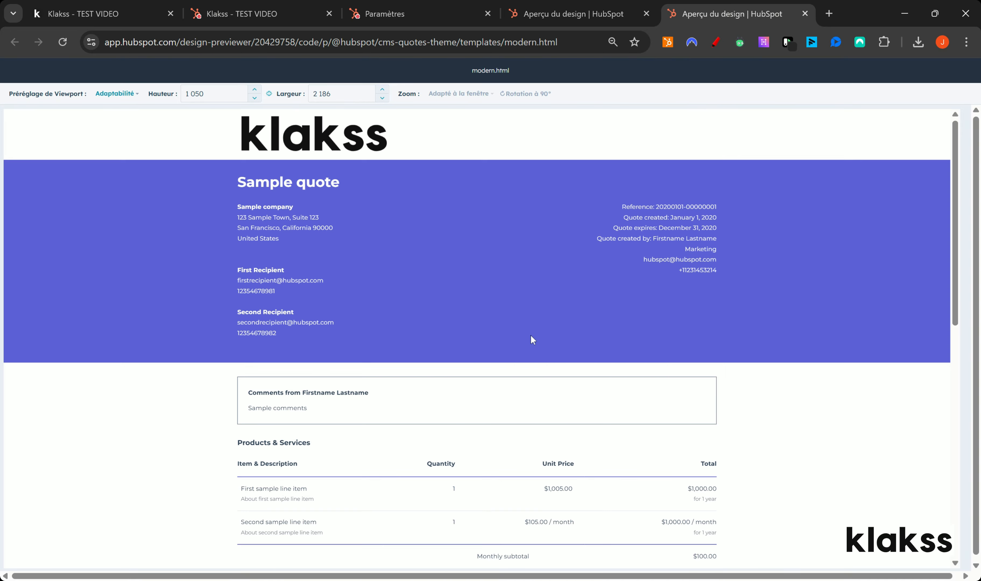
scroll(532, 338, down, 7)
scroll(532, 342, up, 5)
scroll(542, 339, up, 2)
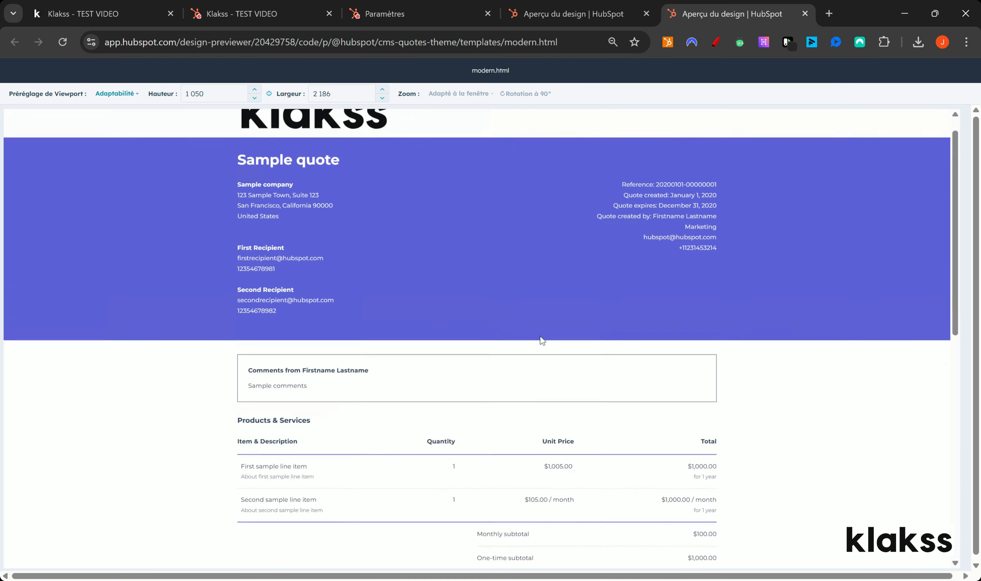
scroll(541, 337, down, 3)
drag(251, 366, 294, 365)
drag(255, 399, 278, 400)
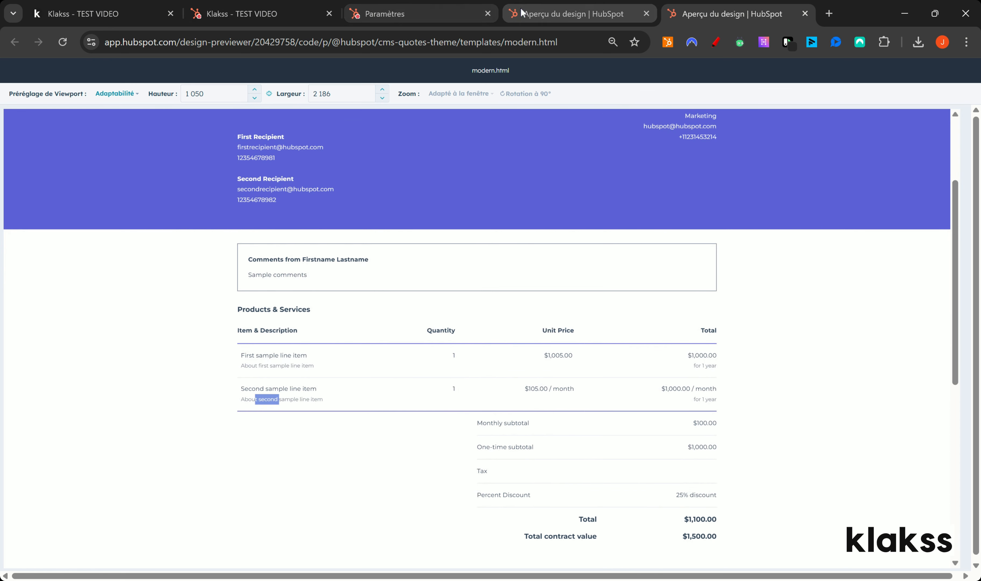
Step: Review the published Klakss - TEST VIDEO quote, from its header details to the services table and total
click(81, 14)
scroll(329, 385, up, 15)
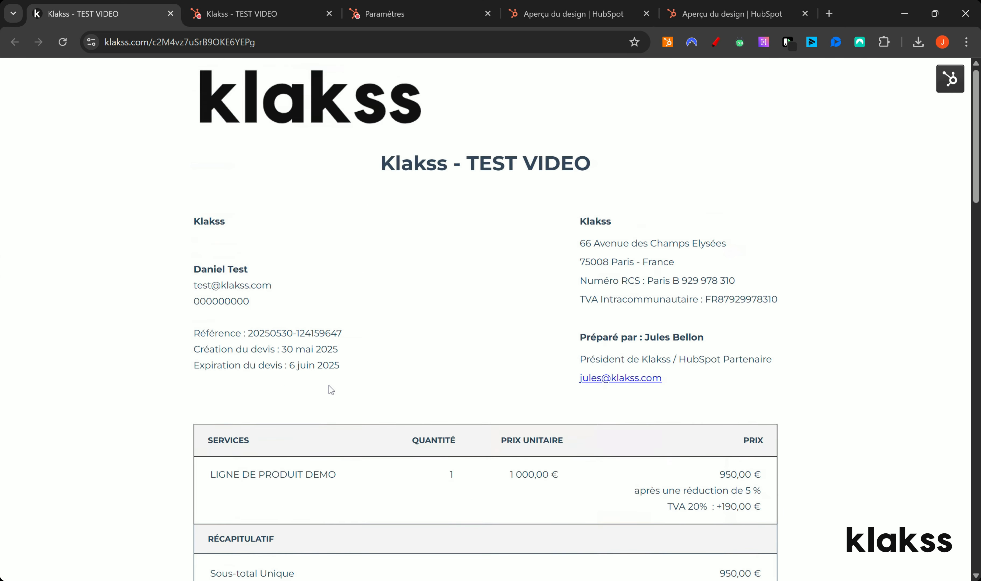
scroll(330, 388, down, 6)
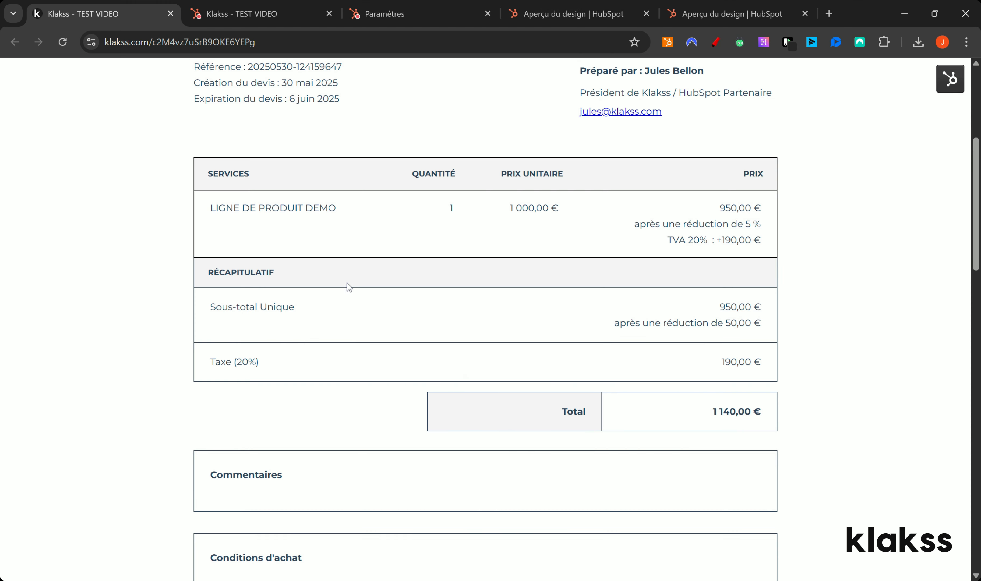
scroll(282, 200, up, 5)
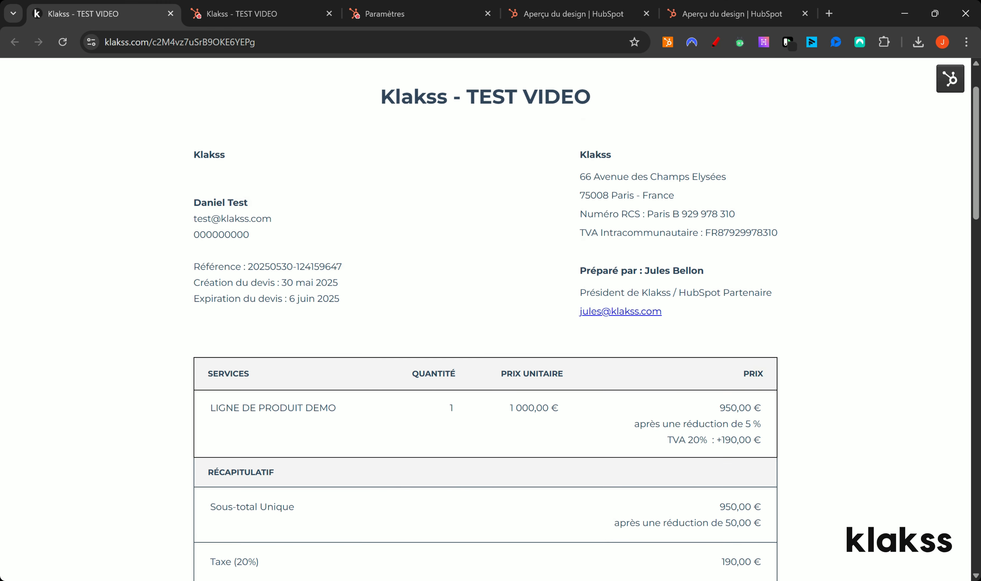
Step: Compare the line item descriptions in the Original and Modern template previews, and close both previews
click(568, 5)
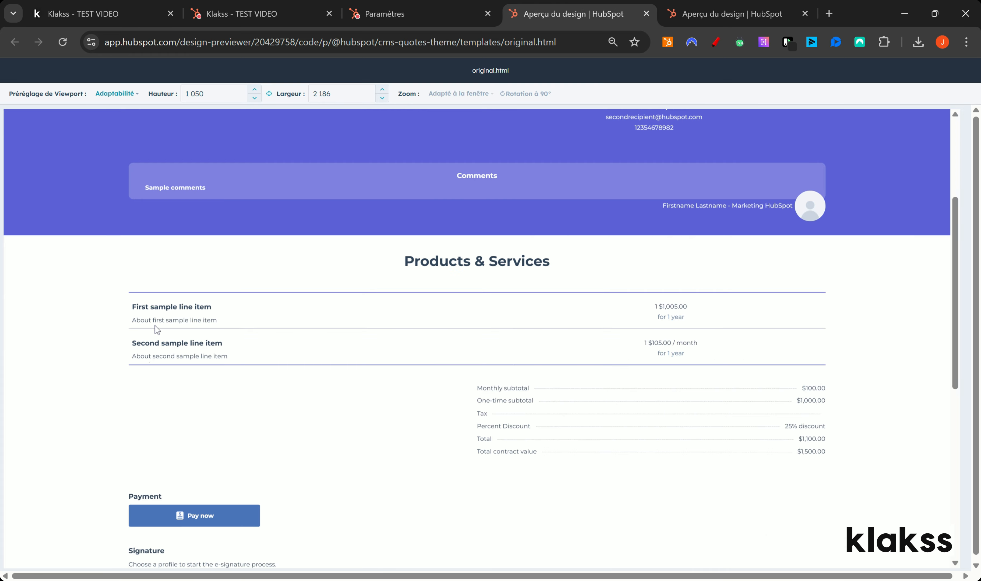
drag(159, 356, 183, 356)
click(700, 15)
click(565, 16)
click(697, 11)
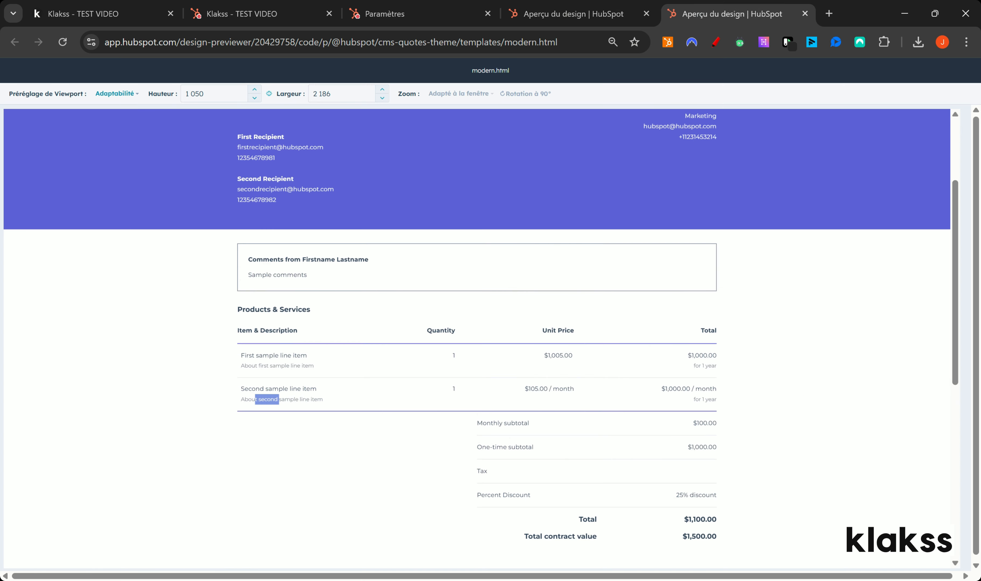
click(646, 13)
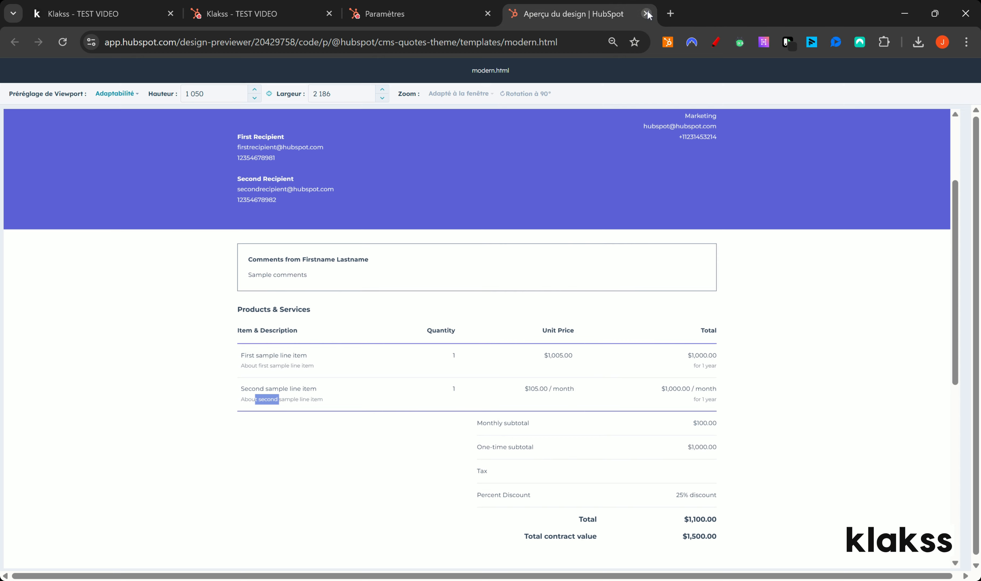
click(646, 13)
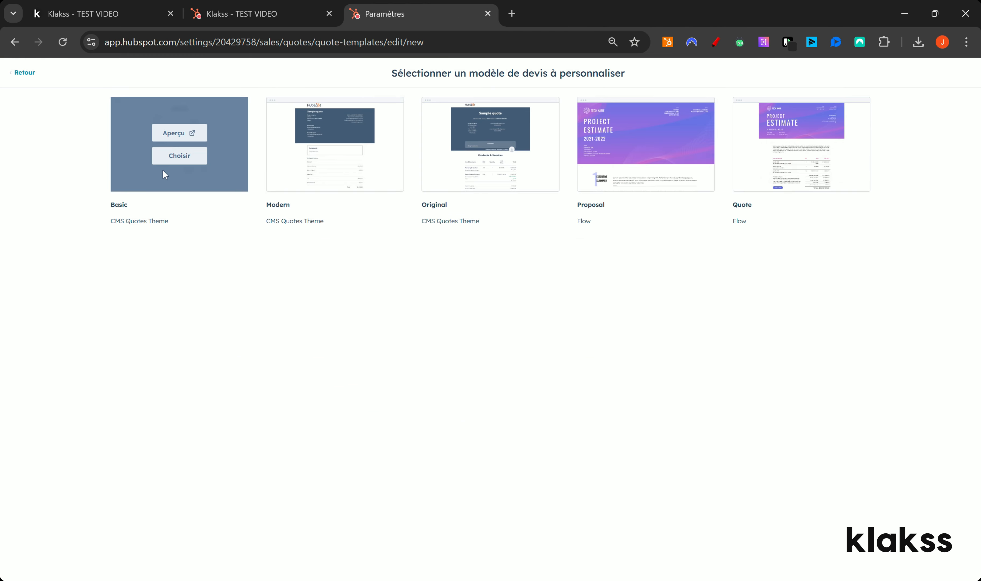
Step: Choose the Basic template for customization and rename it TEST VIDEO
click(166, 156)
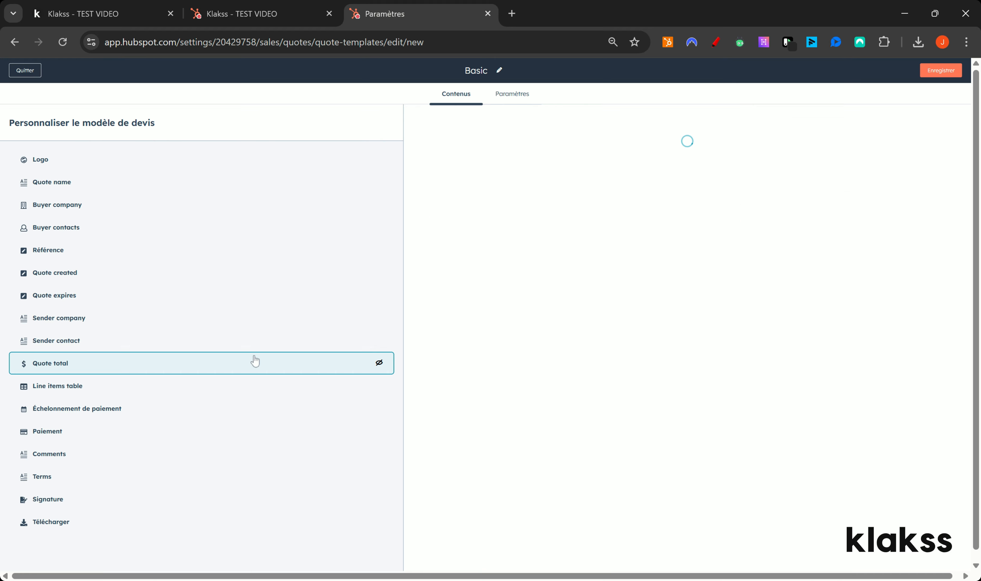
click(474, 71)
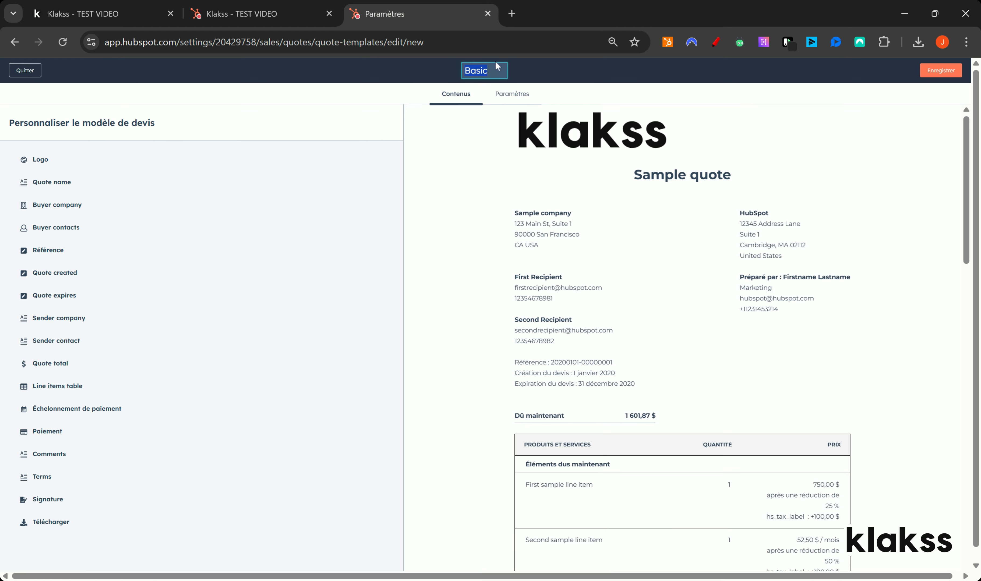
text(TEST VIDEO)
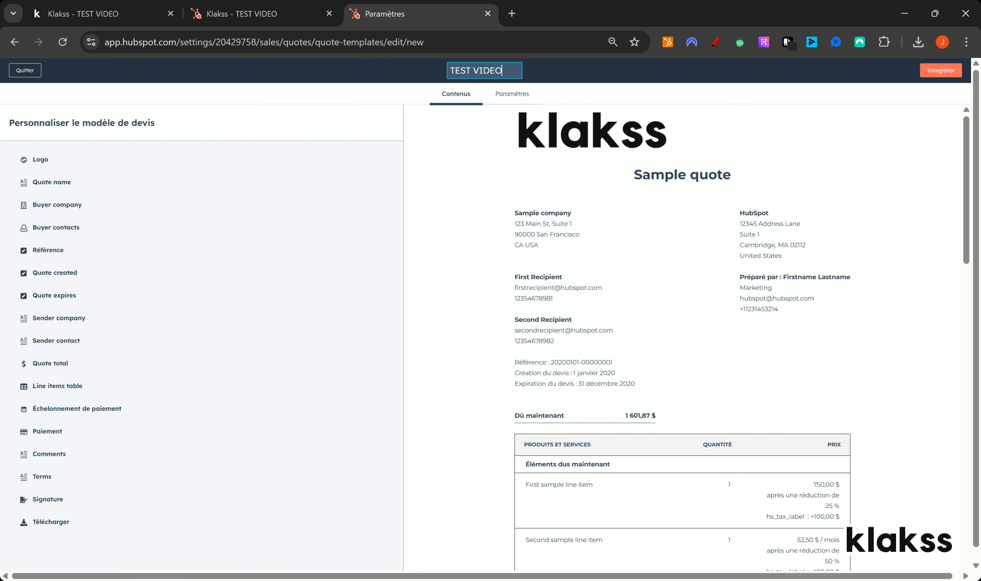
key(Return)
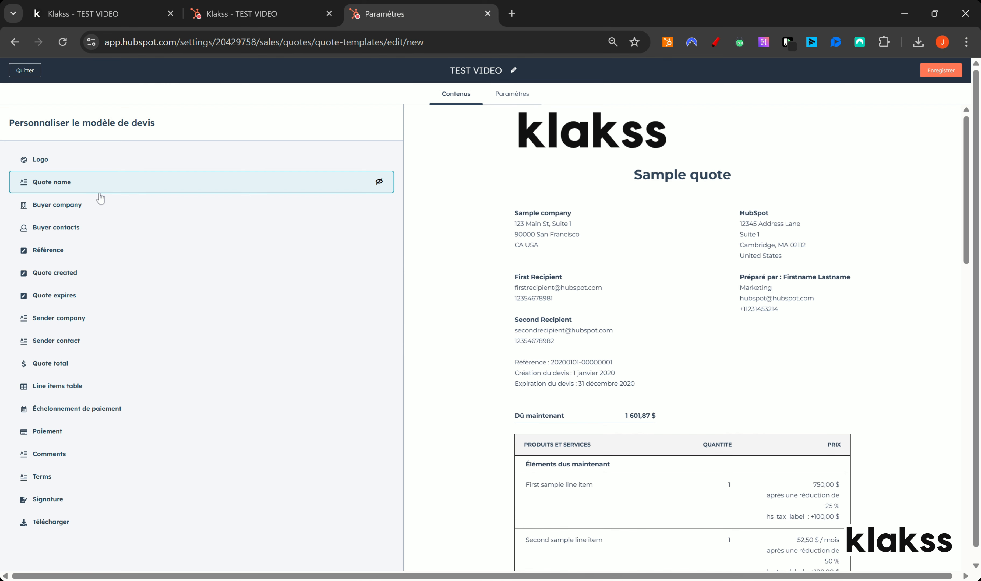
Step: Inspect the Quote name module's title token and compare it with the deal name on the Klakss - TEST VIDEO record
click(88, 187)
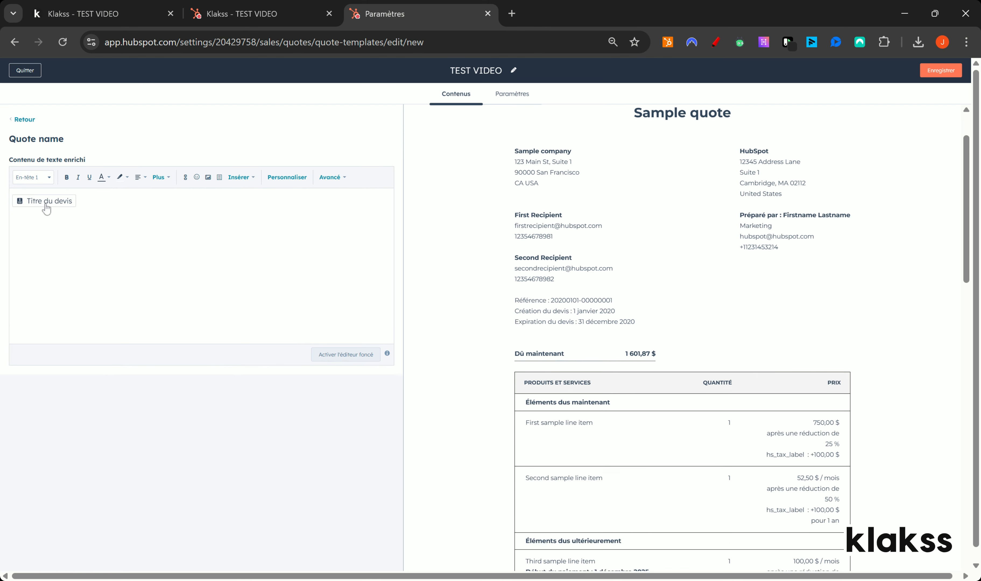
click(270, 12)
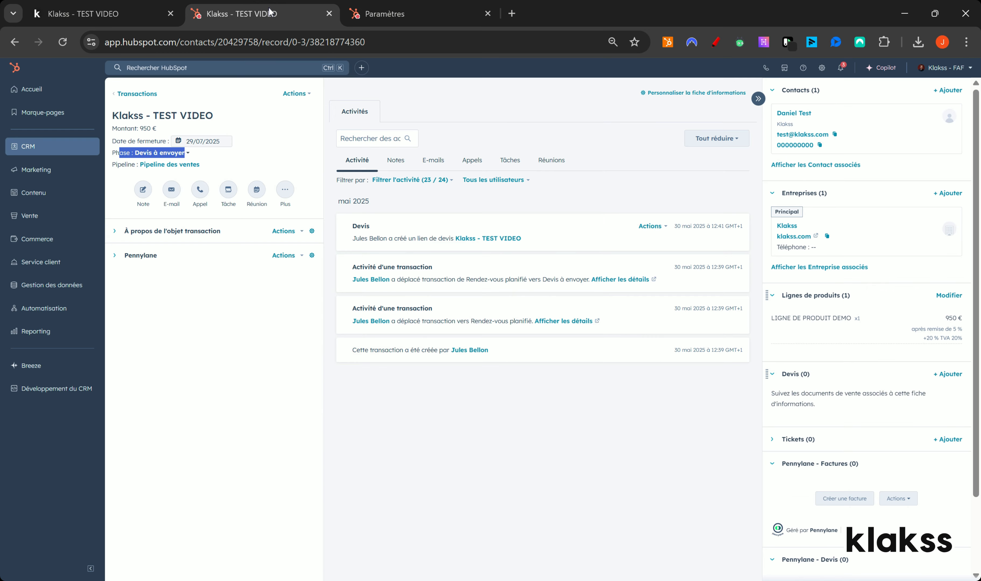
drag(127, 116, 187, 116)
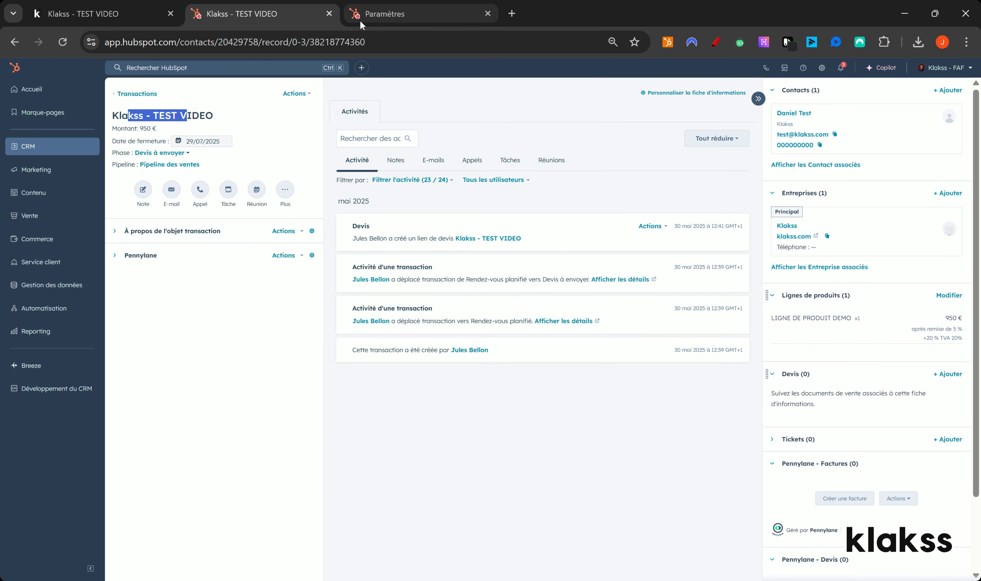
click(369, 16)
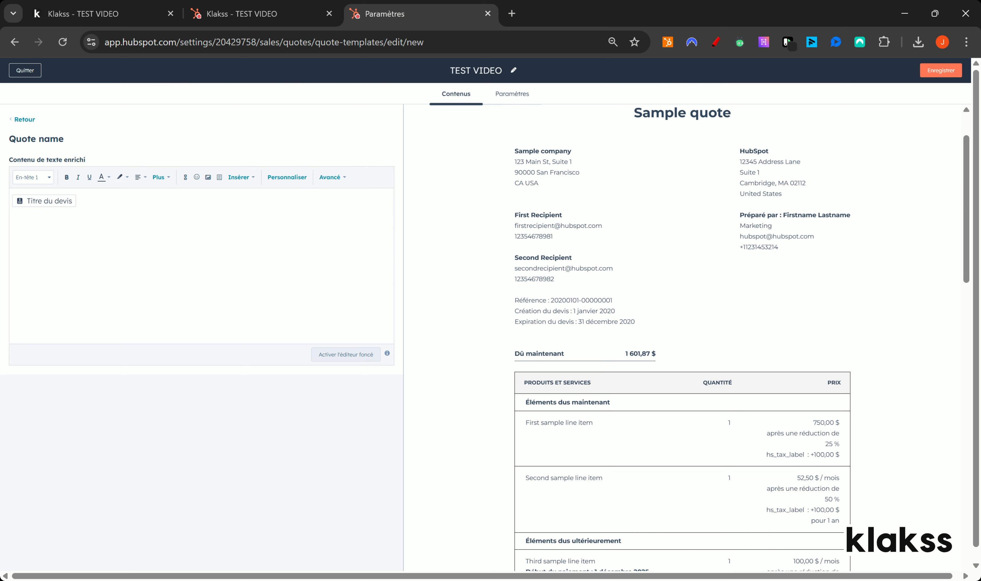
click(23, 120)
Step: Review the Logo options and the Buyer company fields, checking the company associated with the Klakss - TEST VIDEO deal
click(24, 158)
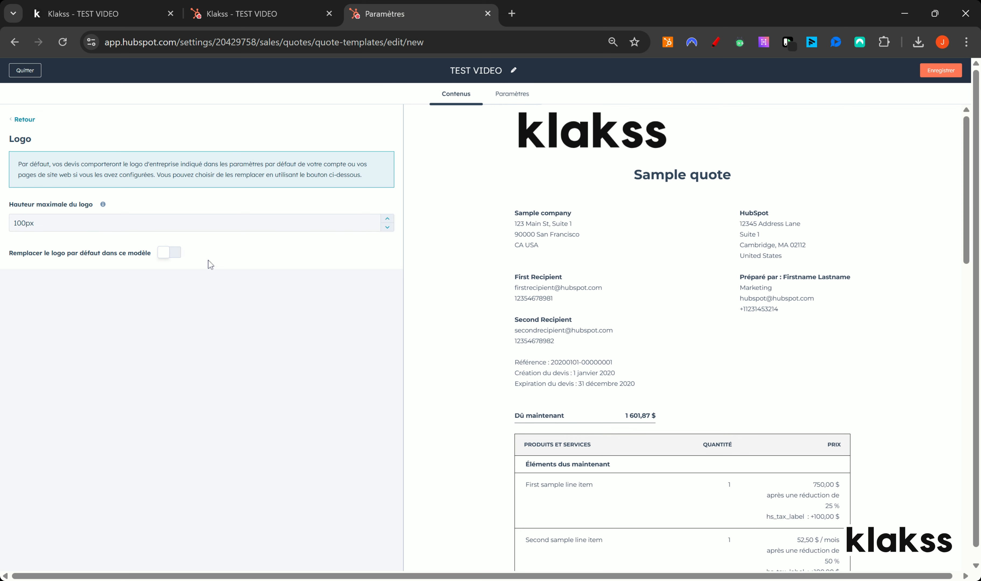
click(25, 120)
click(86, 204)
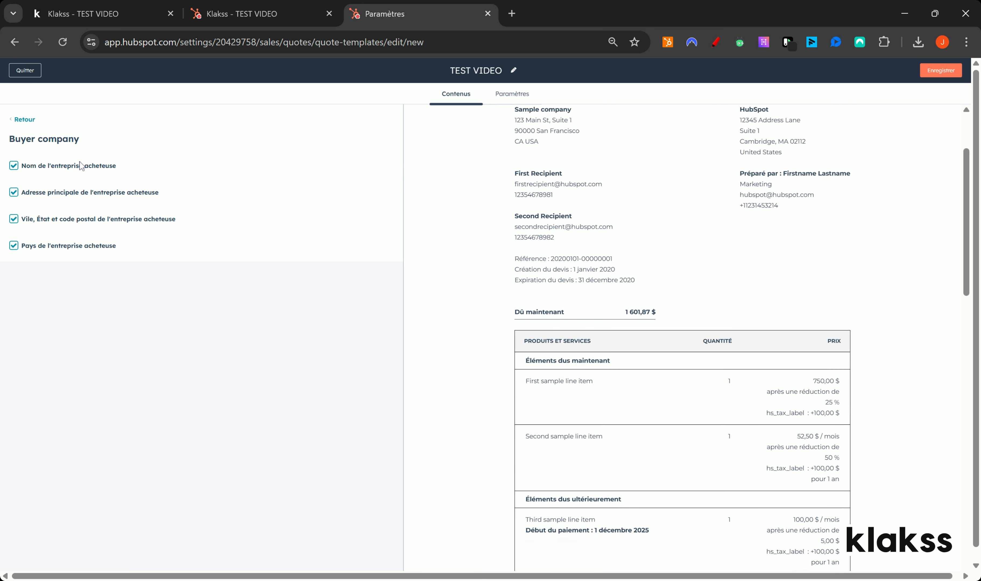
click(261, 14)
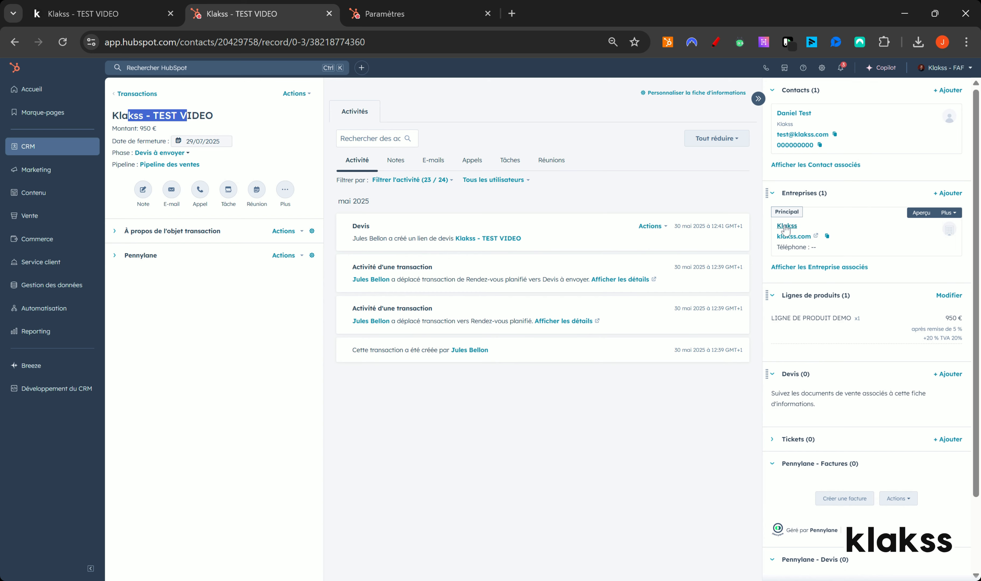
click(374, 8)
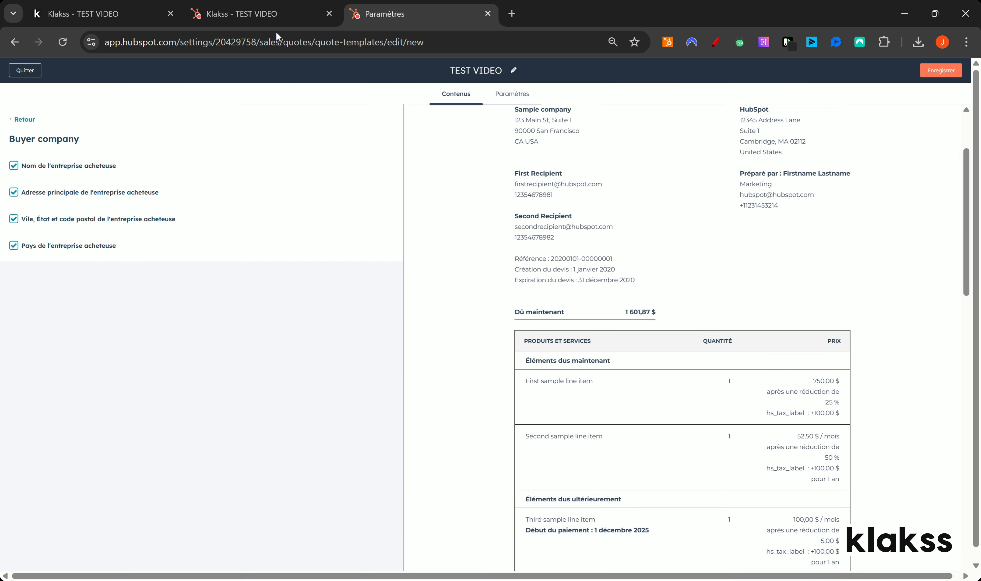
click(20, 122)
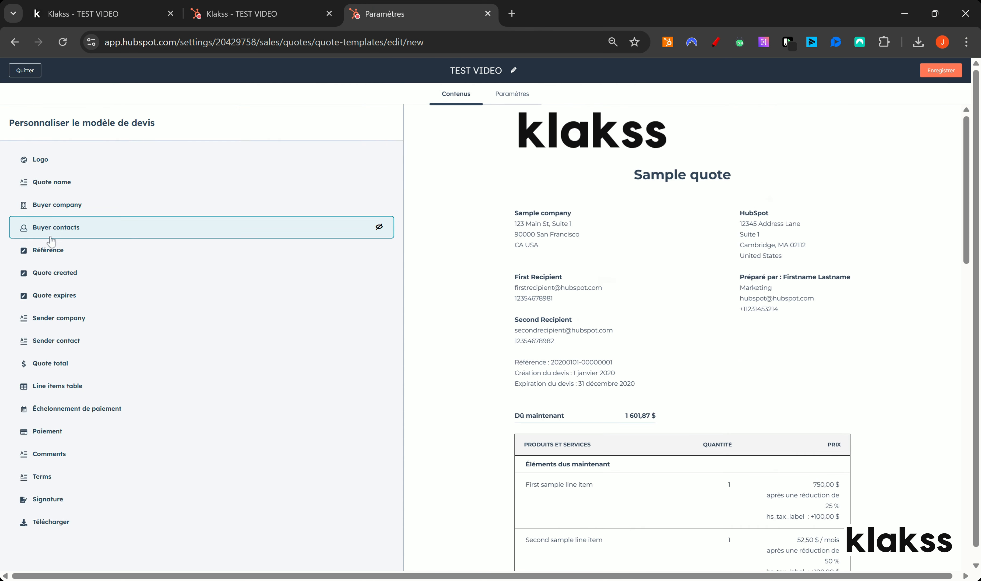
Step: Inspect the Référence module's quote number token and locate the reference line in the template preview
click(46, 250)
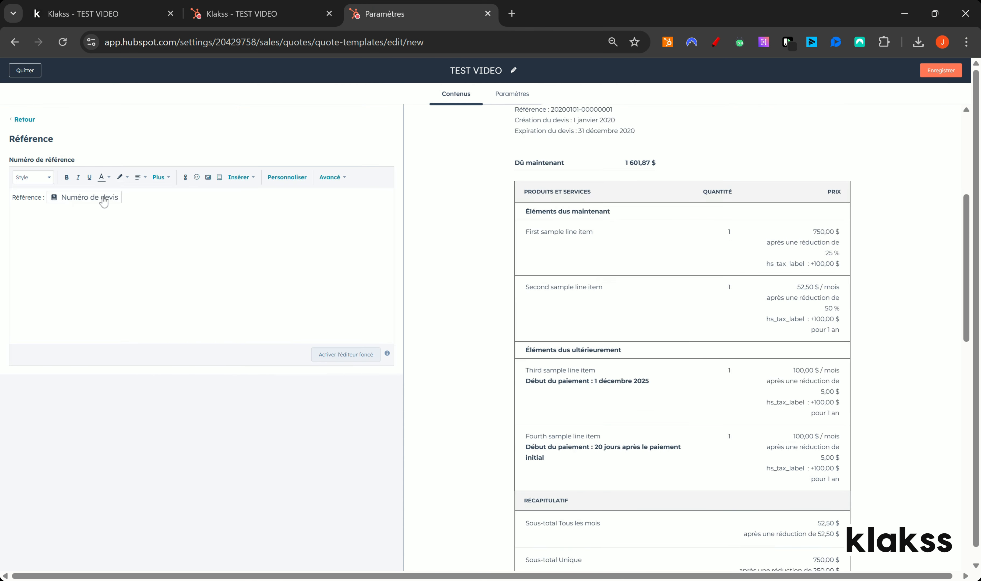
scroll(527, 195, up, 2)
drag(535, 177, 590, 177)
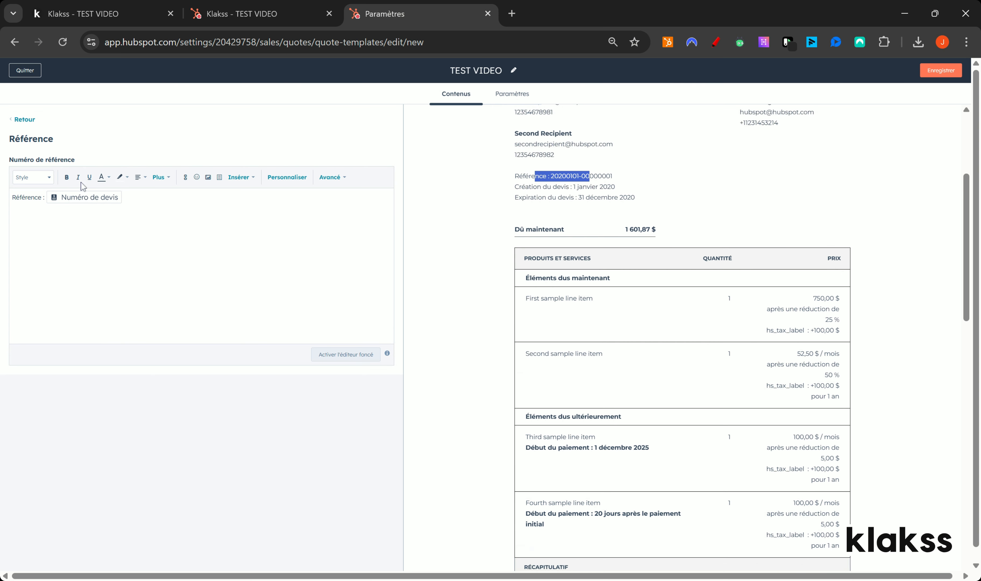
click(14, 119)
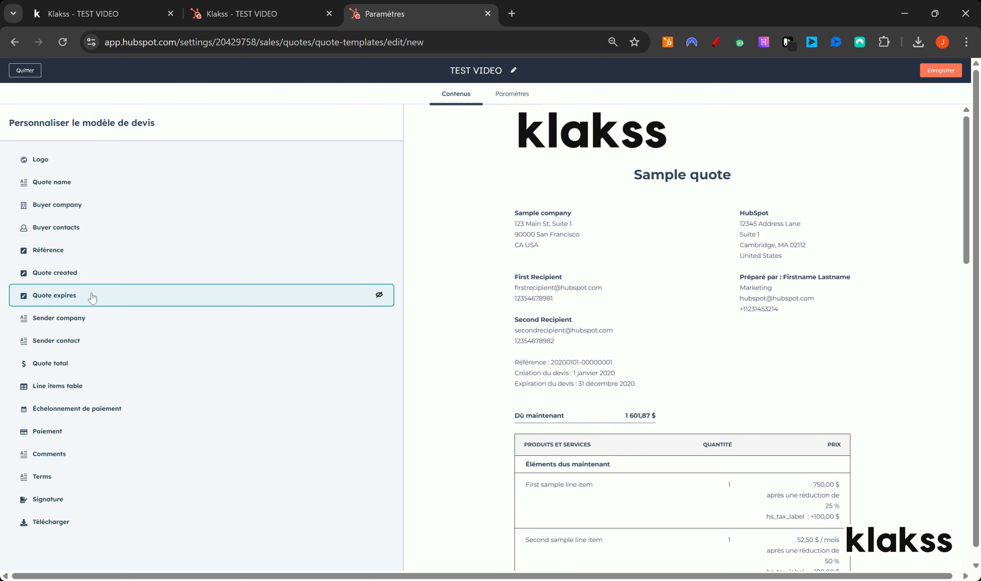
Step: Inspect the Sender company module and check the RCS and VAT number lines in the published quote's sender block
scroll(131, 282, down, 1)
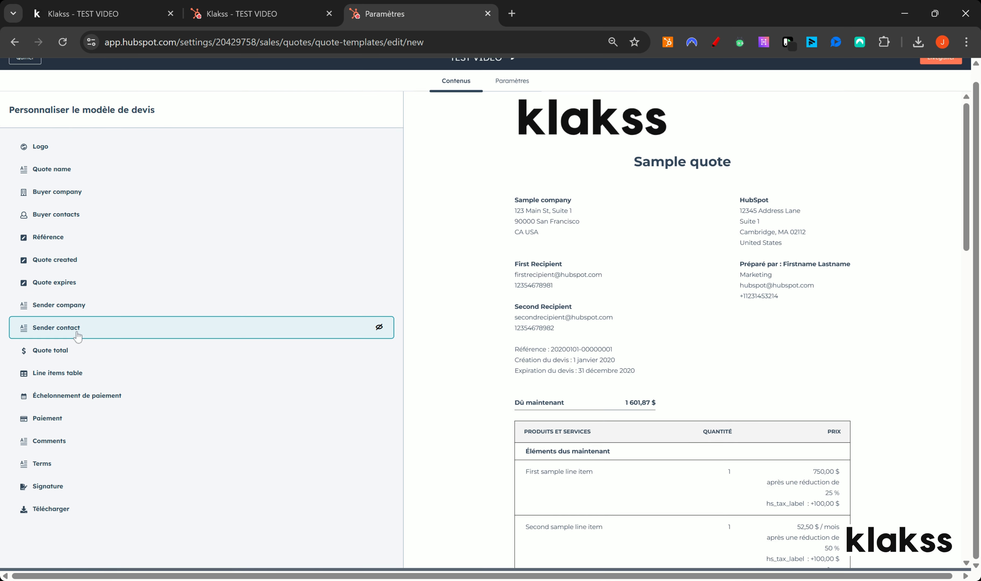
click(93, 311)
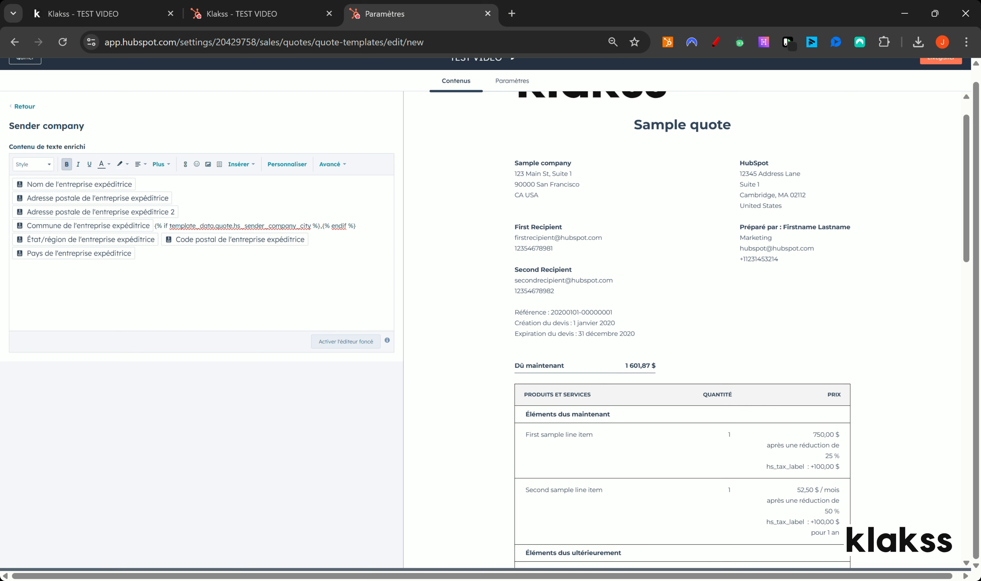
click(98, 15)
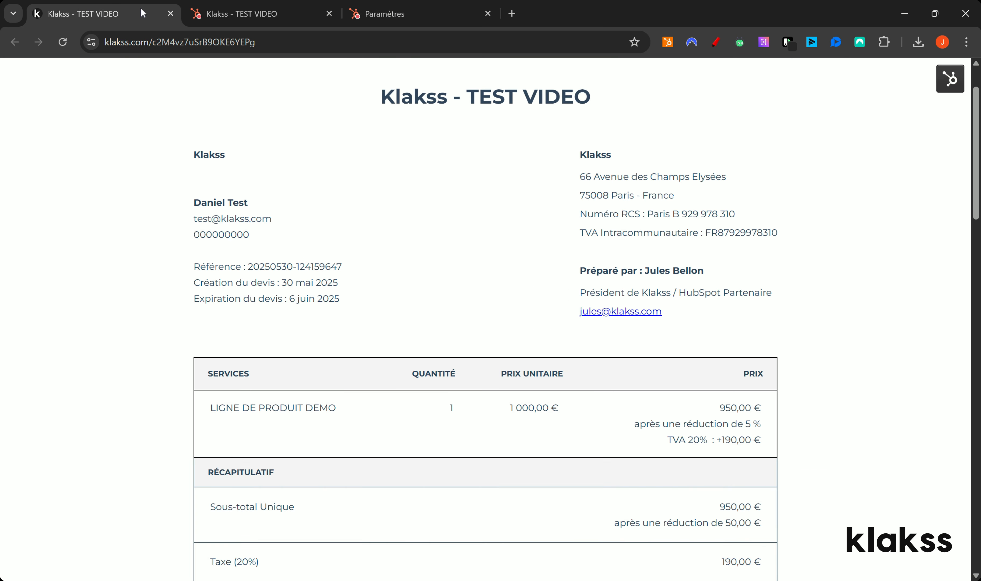
drag(644, 232, 728, 233)
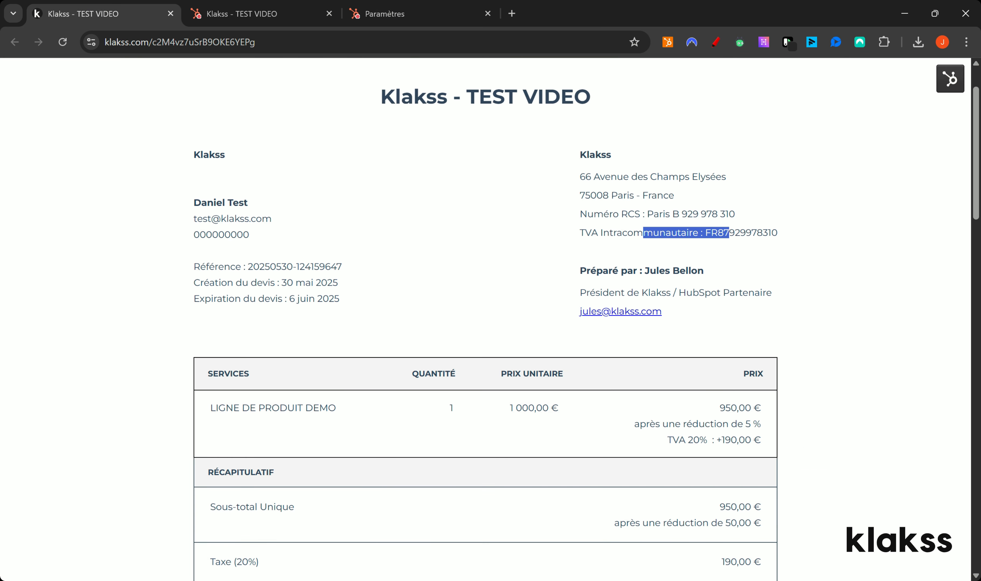
drag(593, 214, 659, 214)
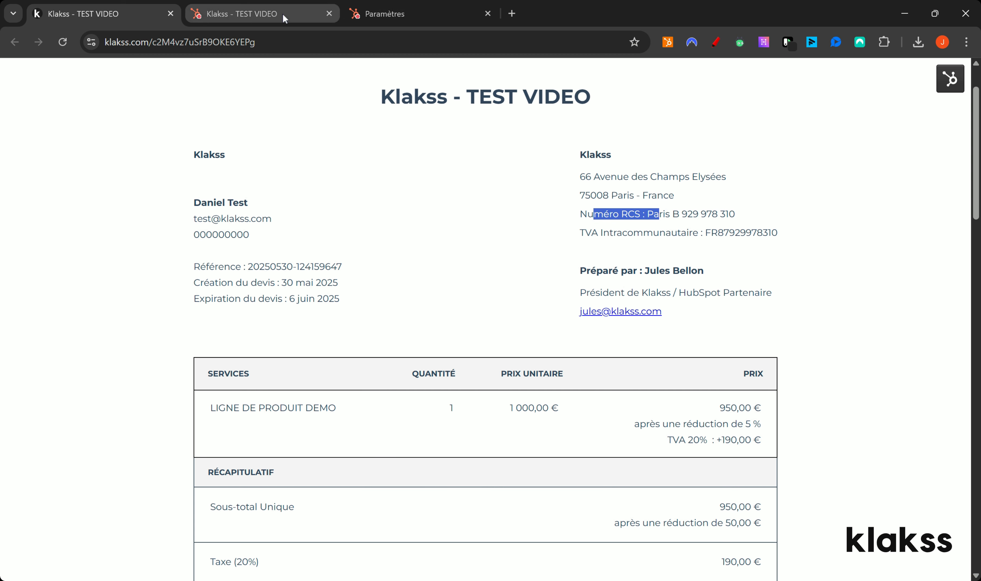
Step: Replace the Sender company module's default tokens with the Klakss company details copied from the published quote
click(377, 16)
drag(174, 281, 5, 191)
key(BackSpace)
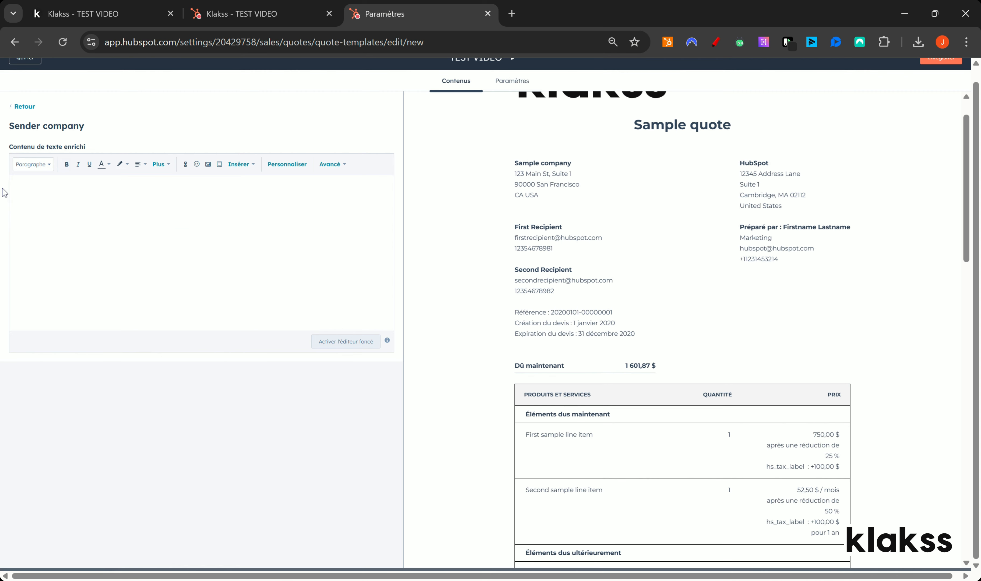
click(133, 23)
drag(735, 247, 583, 165)
key(ctrl+c)
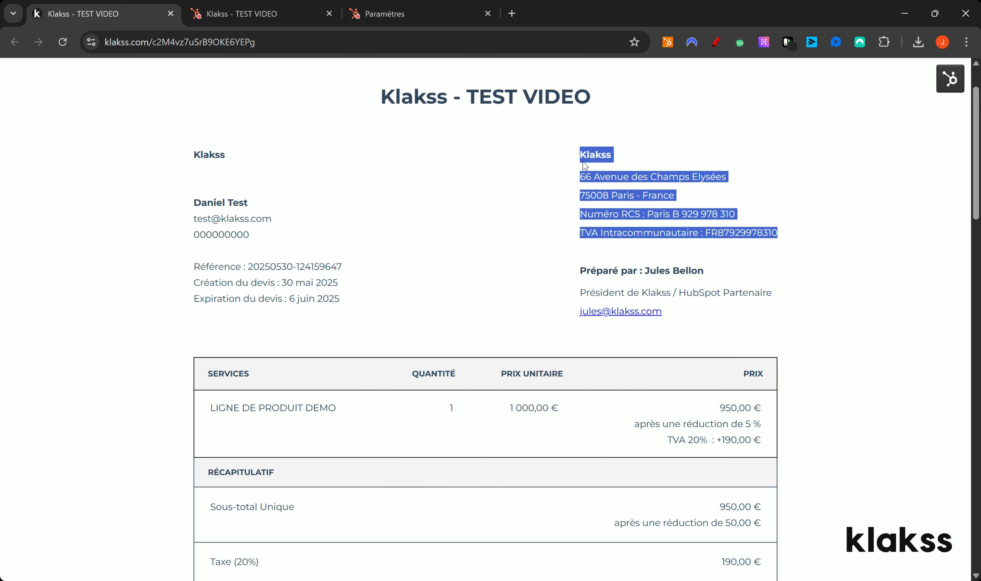
click(398, 14)
key(ctrl+v)
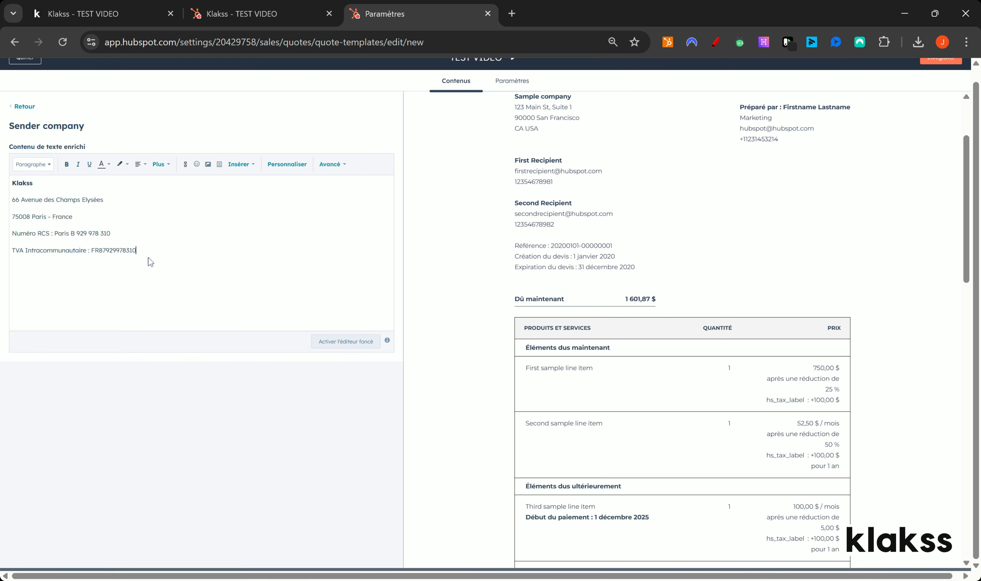
Step: Tighten the line spacing of all the Sender company text and return to the module list
drag(136, 250, 16, 180)
click(159, 165)
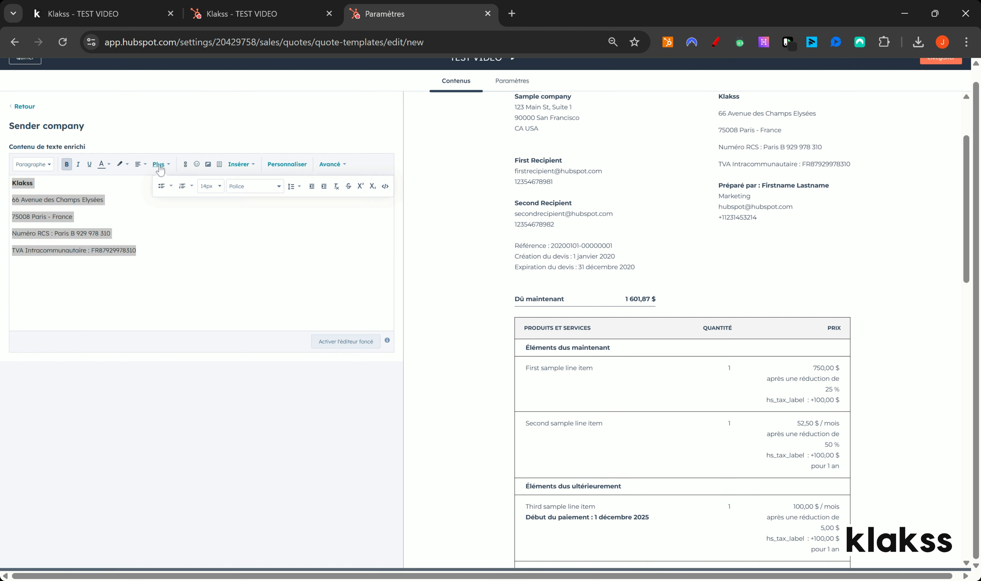
click(294, 187)
click(309, 210)
click(199, 265)
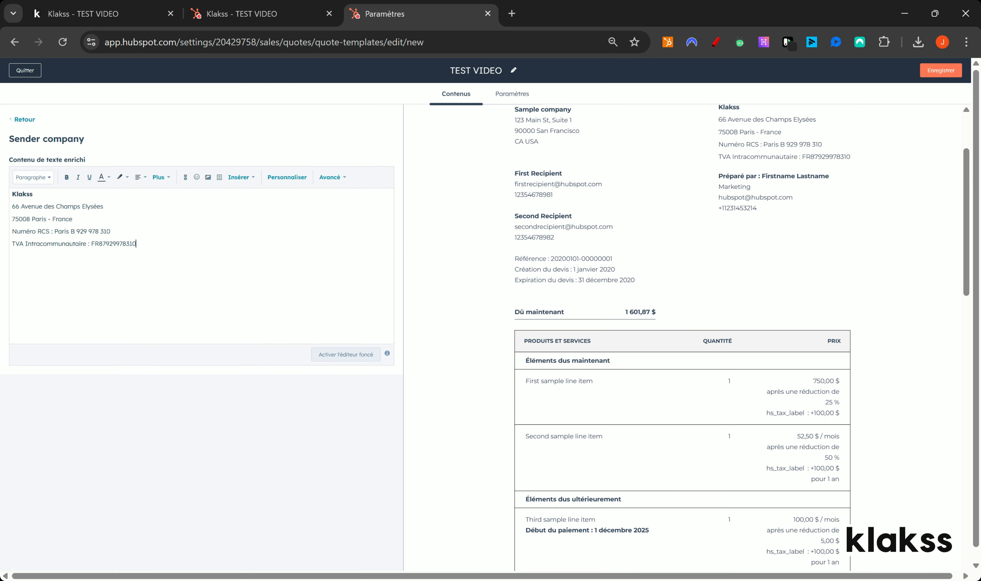
click(24, 119)
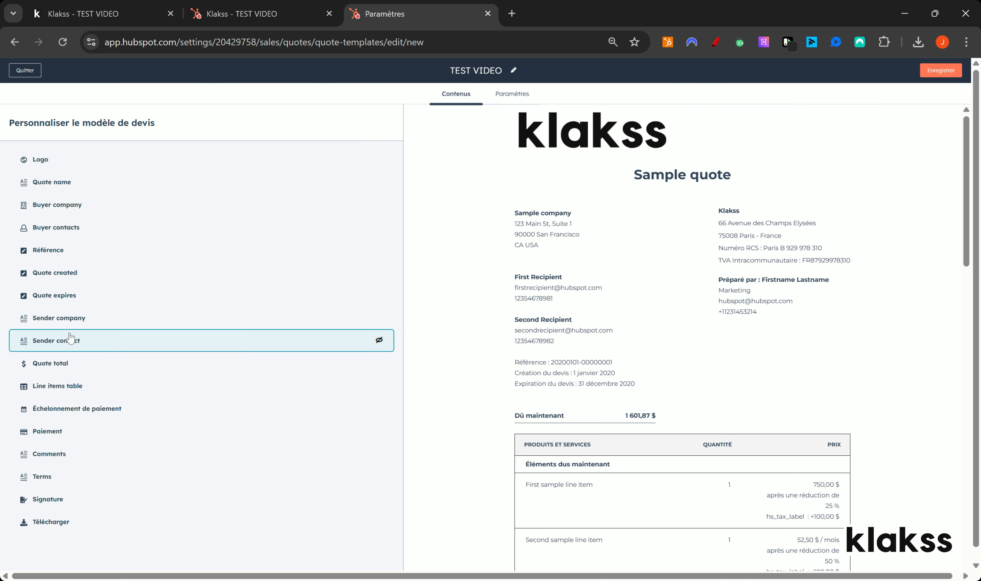
Step: Review the Sender contact tokens and the Quote total module's labels for the total and the amount due now
click(80, 349)
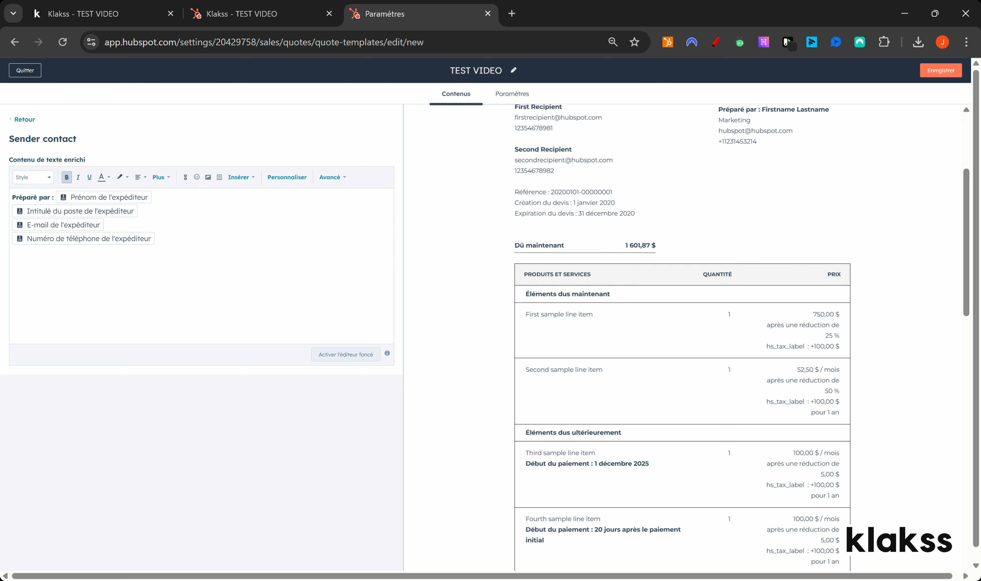
click(24, 120)
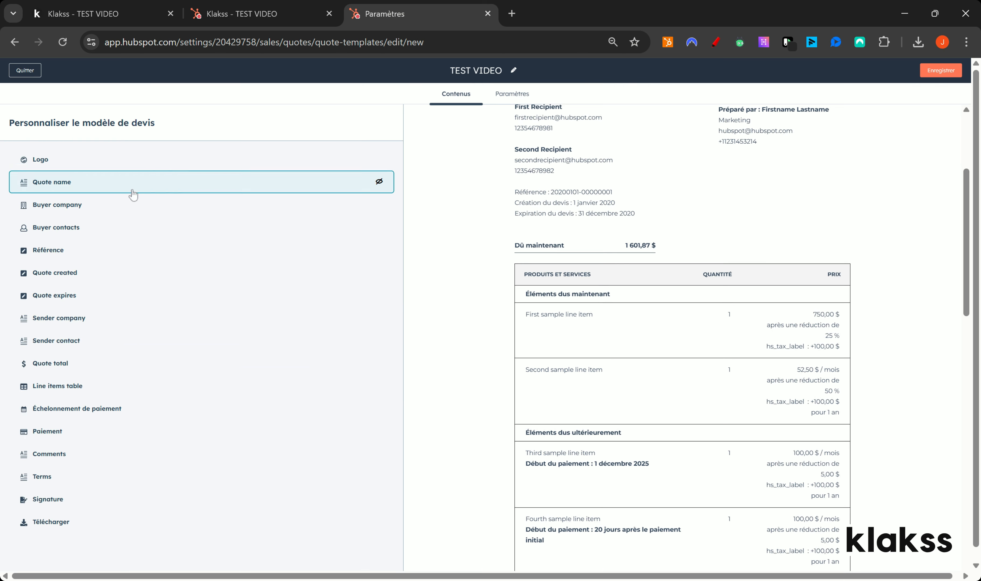
scroll(120, 366, down, 1)
click(74, 361)
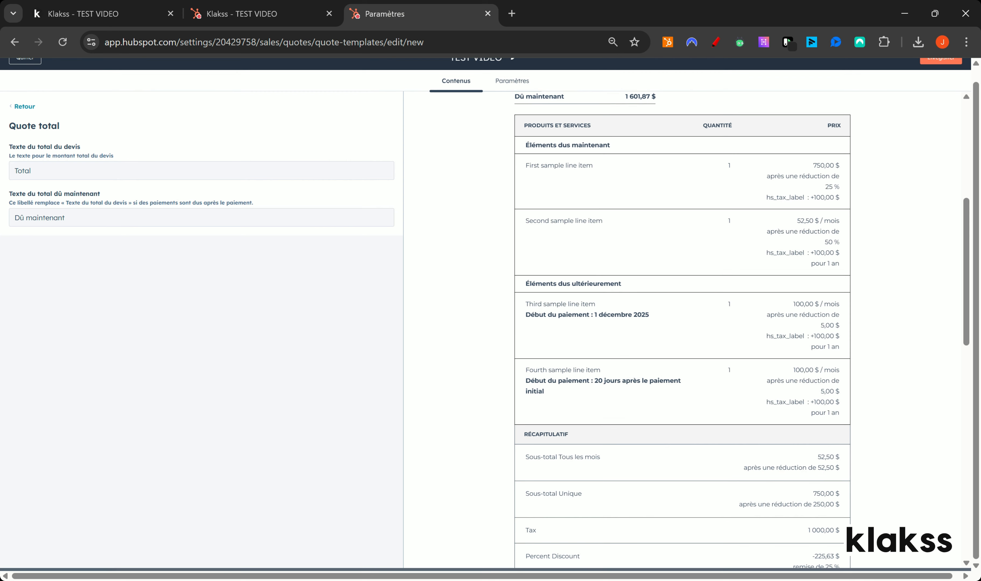
click(66, 218)
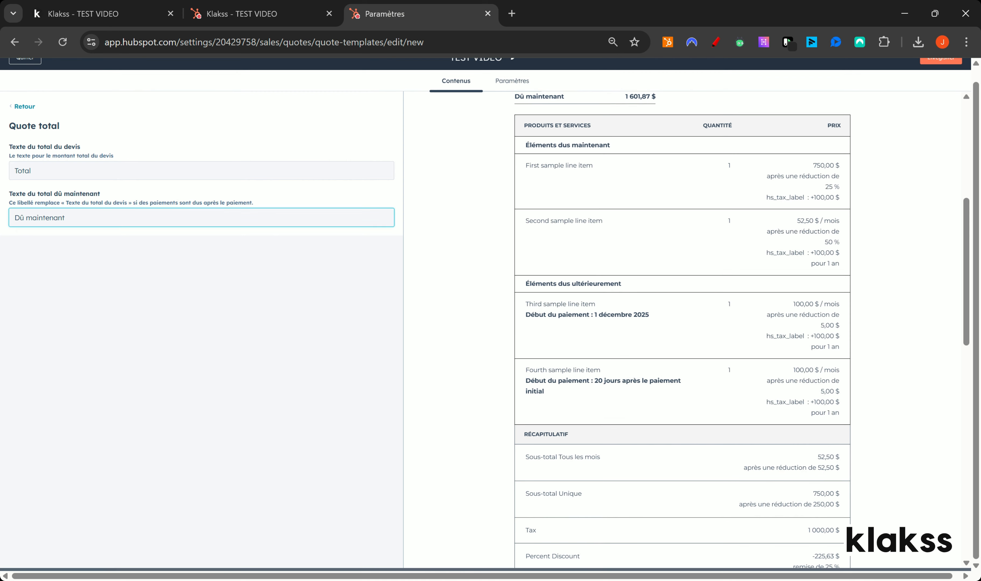
Step: Locate the Dû maintenant line in the template preview and mark the corresponding spot above the published quote's services table with a red arrow
scroll(398, 236, up, 1)
scroll(426, 238, up, 3)
drag(520, 240, 650, 243)
click(113, 14)
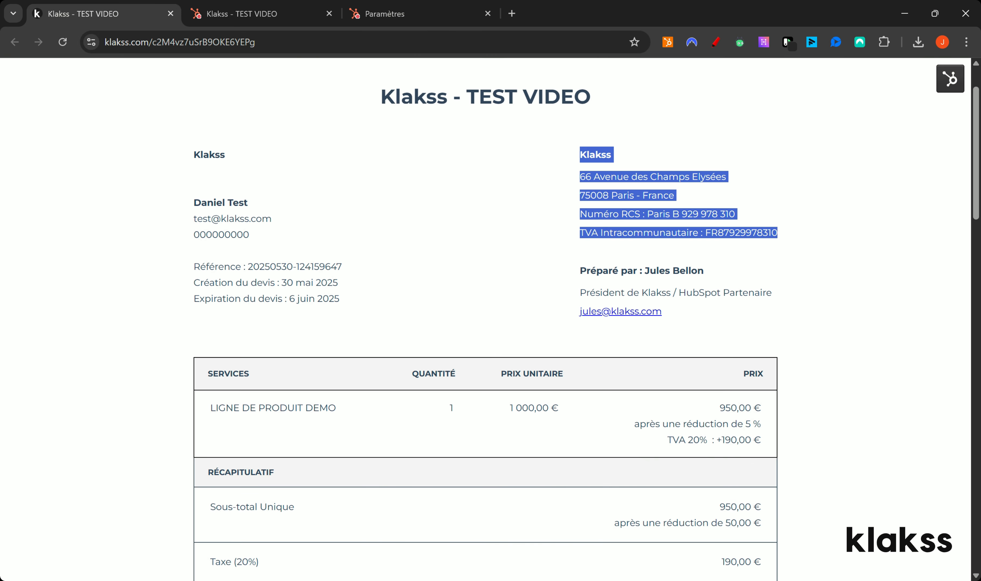
click(716, 41)
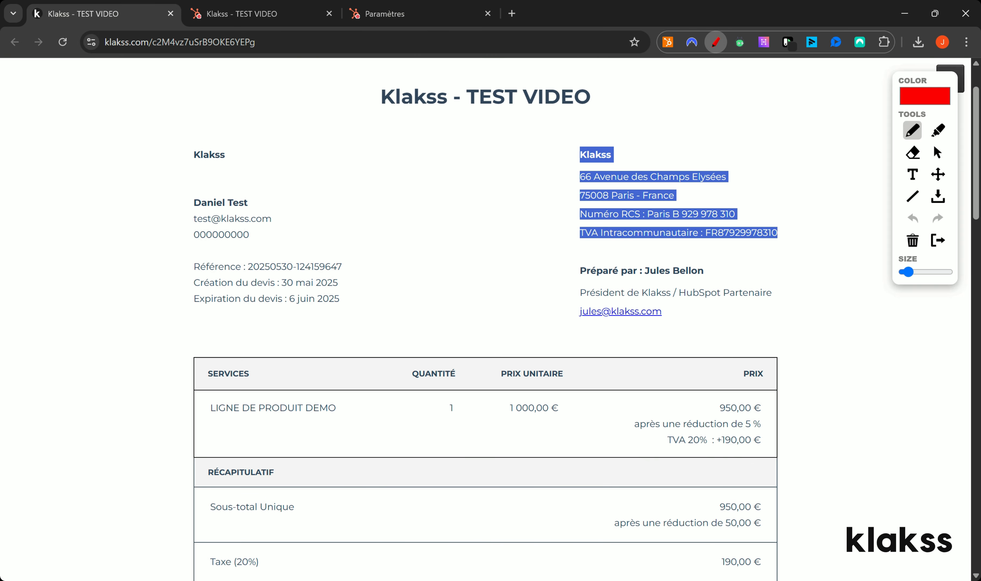
mouse_move(150, 338)
mouse_down()
mouse_move(214, 337)
mouse_move(204, 352)
mouse_up()
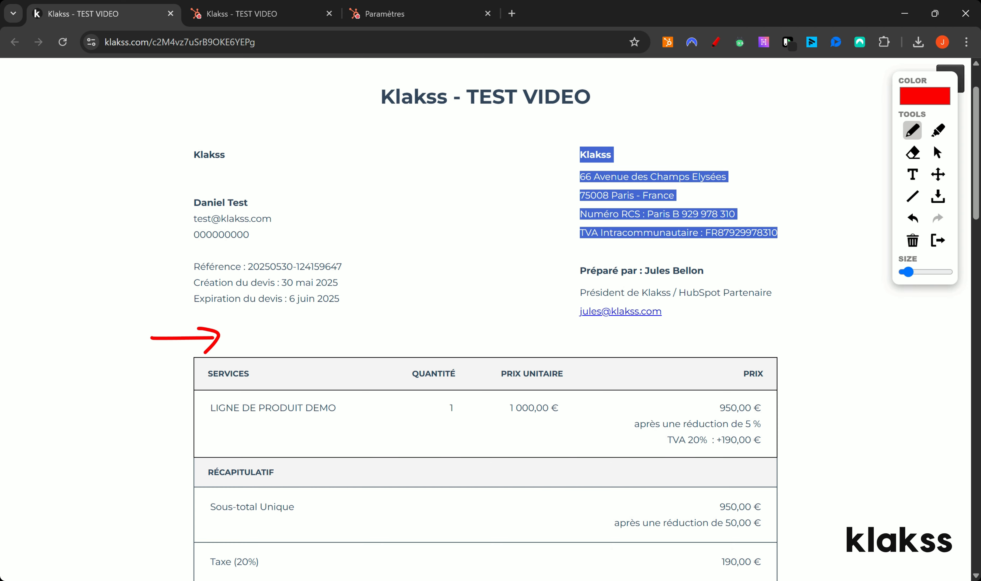
click(247, 13)
click(392, 15)
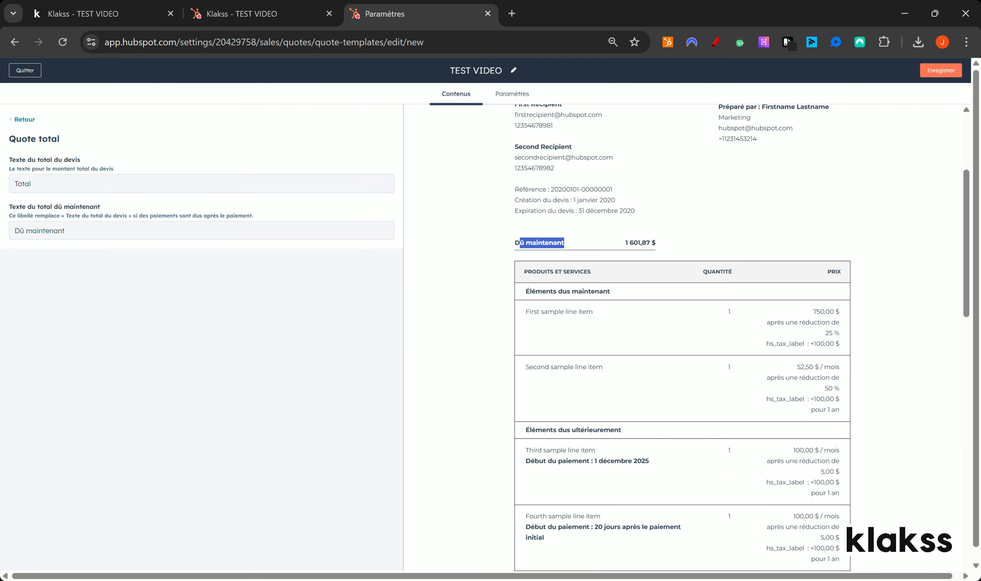
Step: Return to the module list and compare the preview's summary totals with the Total line in the published quote
click(24, 119)
scroll(712, 401, down, 4)
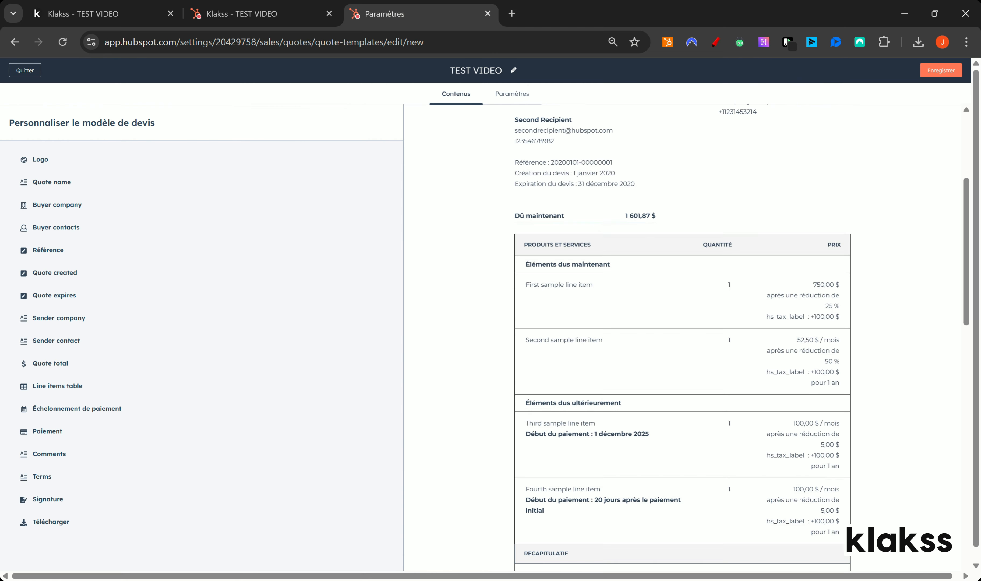
scroll(683, 339, down, 8)
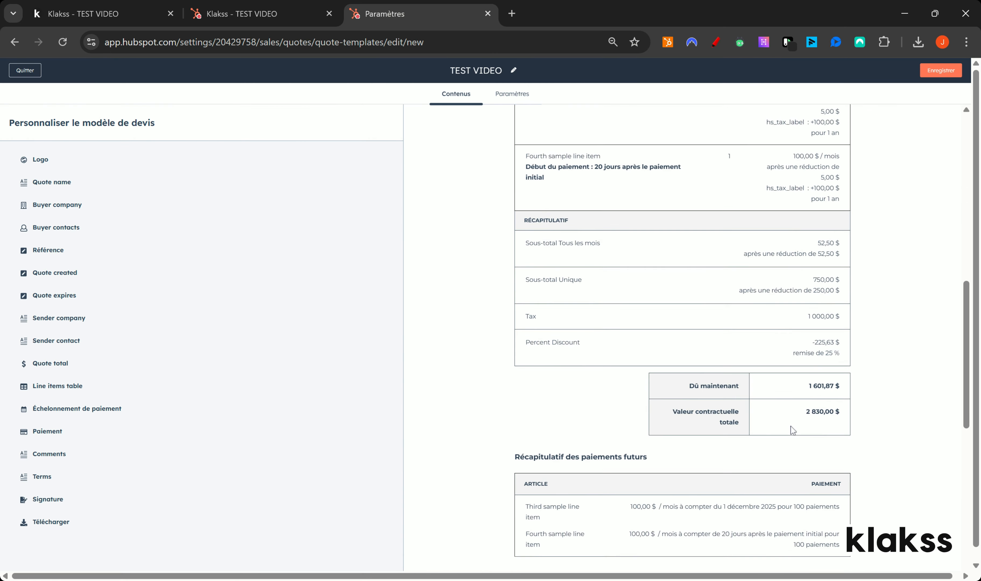
click(83, 14)
scroll(485, 319, down, 10)
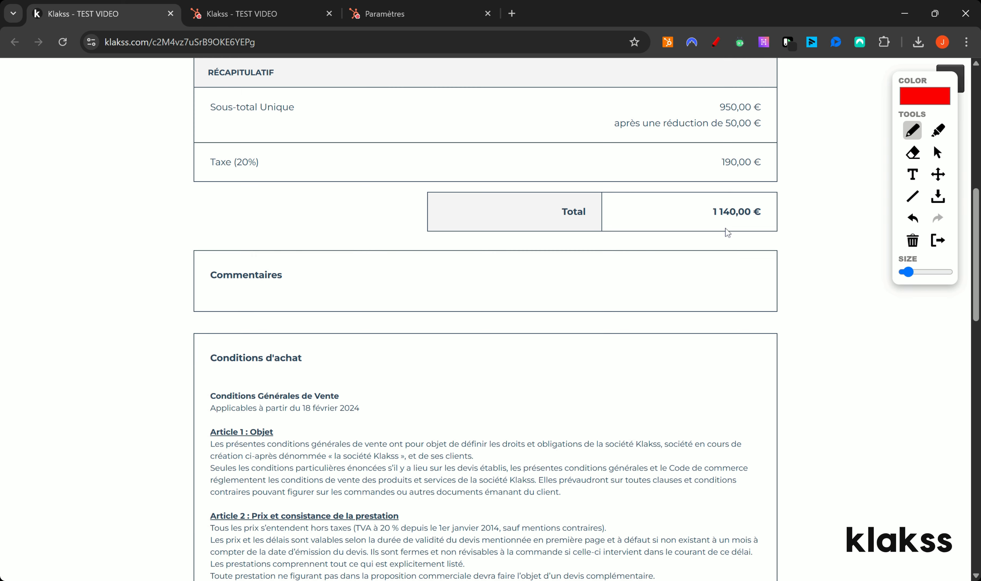
scroll(727, 232, up, 10)
click(384, 13)
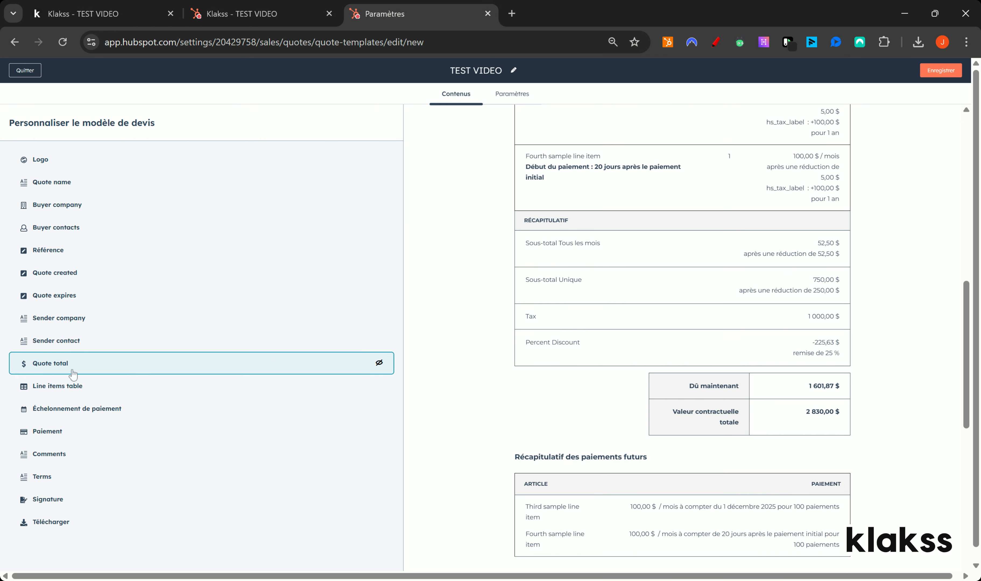
Step: Hide the Quote total module to preview the quote without it, and restore its visibility
click(379, 363)
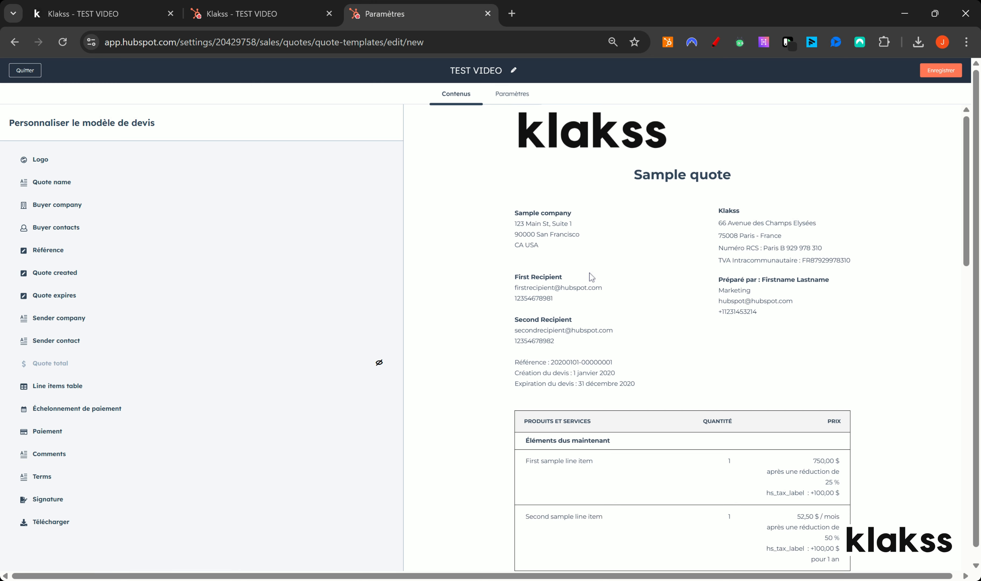
scroll(652, 297, down, 5)
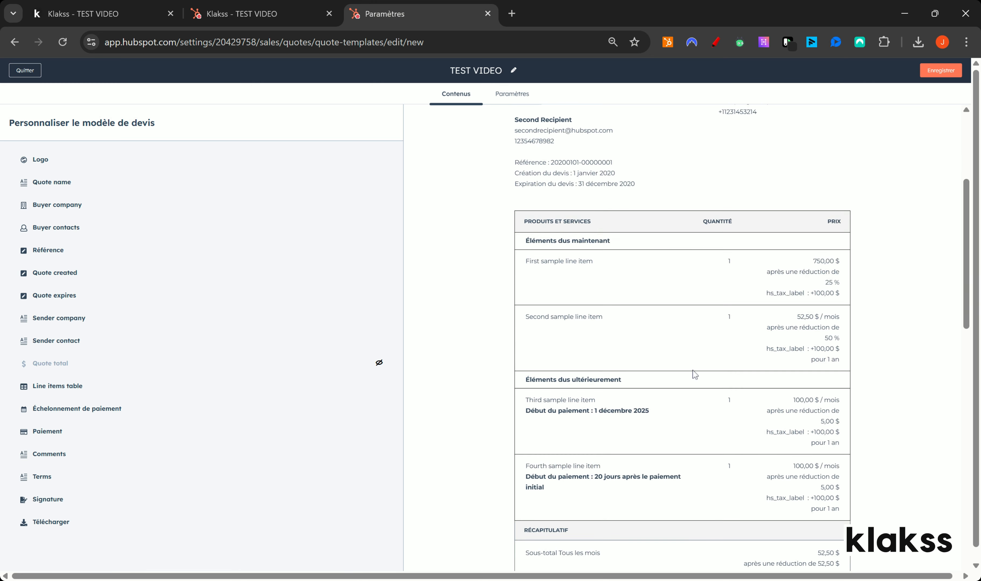
scroll(693, 376, down, 10)
scroll(577, 265, up, 15)
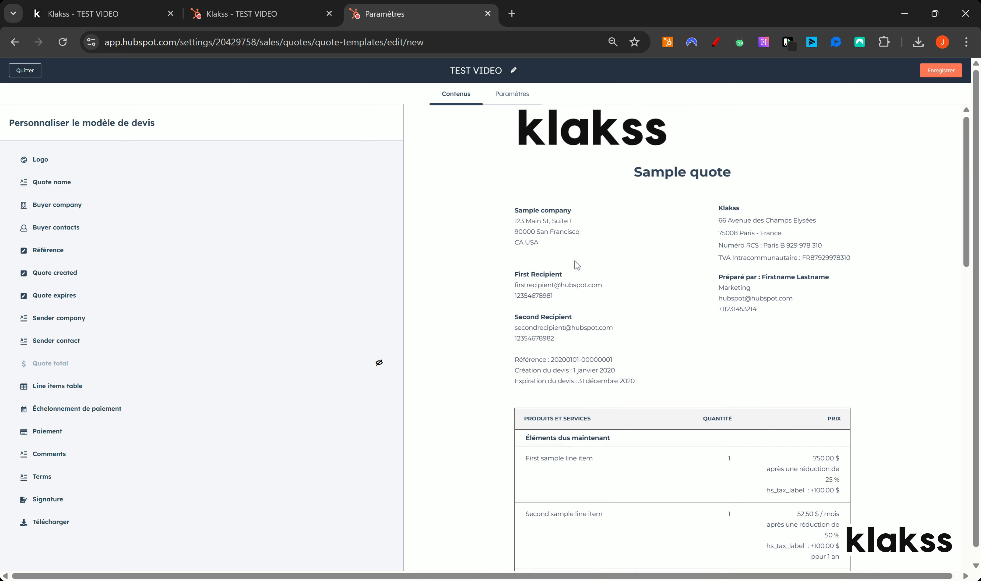
click(379, 362)
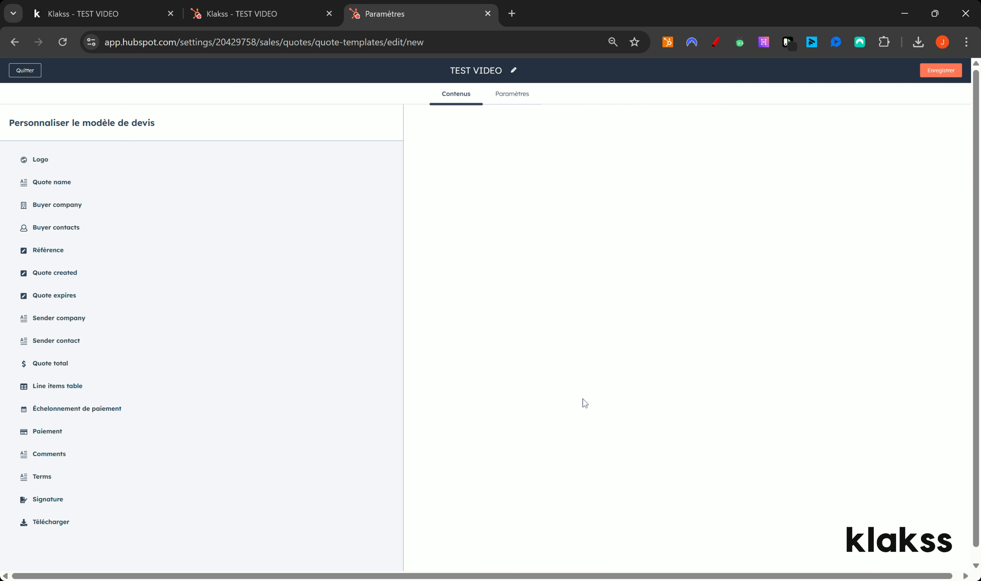
scroll(588, 410, down, 8)
scroll(756, 305, up, 7)
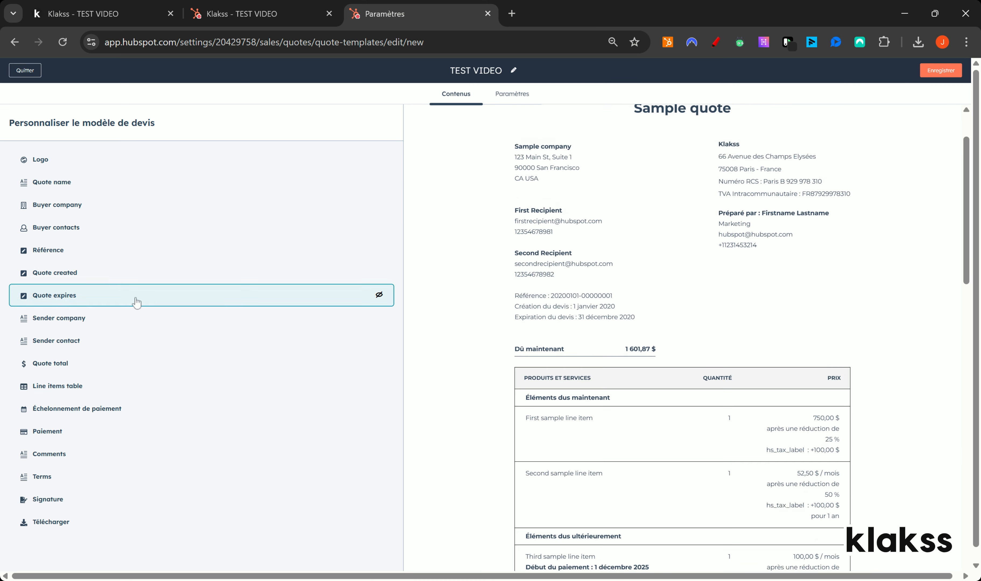
Step: Hide the Quote total module from the quote template
click(379, 363)
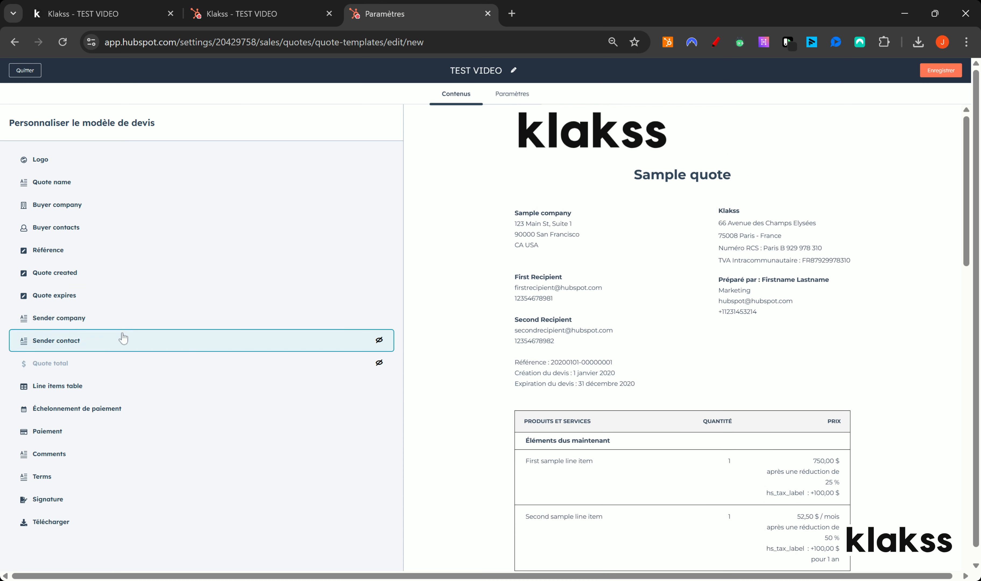
scroll(111, 352, down, 1)
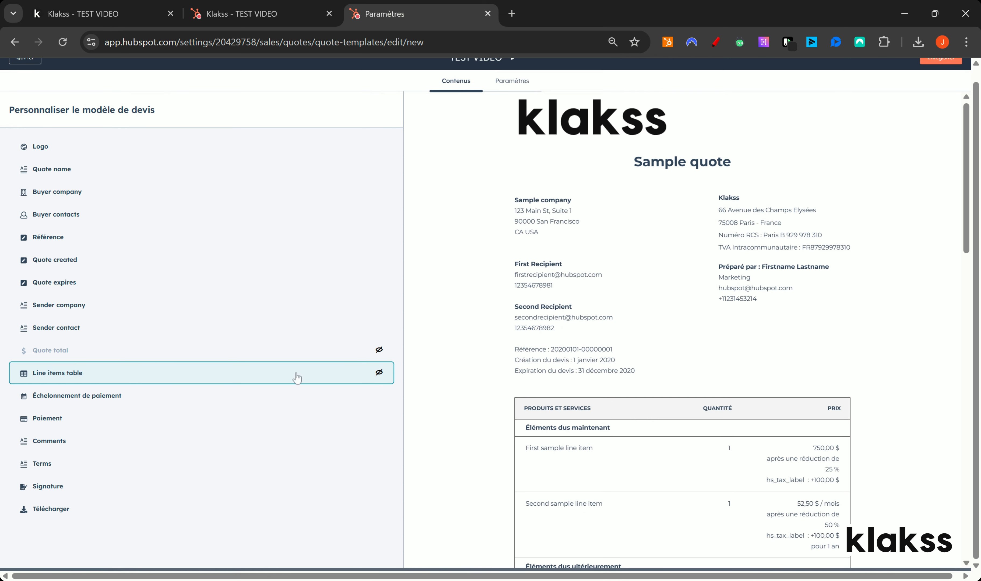
Step: Mark the headings and column divisions of the preview's line items table in red, and clear the annotations
scroll(576, 383, down, 5)
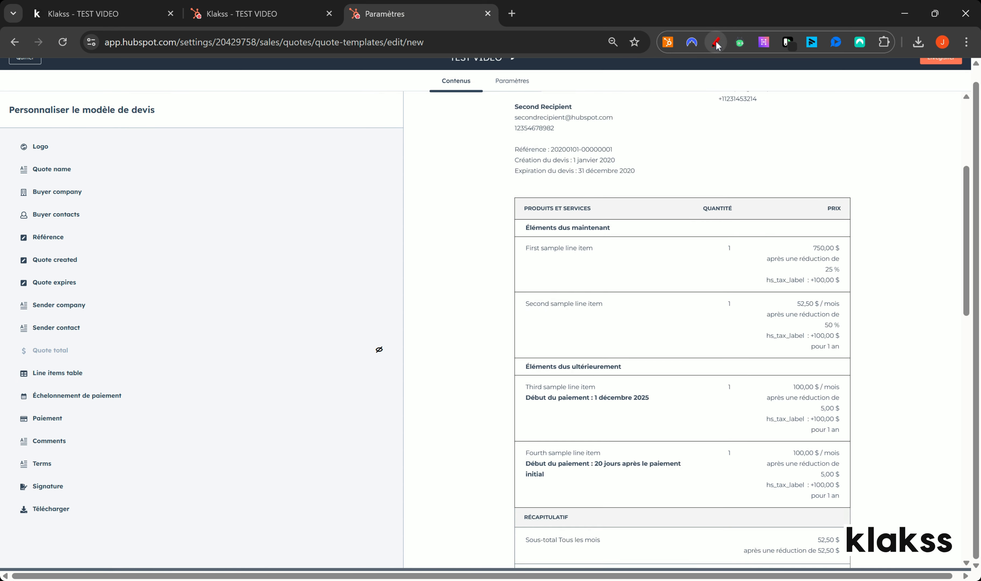
click(717, 45)
drag(680, 153, 676, 504)
drag(755, 156, 749, 511)
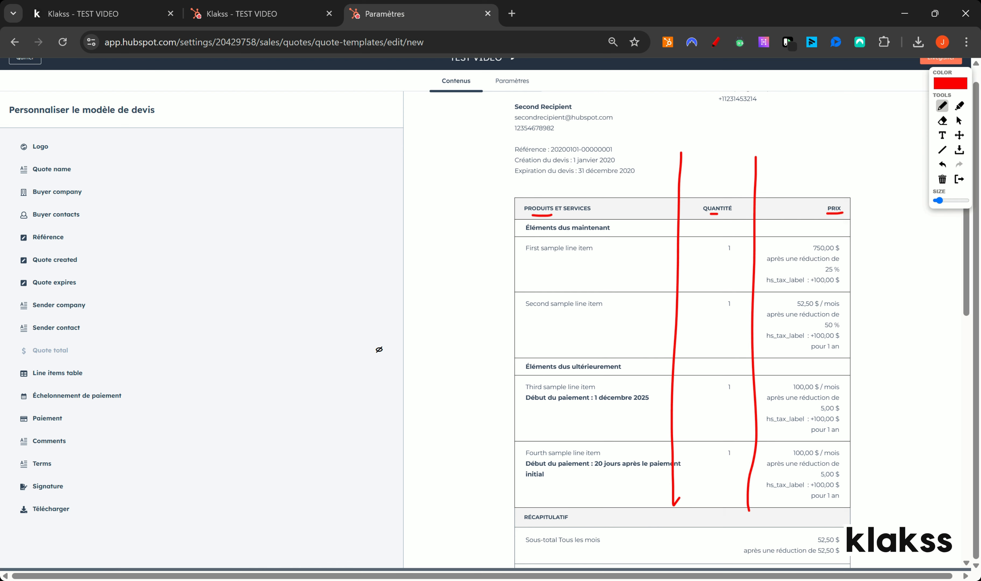
click(943, 183)
click(960, 179)
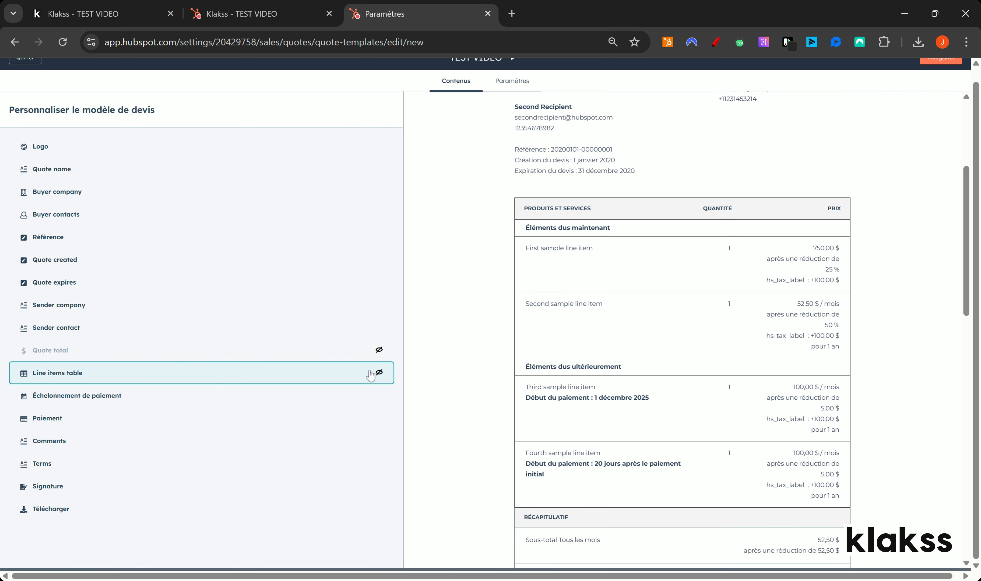
Step: Add a column titled Prix Unitaire to the Line items table module, using the Prix unitaire property
click(311, 373)
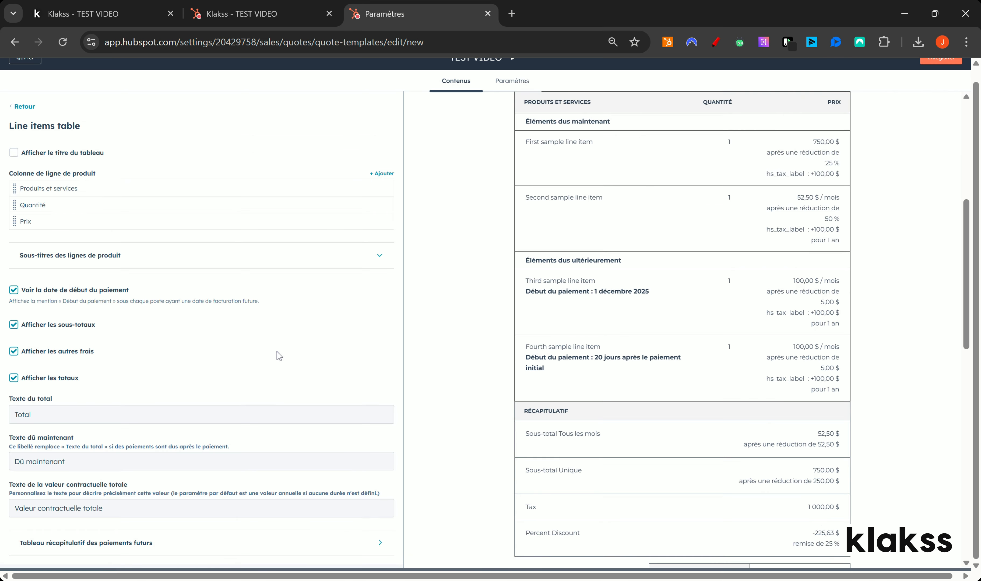
scroll(279, 356, up, 1)
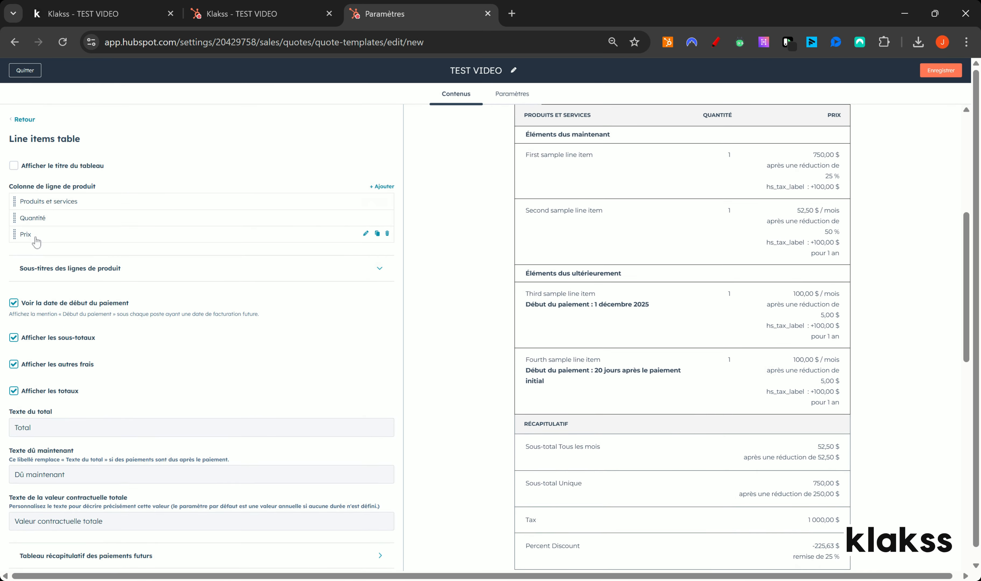
click(383, 187)
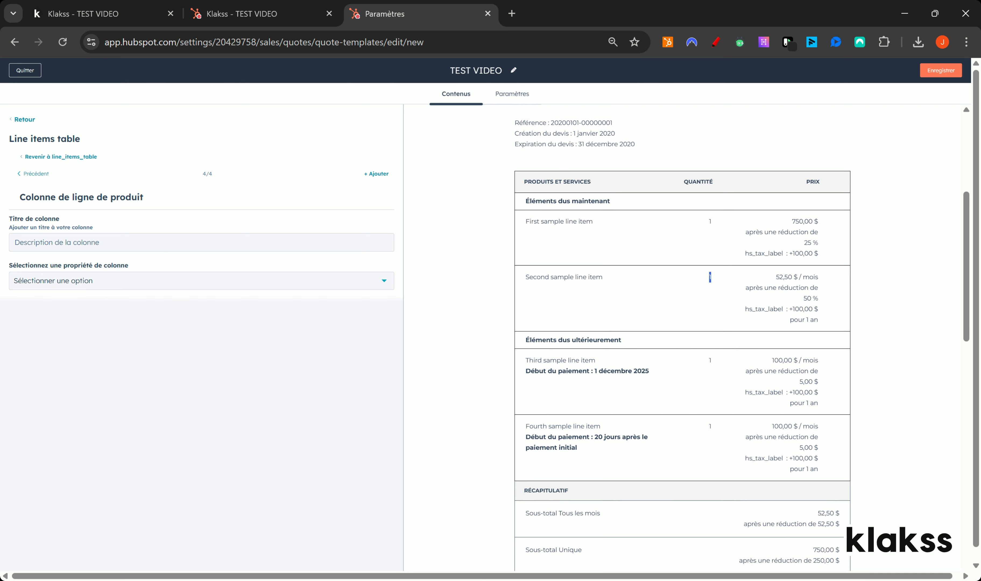
click(171, 243)
text(P)
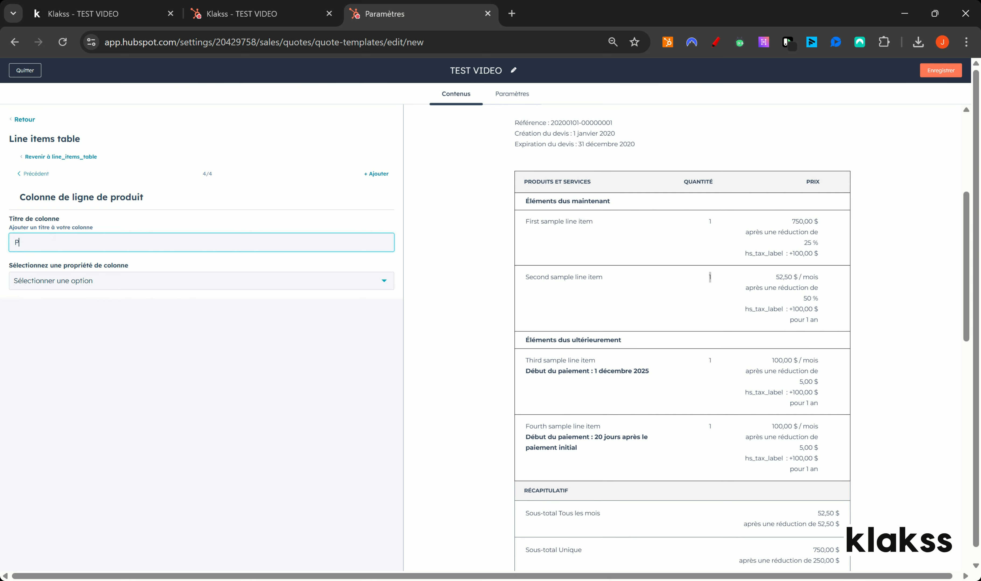
text(rix Unitaire)
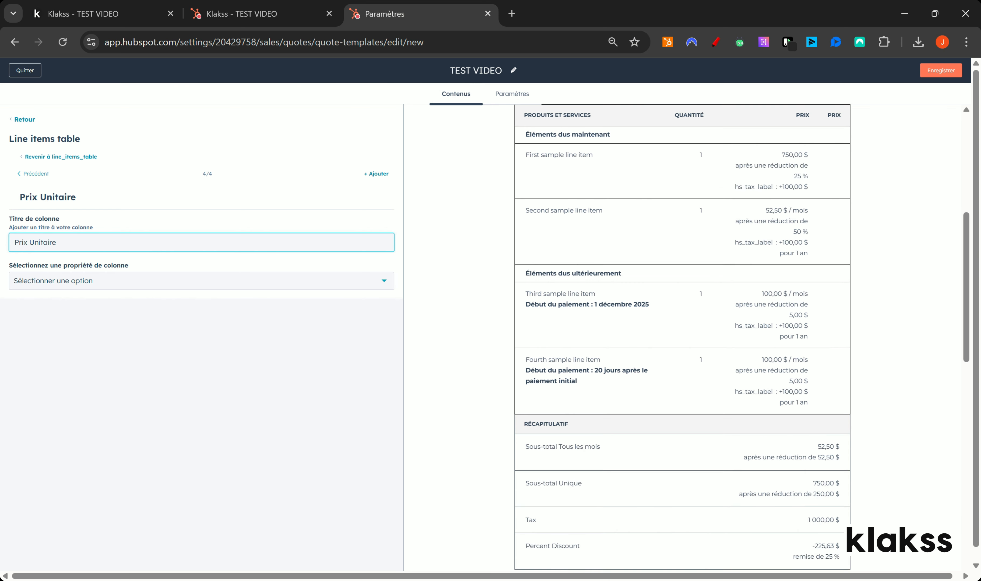
click(140, 284)
click(55, 354)
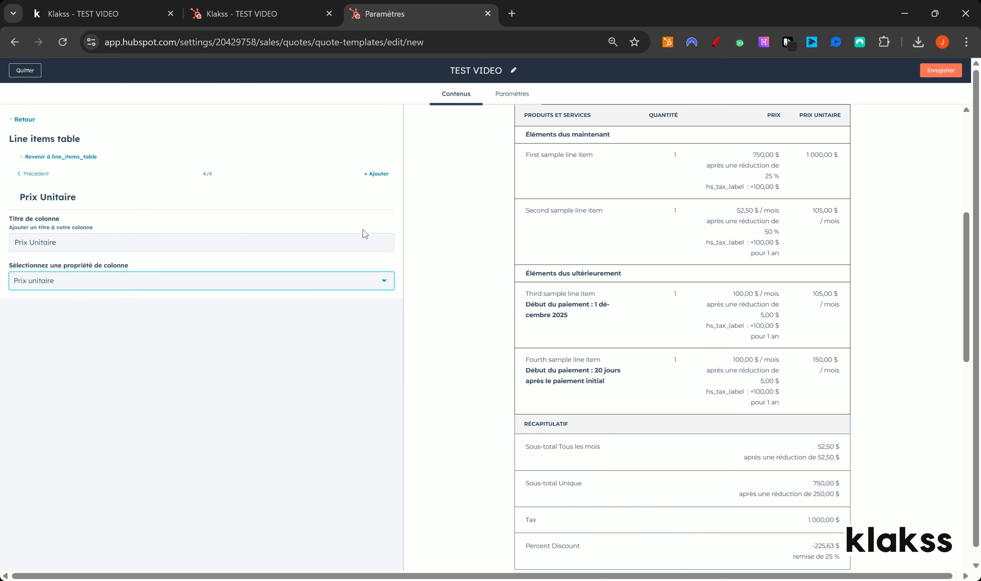
Step: Move the Prix Unitaire column between Quantité and Prix in the Line items table module
click(23, 120)
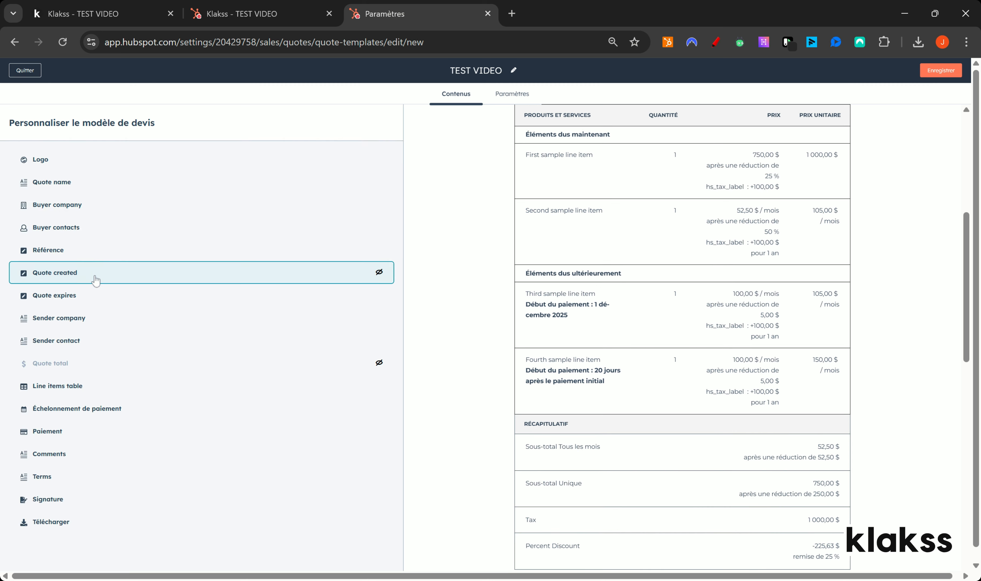
click(75, 386)
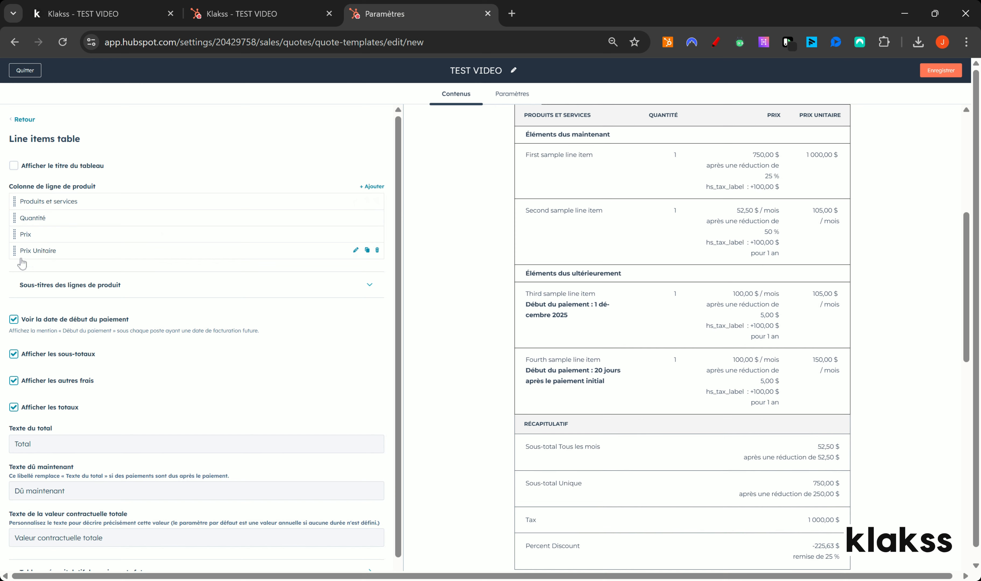
drag(14, 259, 15, 237)
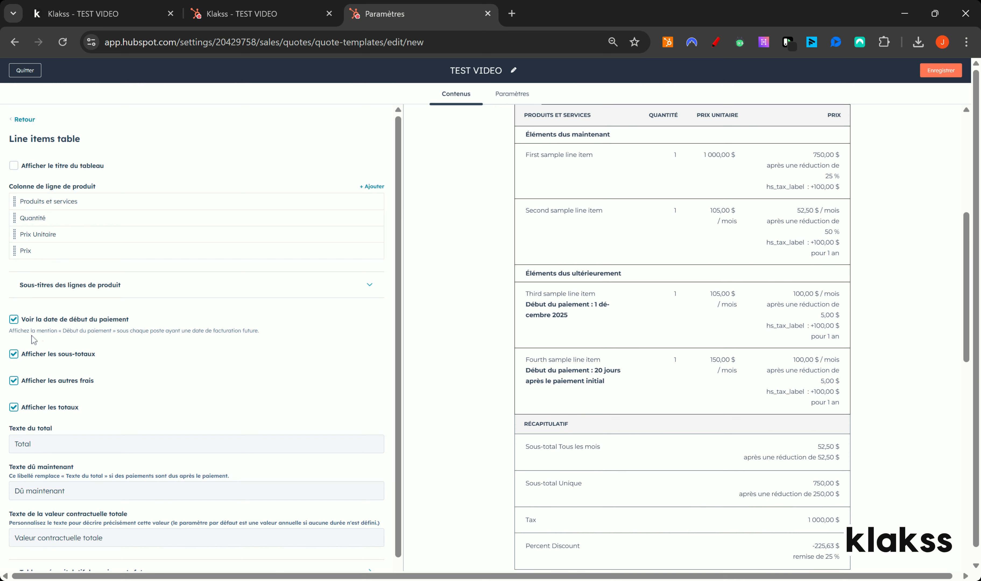
Step: Examine the Prix column details and the Récapitulatif section in the preview, and return to the module list
drag(815, 402, 847, 353)
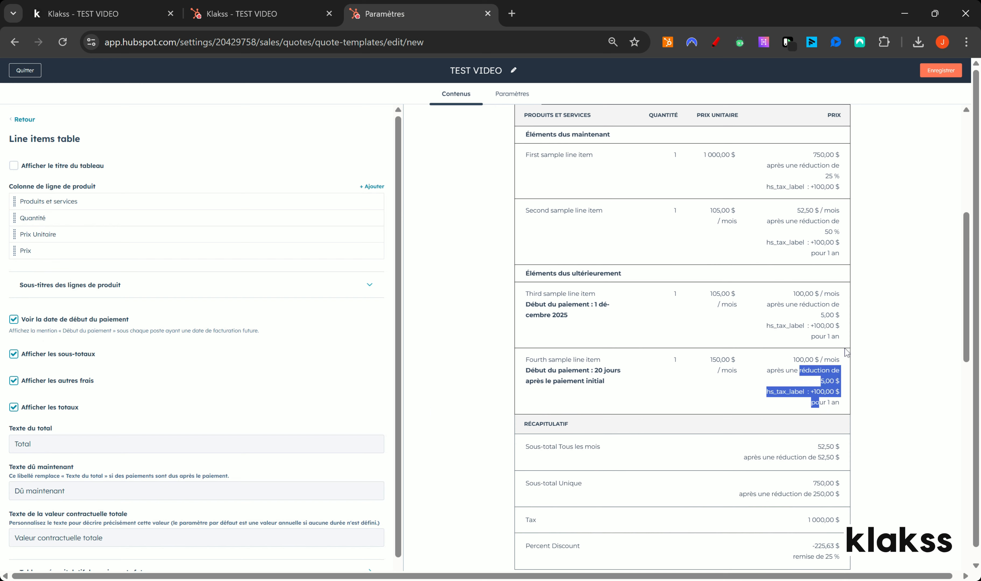
drag(818, 315, 818, 337)
drag(815, 212, 819, 258)
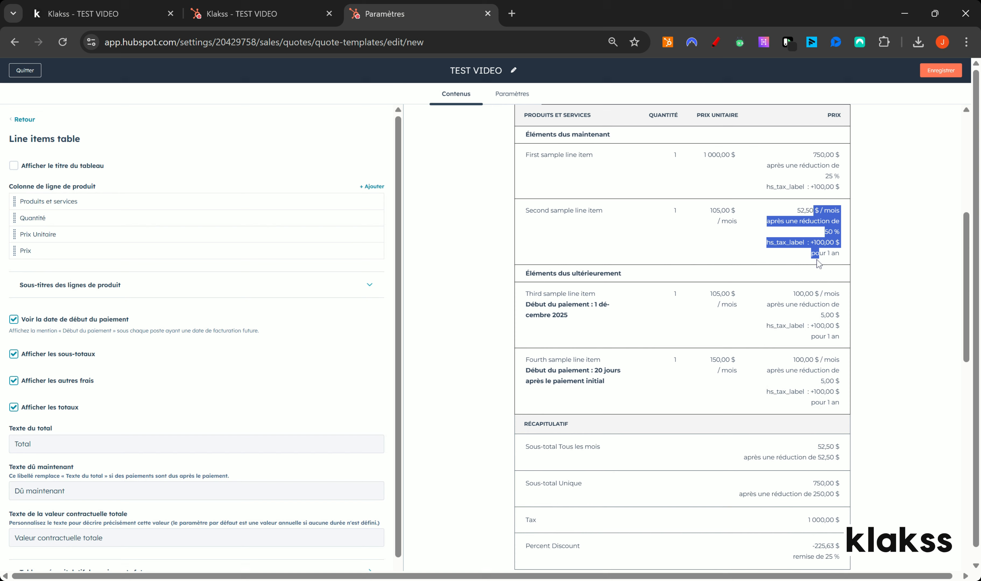
scroll(817, 260, down, 2)
drag(549, 291, 642, 412)
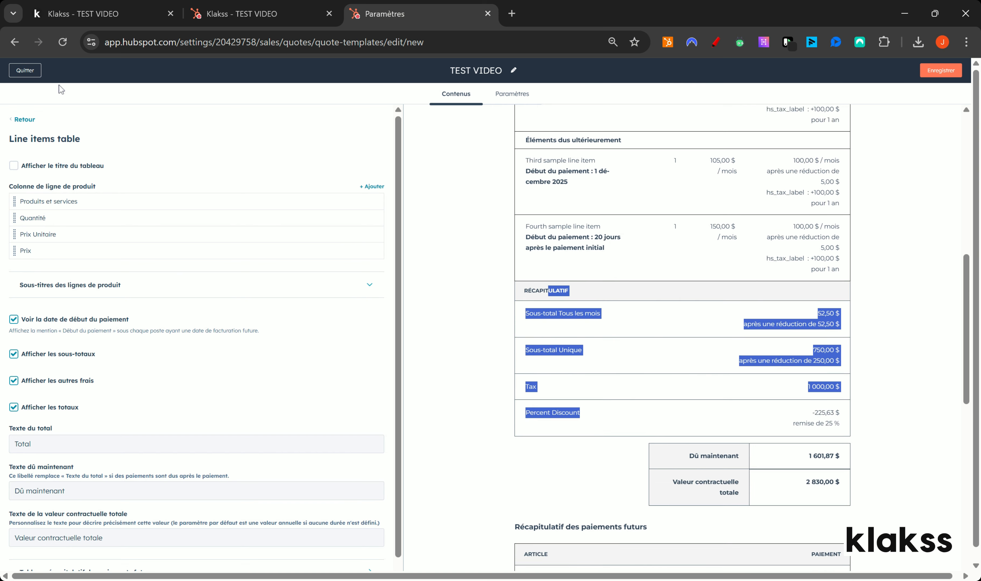
click(20, 119)
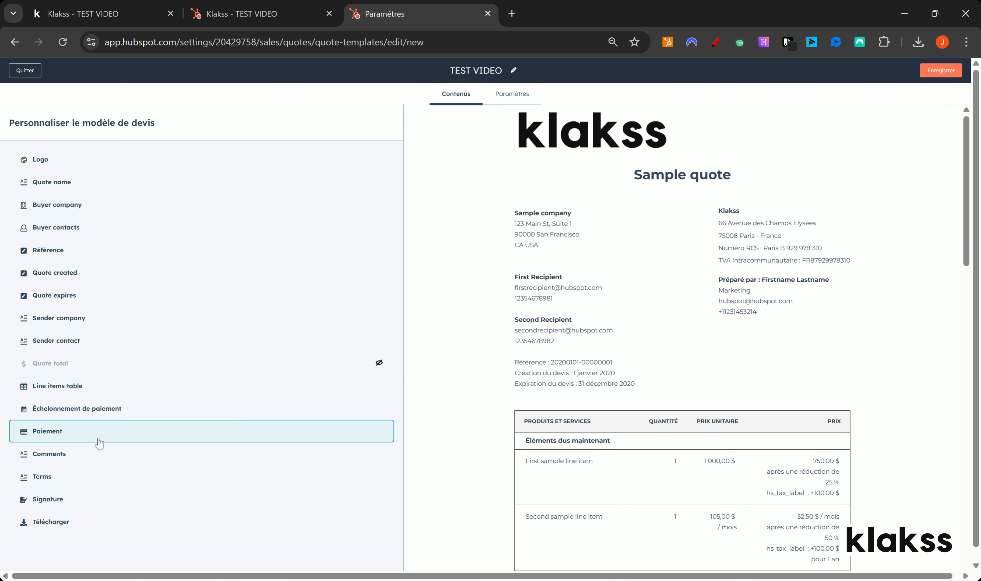
Step: Review the Paiement module's button texts and payment error message, and return to the module list
click(138, 432)
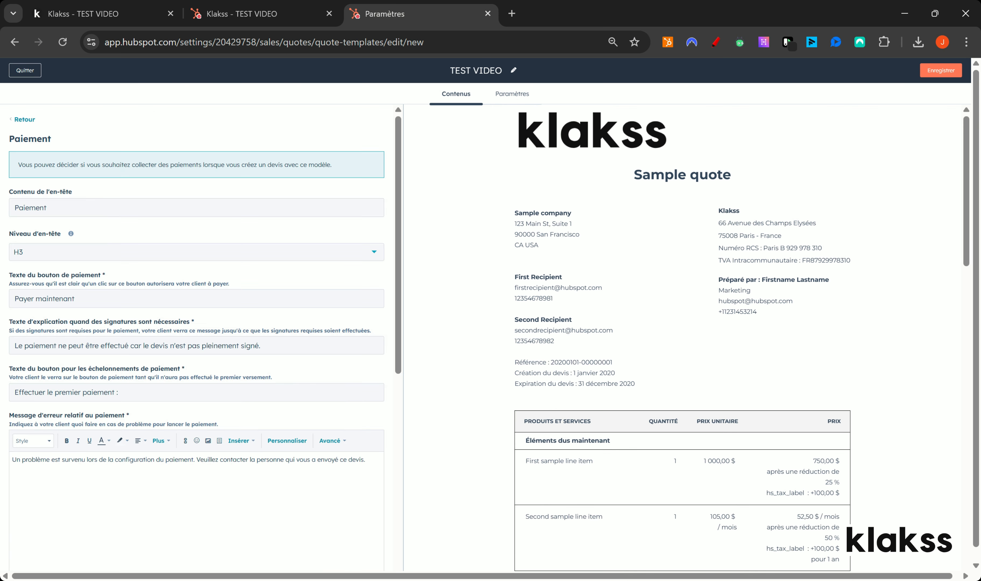
scroll(274, 310, down, 2)
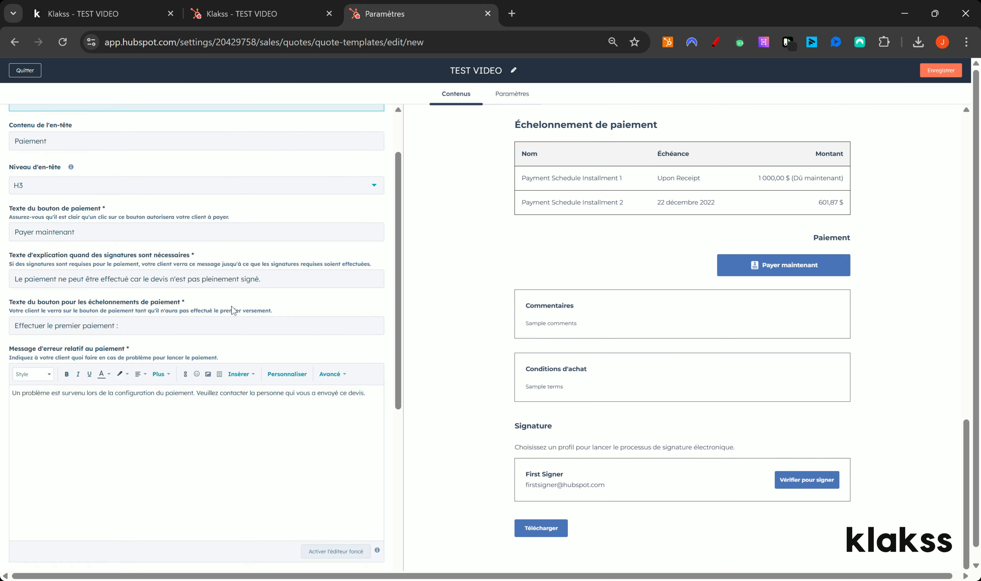
drag(99, 393, 293, 394)
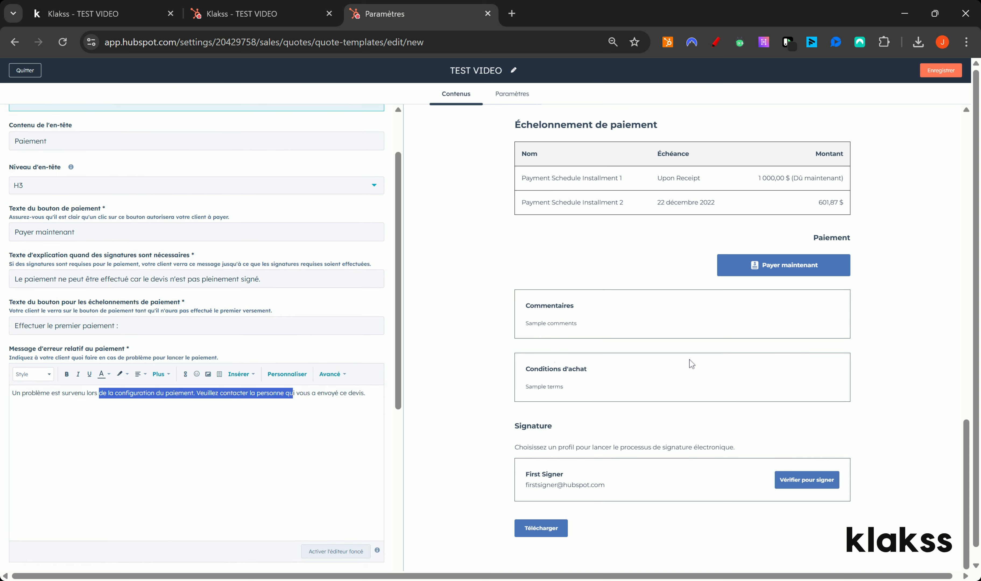
scroll(128, 246, up, 2)
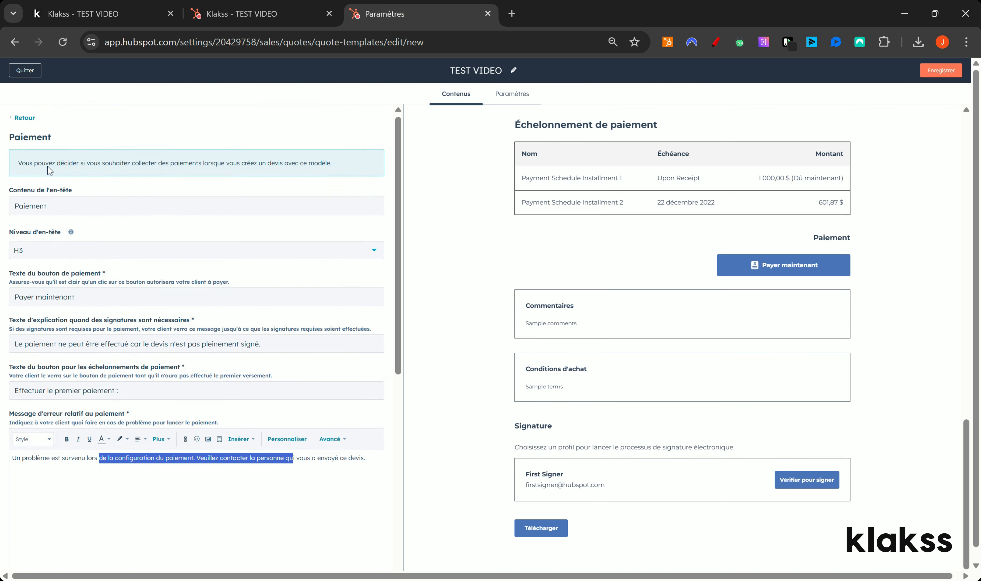
click(31, 121)
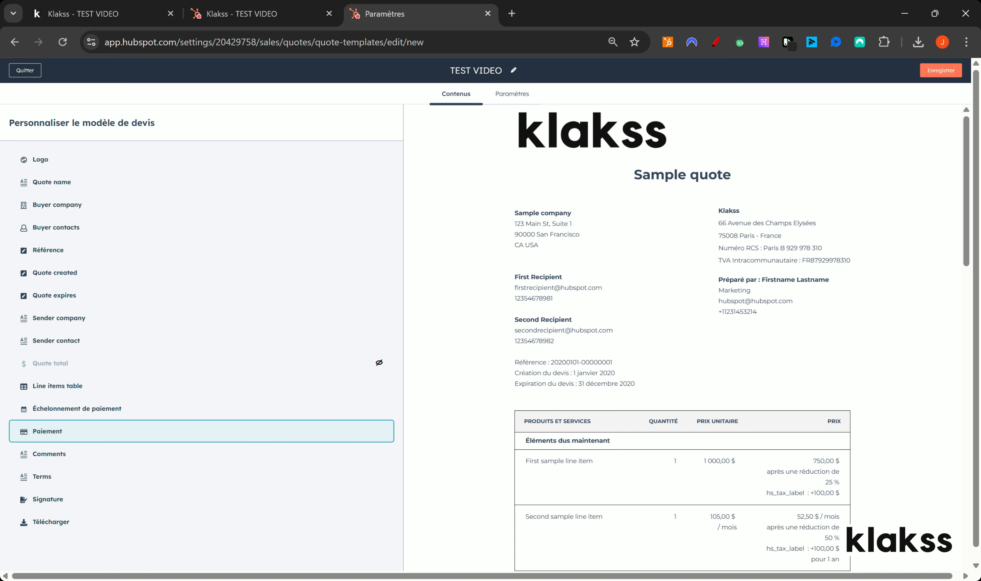
Step: Locate the Commentaires and Conditions d'achat sections in the template preview
scroll(199, 431, down, 1)
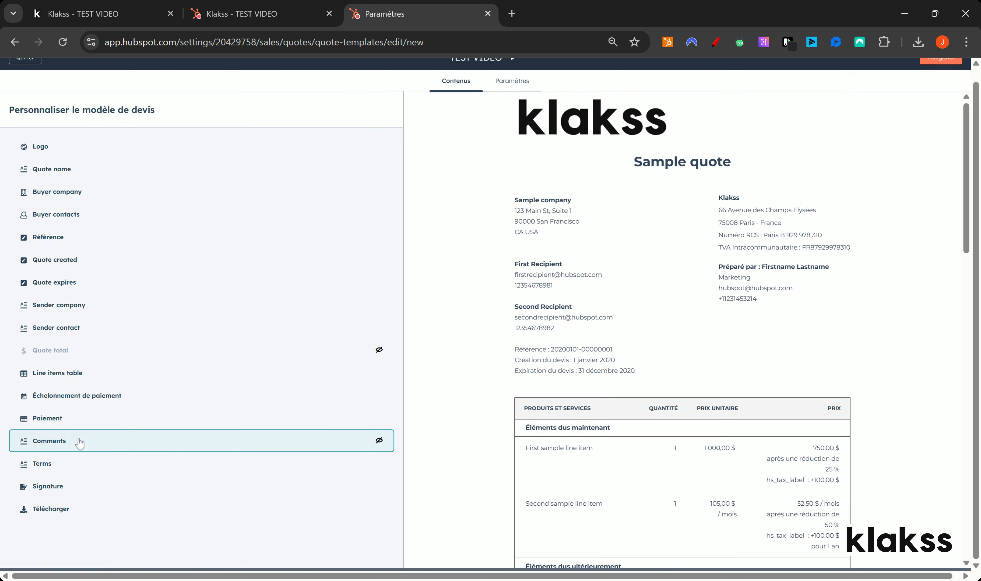
scroll(495, 378, down, 4)
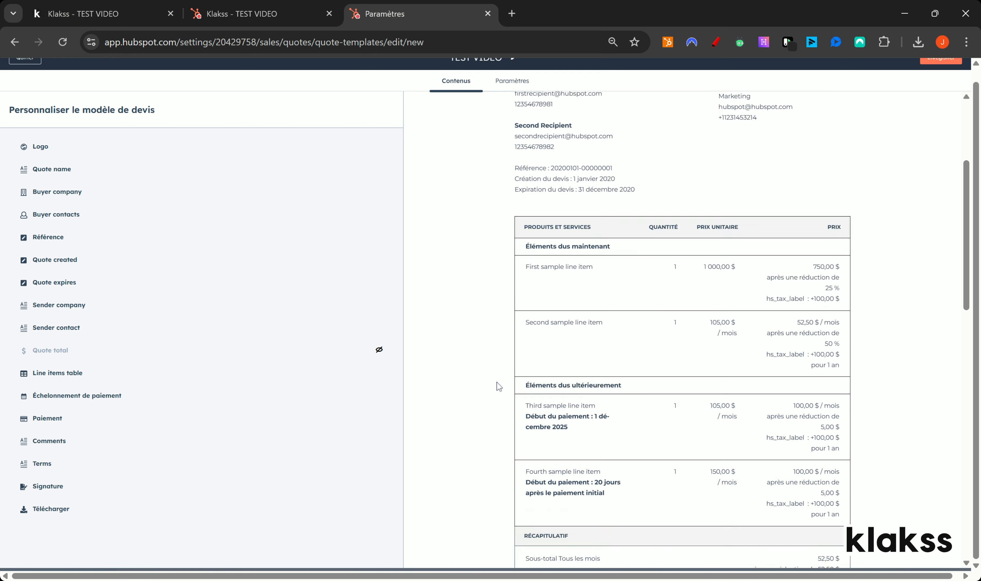
scroll(496, 383, down, 12)
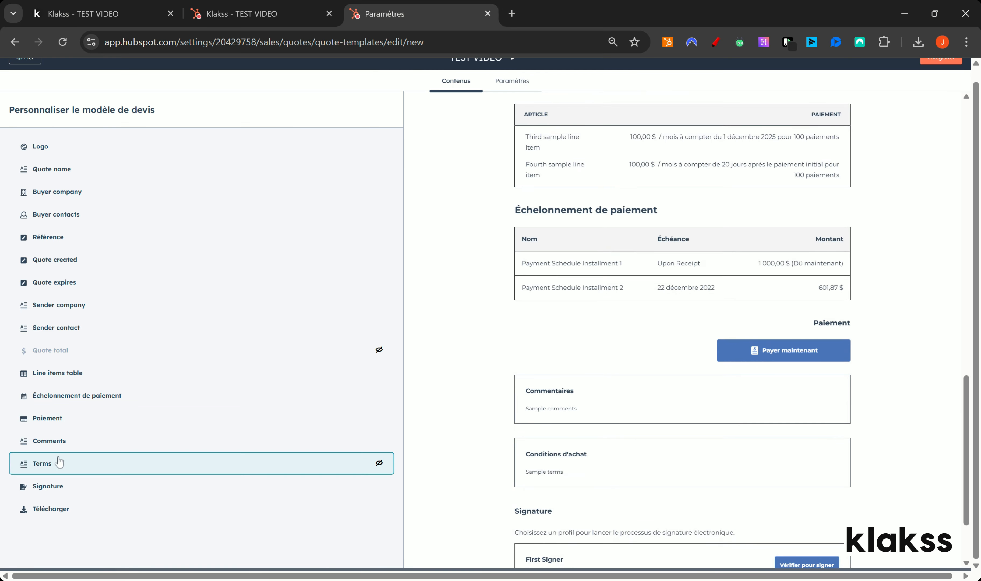
Step: Paste the Conditions Générales de Vente text below the Durée token in the Terms module and return to the module list
click(59, 463)
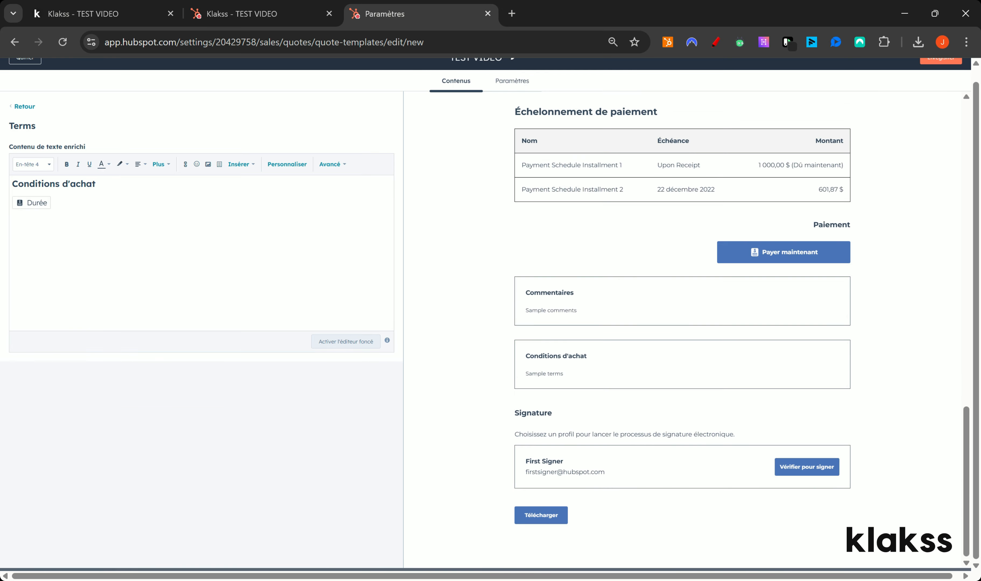
drag(23, 183, 76, 183)
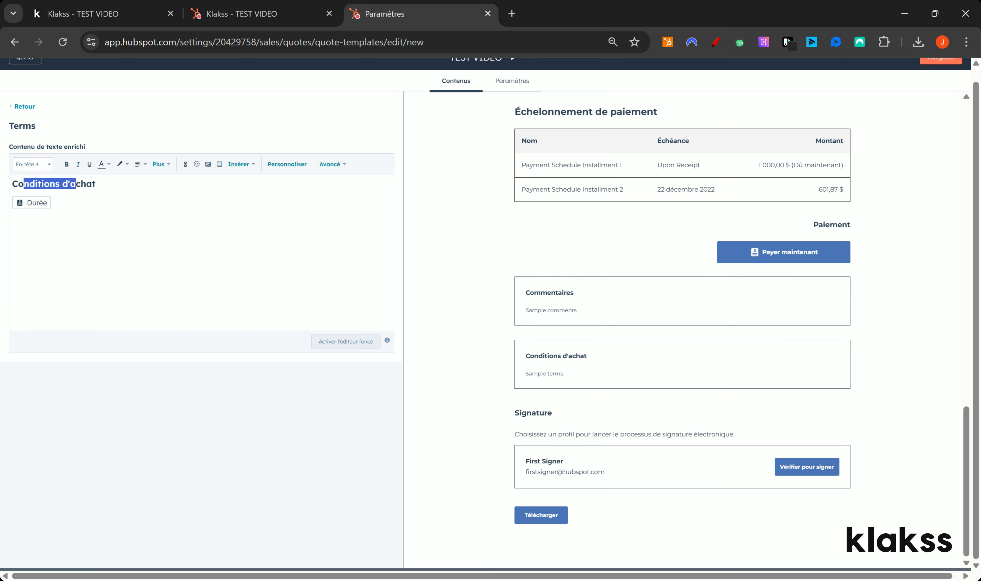
click(71, 220)
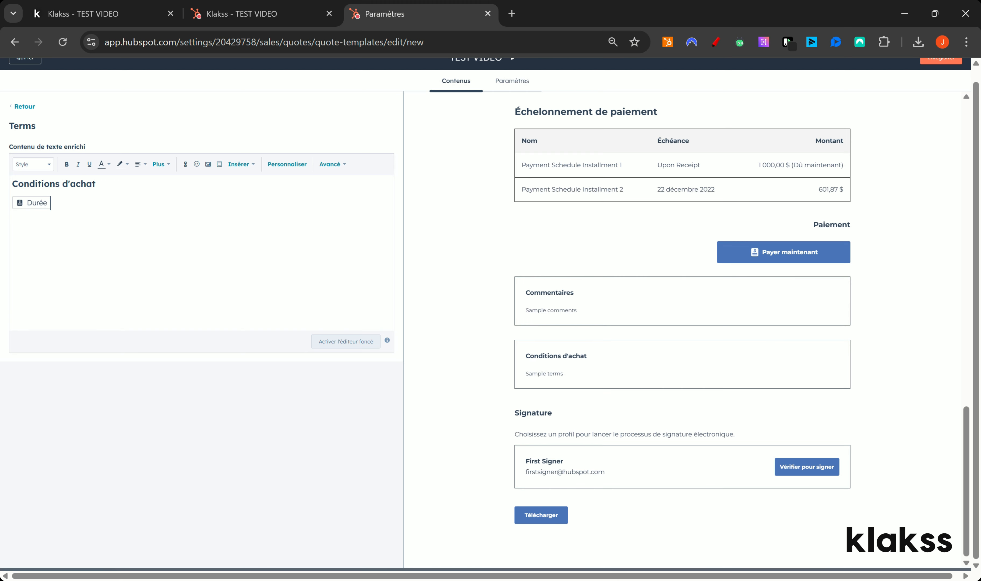
key(Return)
key(Return)
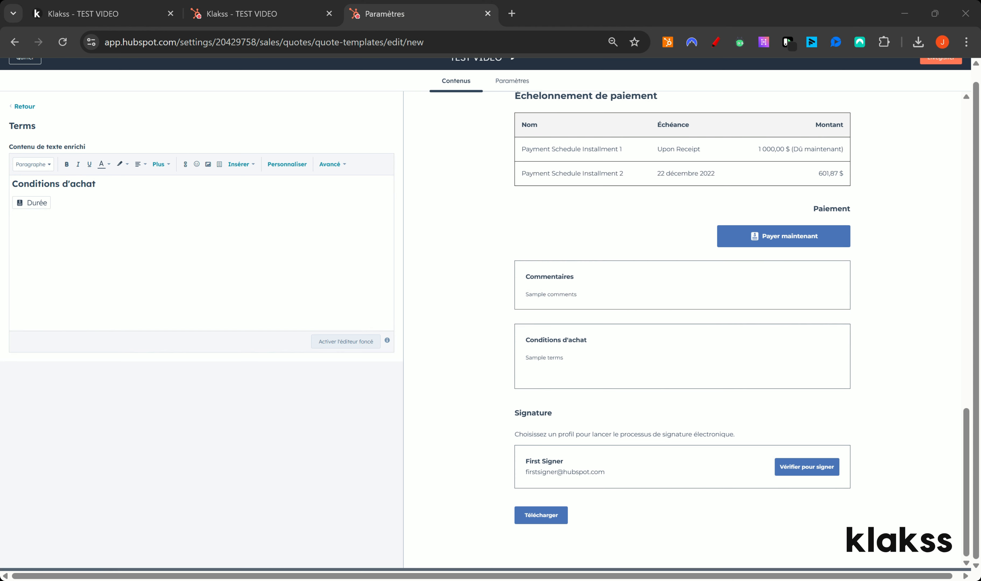
click(139, 250)
key(ctrl+v)
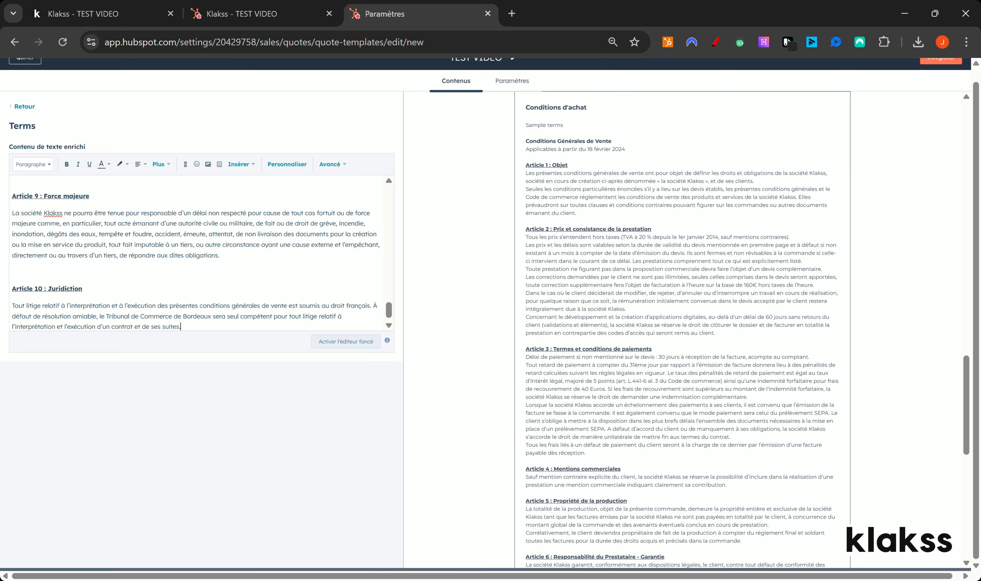
scroll(682, 329, up, 3)
scroll(199, 255, up, 20)
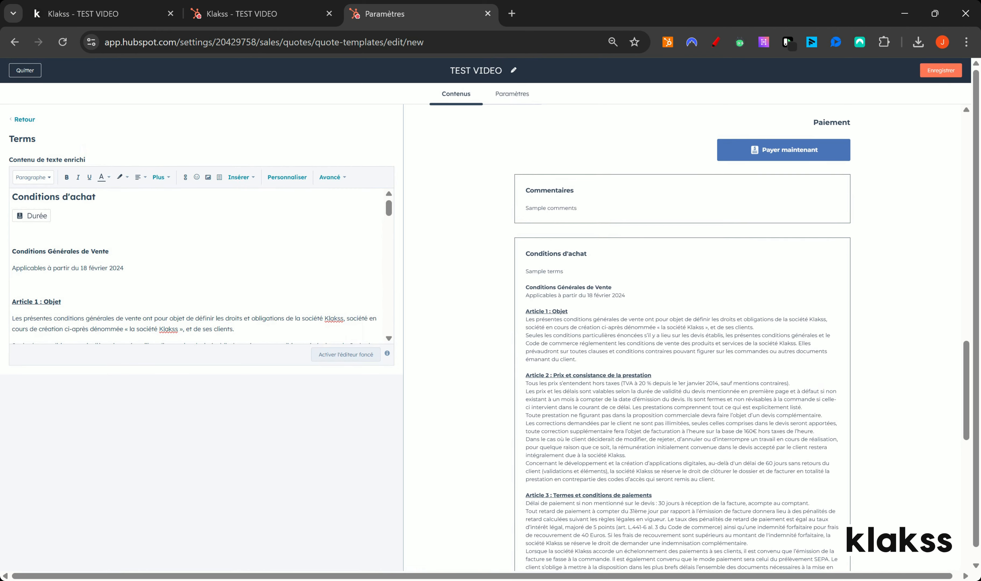
click(25, 119)
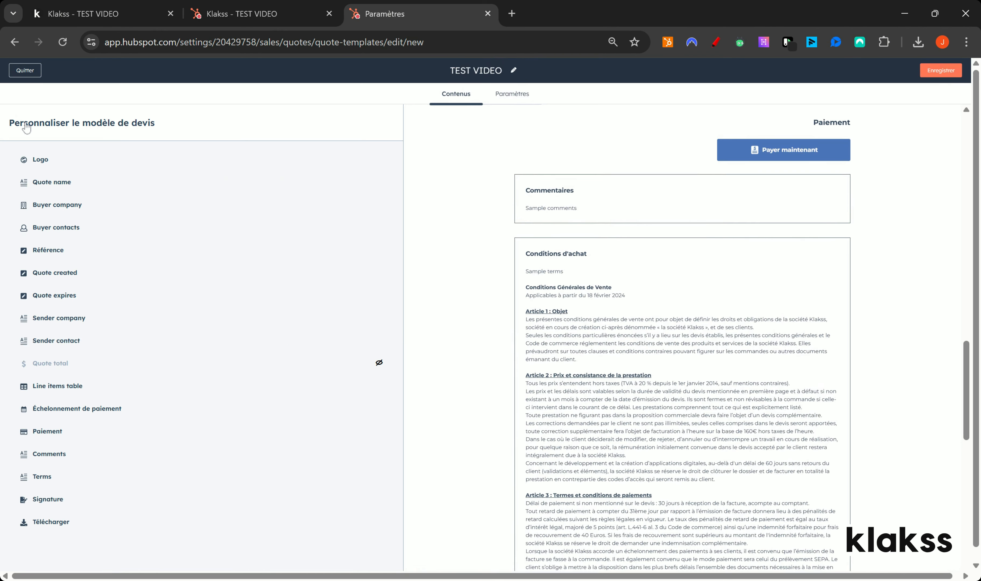
Step: Add a blank line below the Commentaires à l'acheteur token in the Comments module, and save the quote template
click(73, 461)
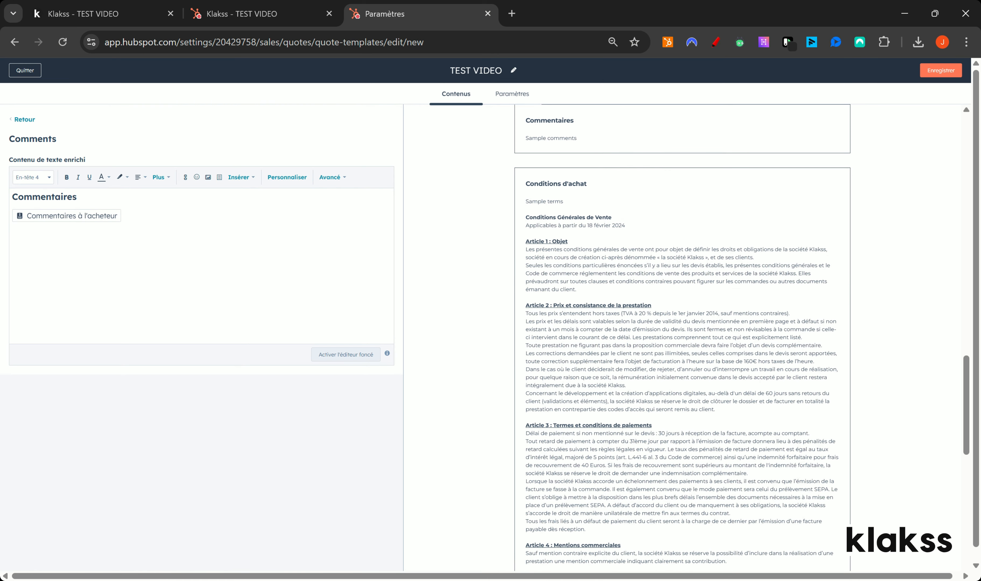
scroll(501, 242, up, 4)
scroll(492, 237, down, 1)
click(209, 242)
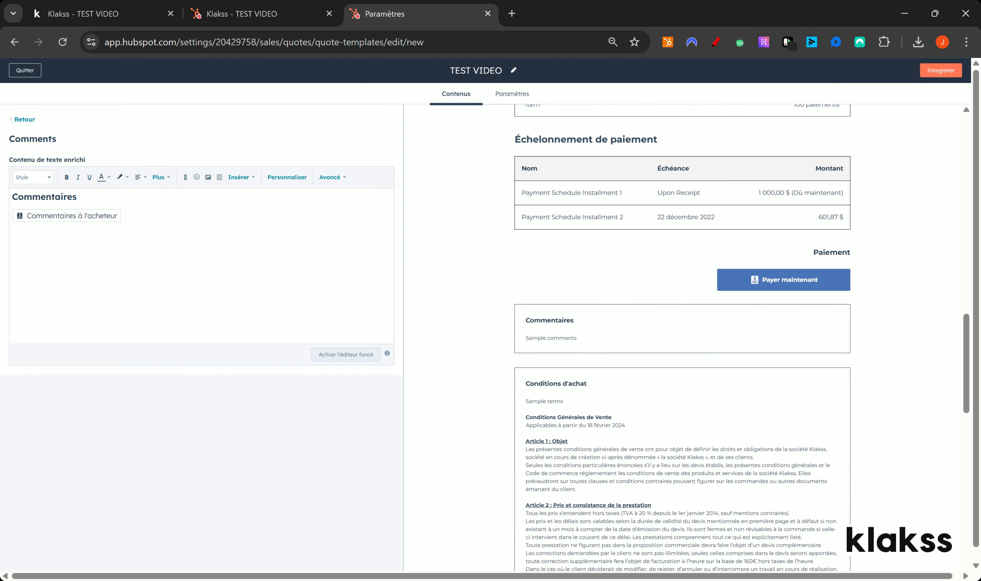
key(Return)
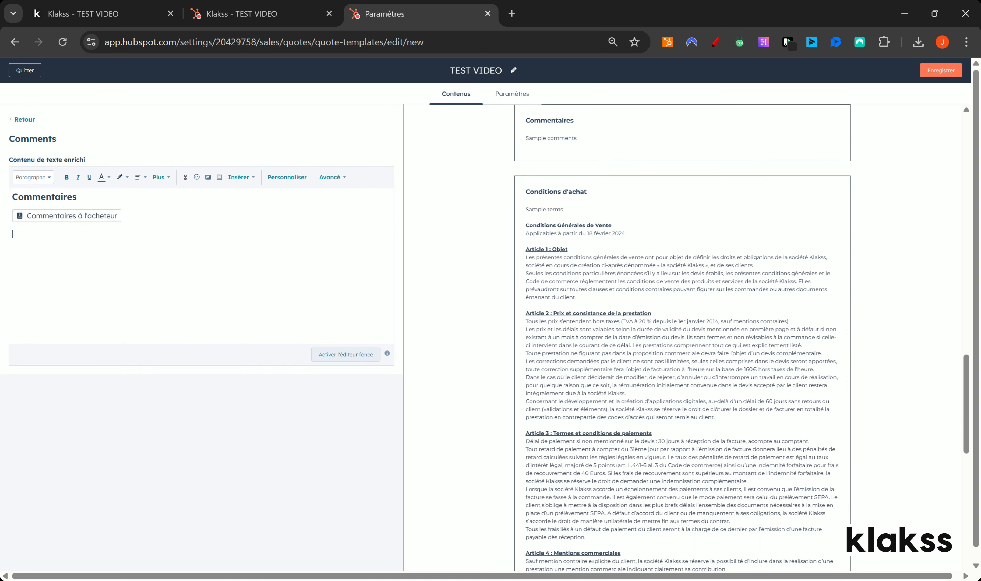
click(23, 119)
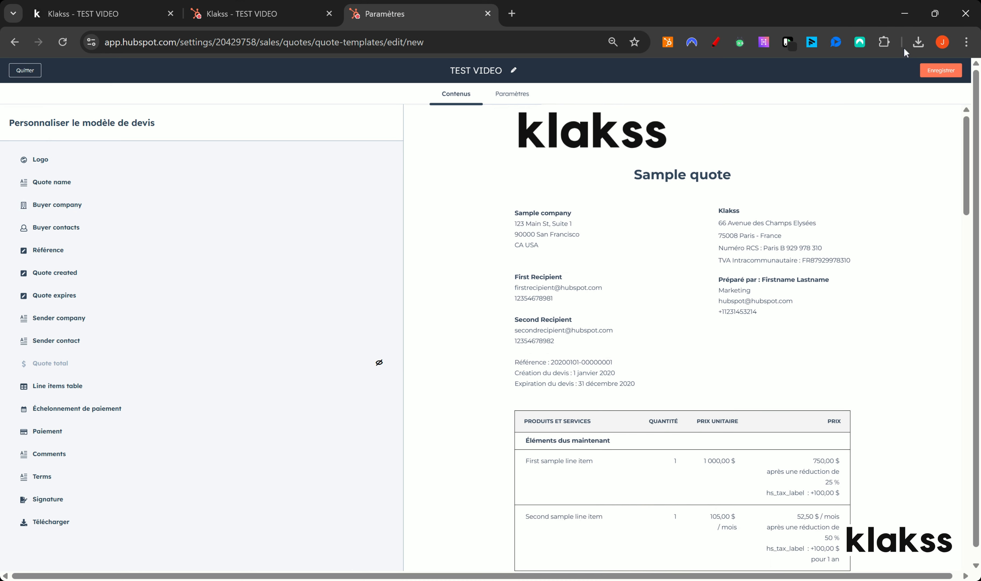
click(931, 76)
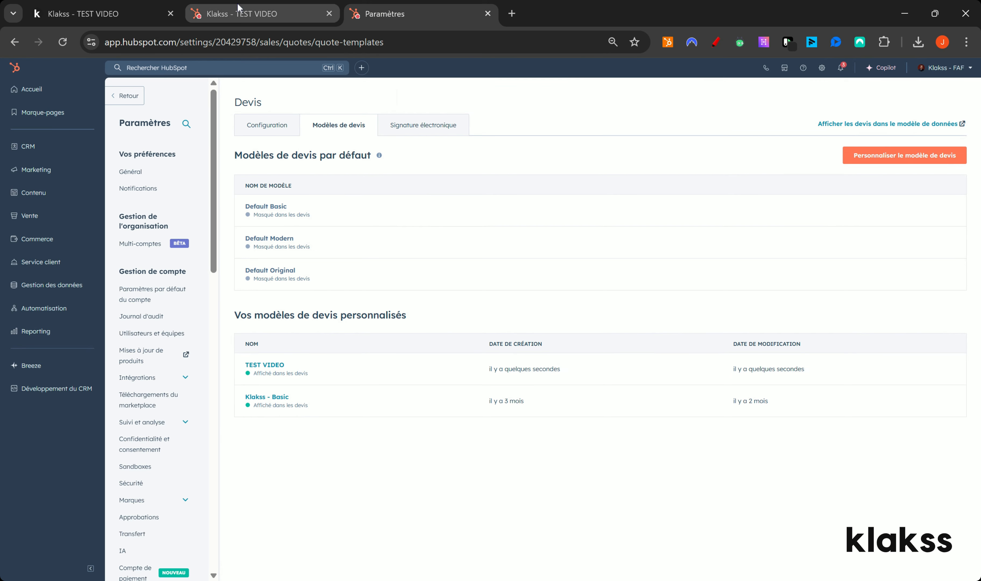
Step: Set the LIGNE DE PRODUIT DEMO quantity to 6 in the Klakss - TEST VIDEO deal, saving with the deal amount updated
click(258, 16)
click(62, 41)
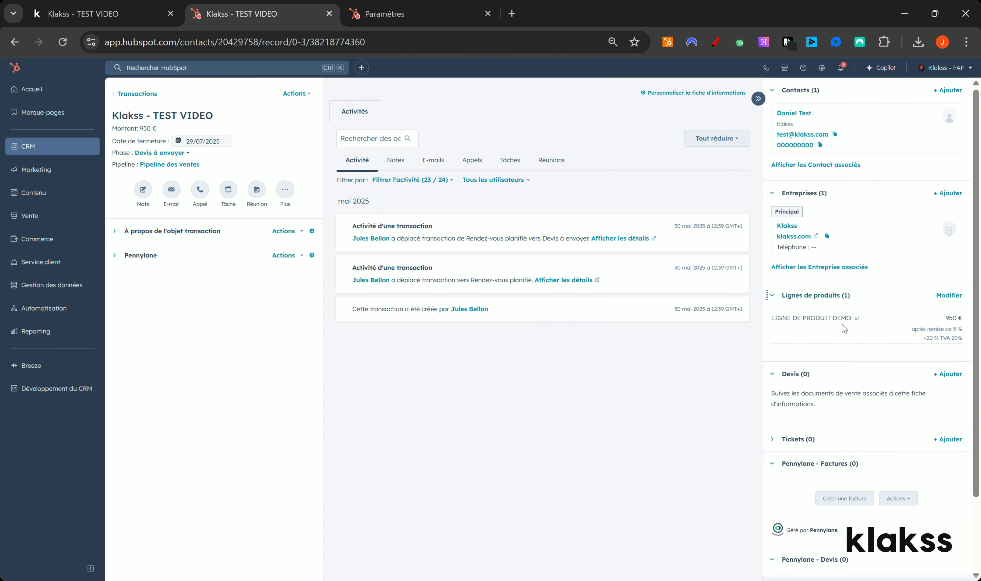
click(948, 297)
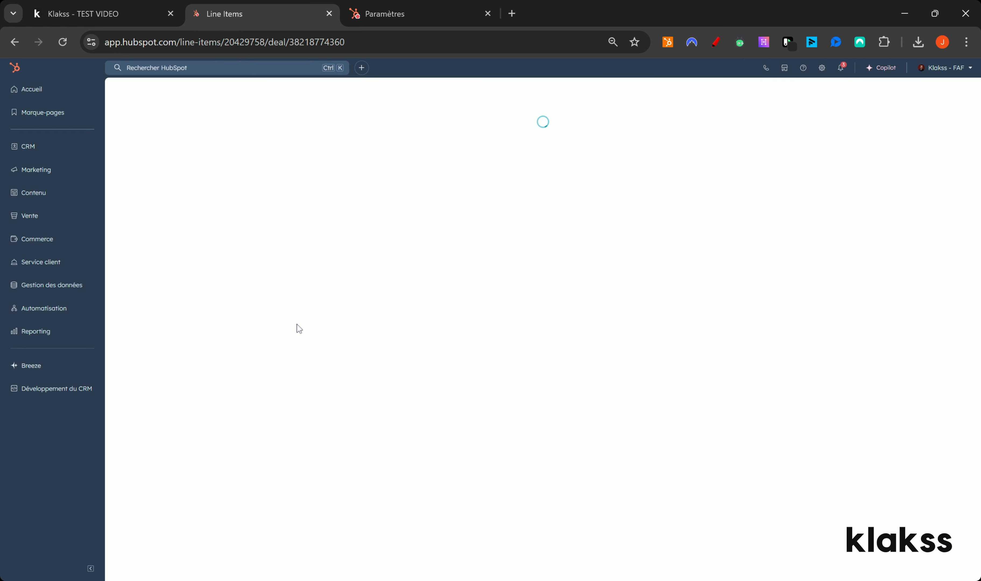
click(364, 206)
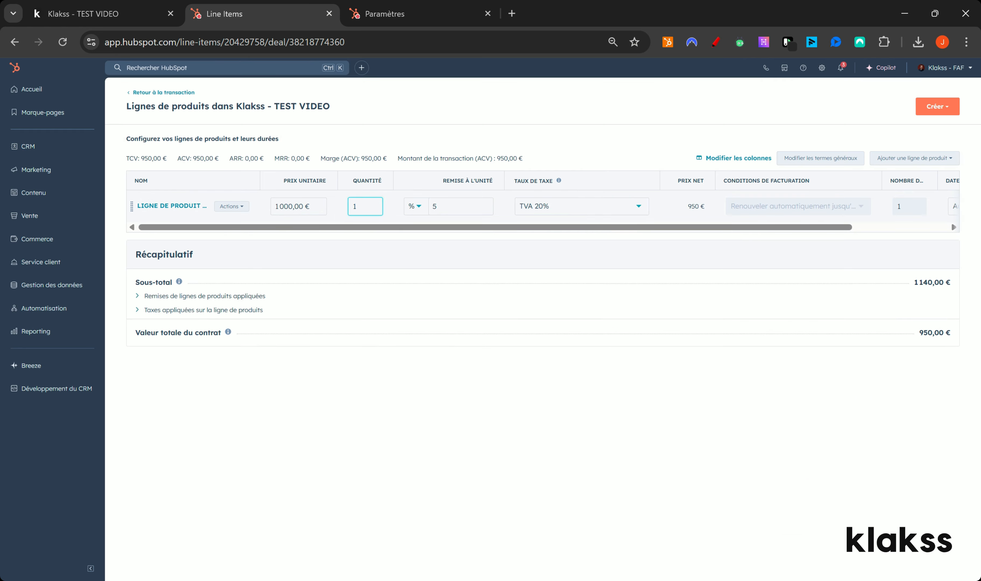
key(BackSpace)
text(6)
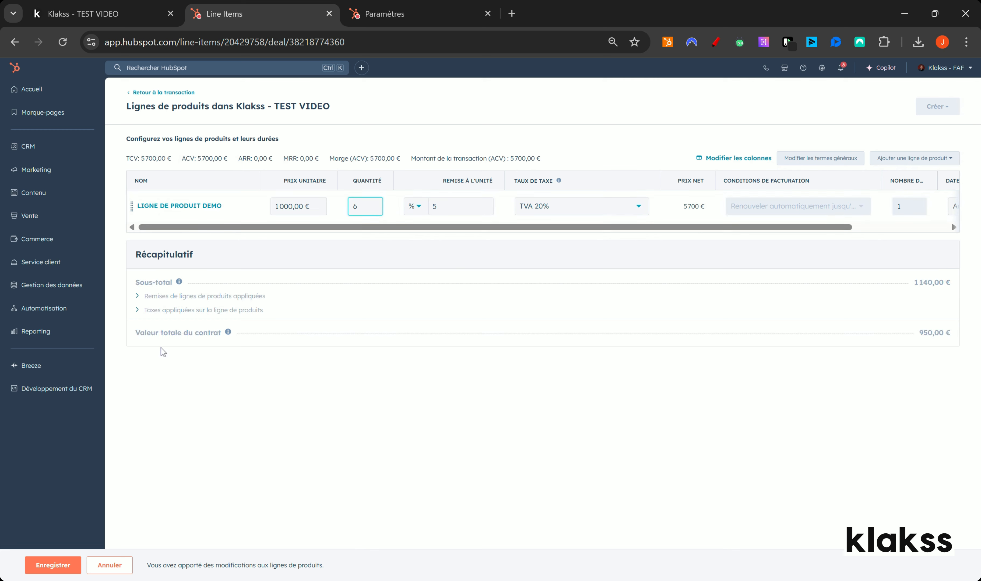
click(51, 566)
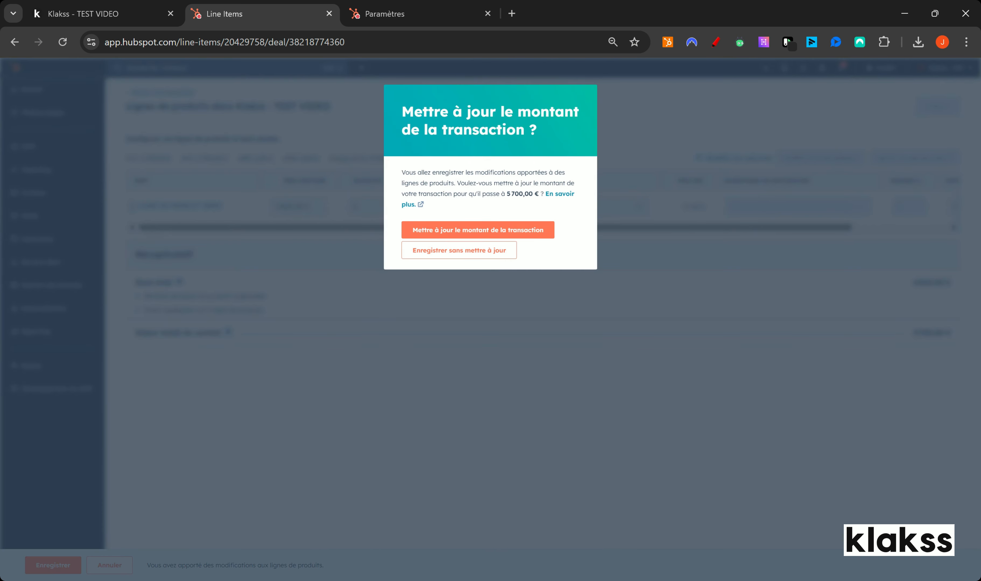
click(536, 230)
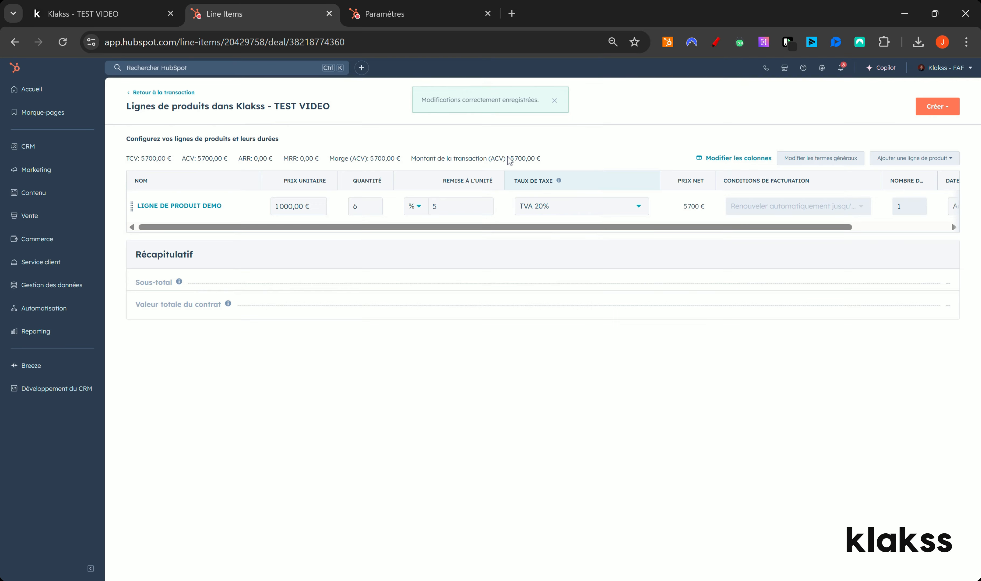
click(126, 93)
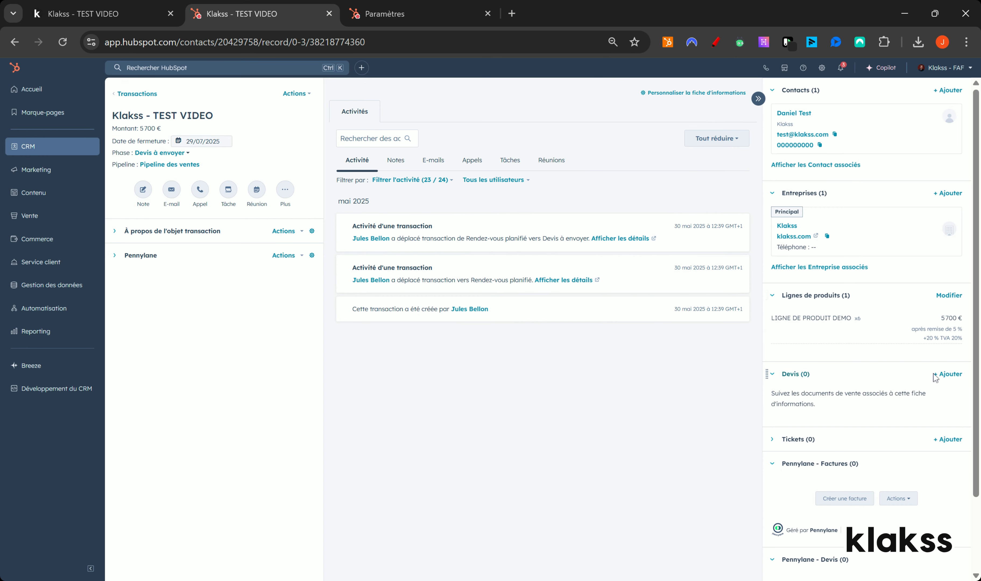
click(948, 375)
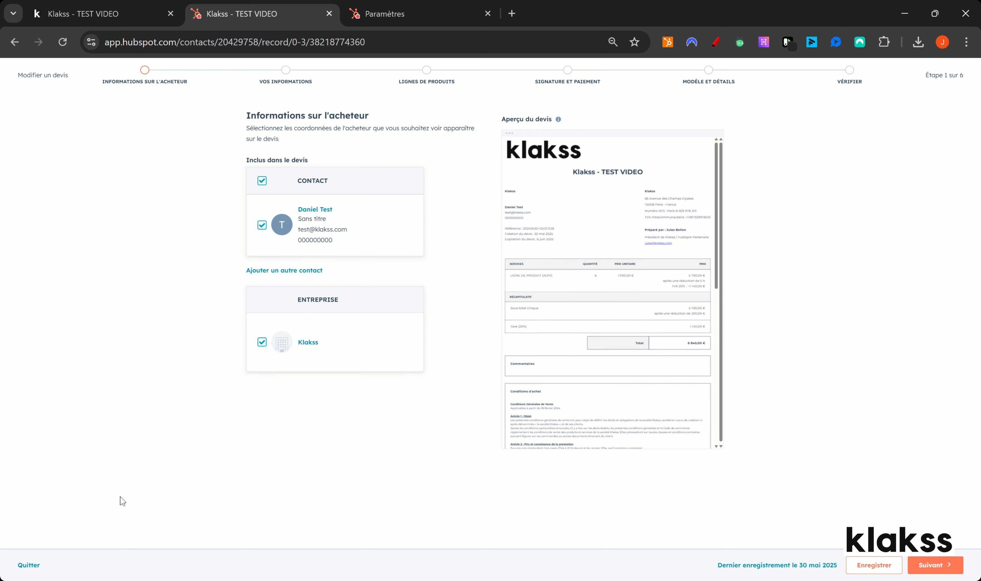
click(24, 570)
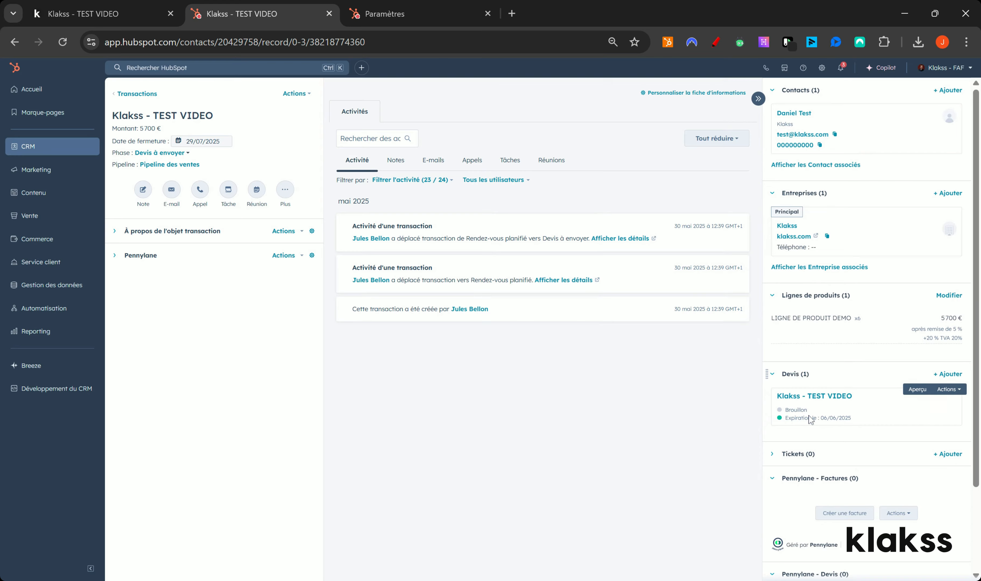
click(948, 389)
click(926, 453)
click(468, 209)
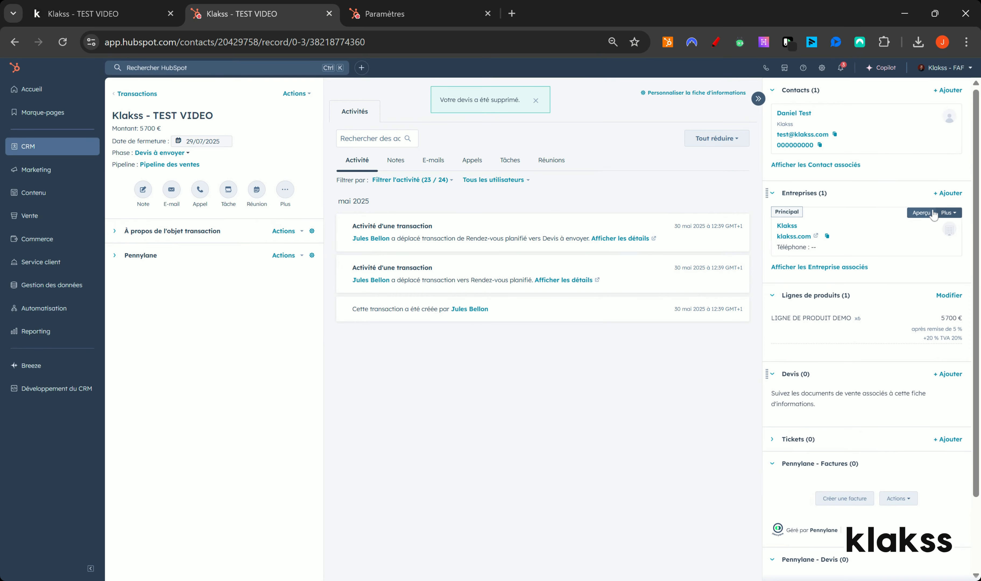
Step: Replace the deal's associated company Klakss with the existing company HubSpot France S.A.S
click(949, 213)
click(949, 214)
click(917, 250)
click(450, 145)
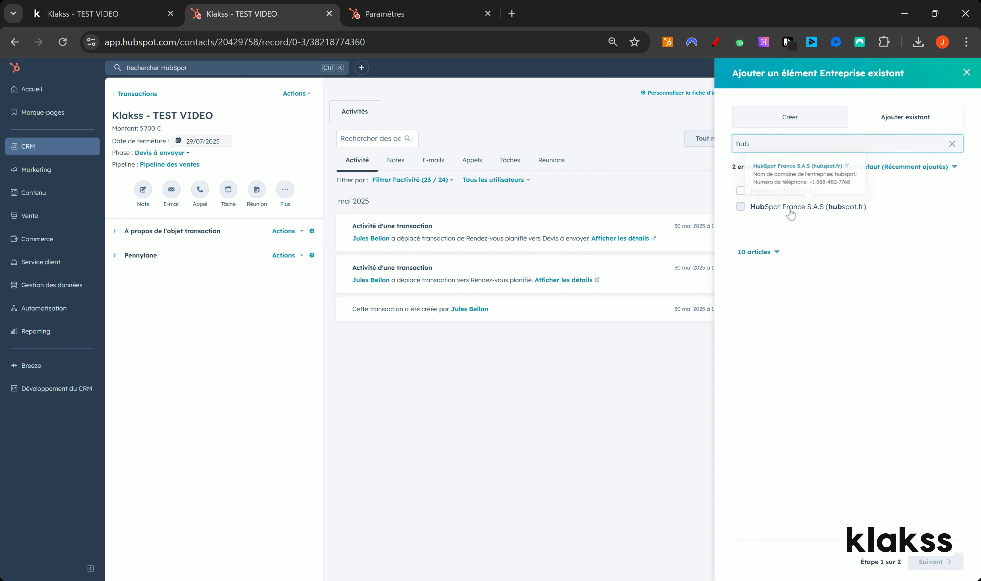
click(789, 217)
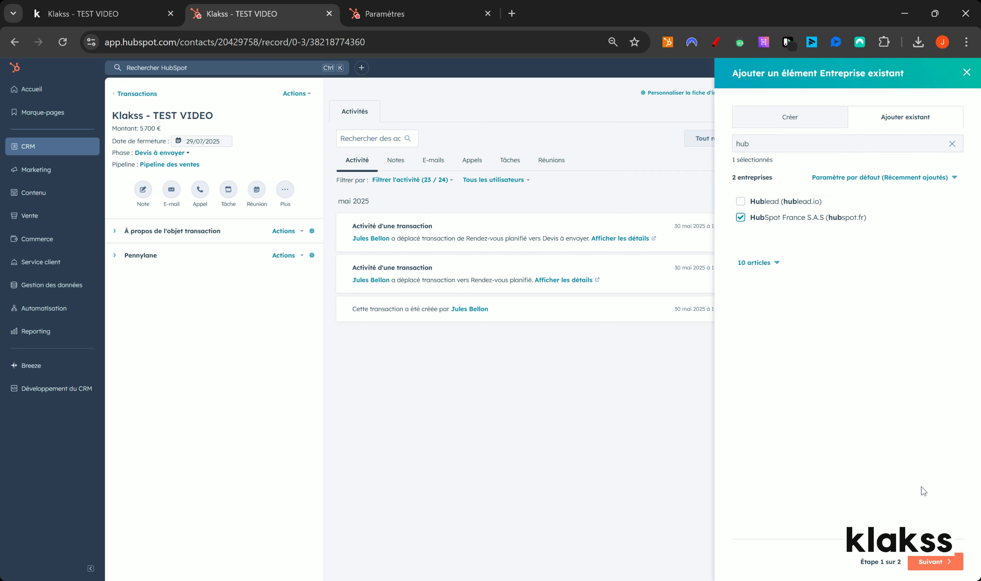
click(926, 563)
click(933, 561)
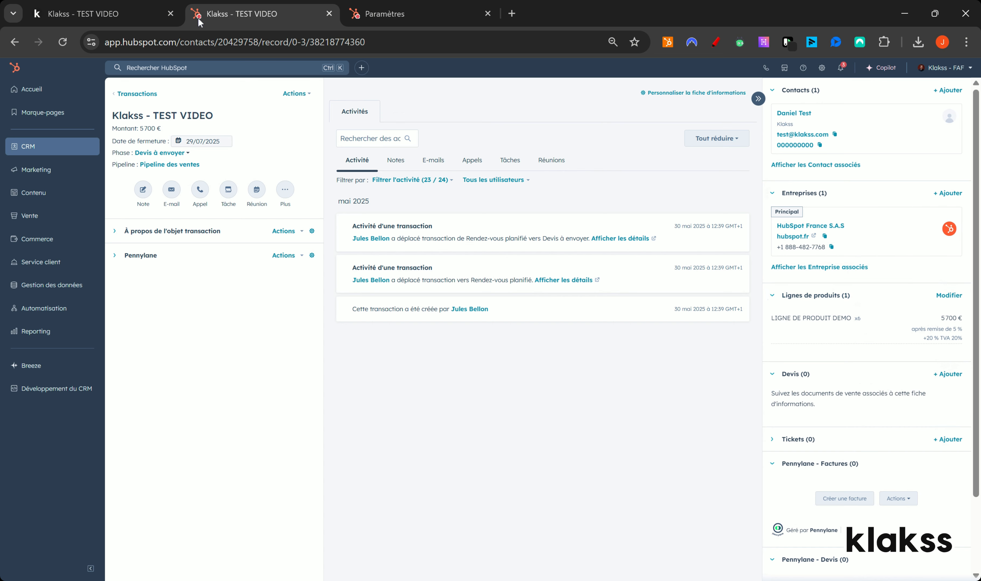
Step: Start a new quote from the reloaded deal, check the buyer company's details, and advance to the product lines stage
click(63, 42)
click(951, 375)
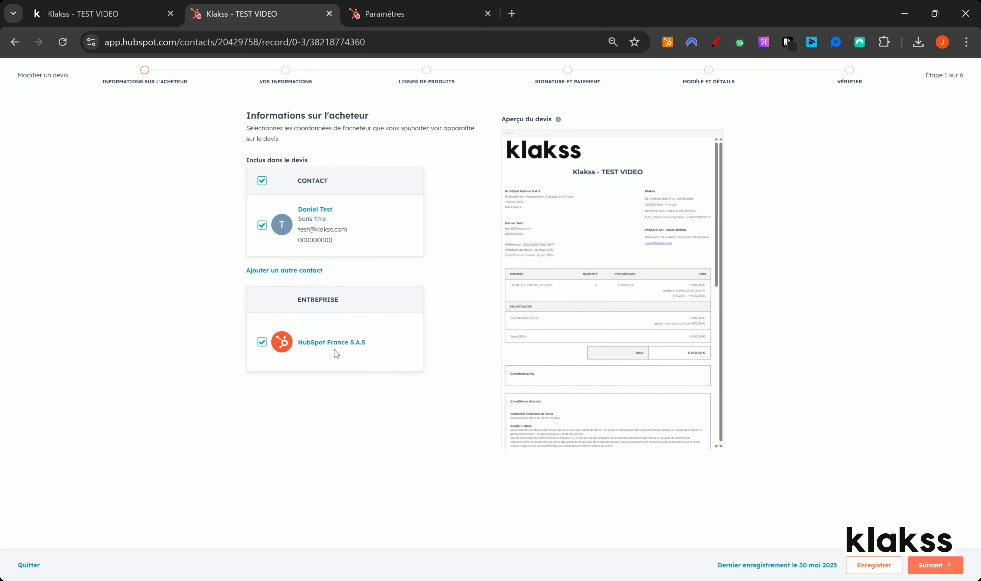
click(330, 343)
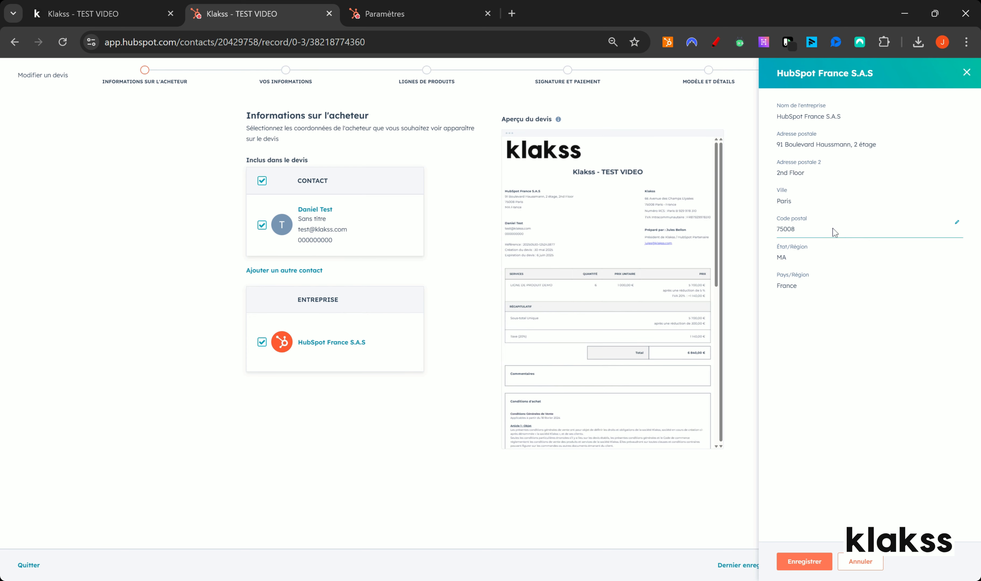
click(967, 72)
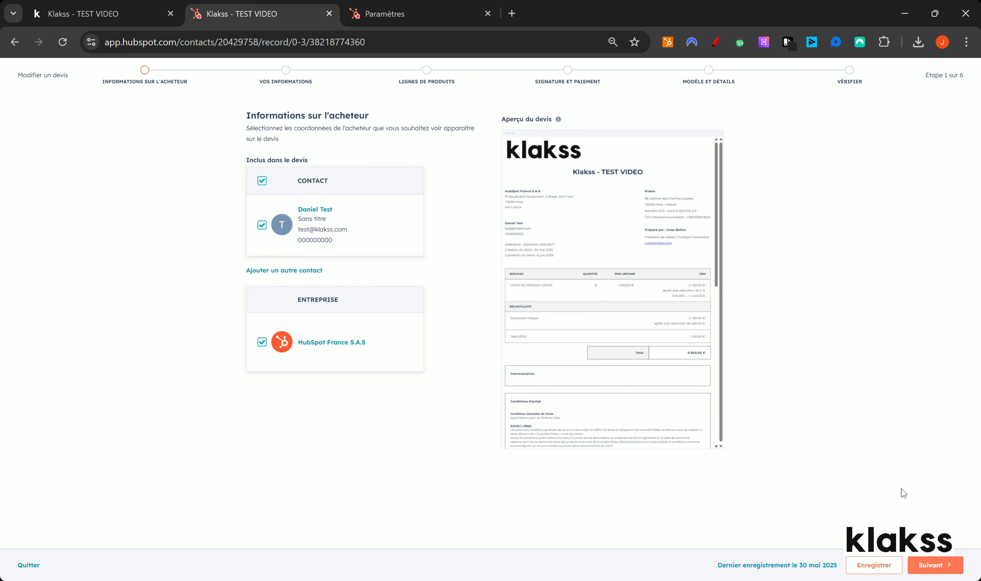
click(935, 564)
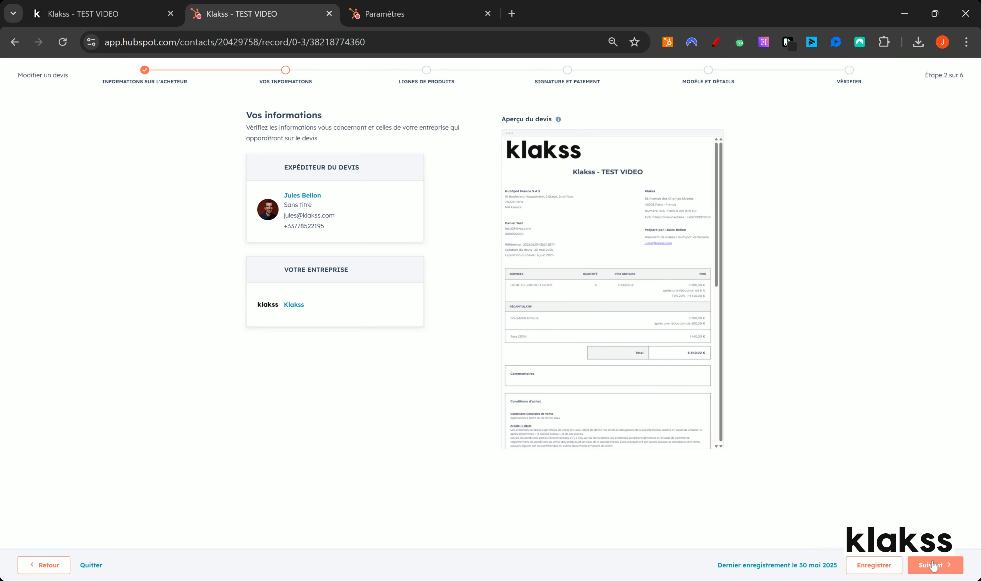
click(933, 565)
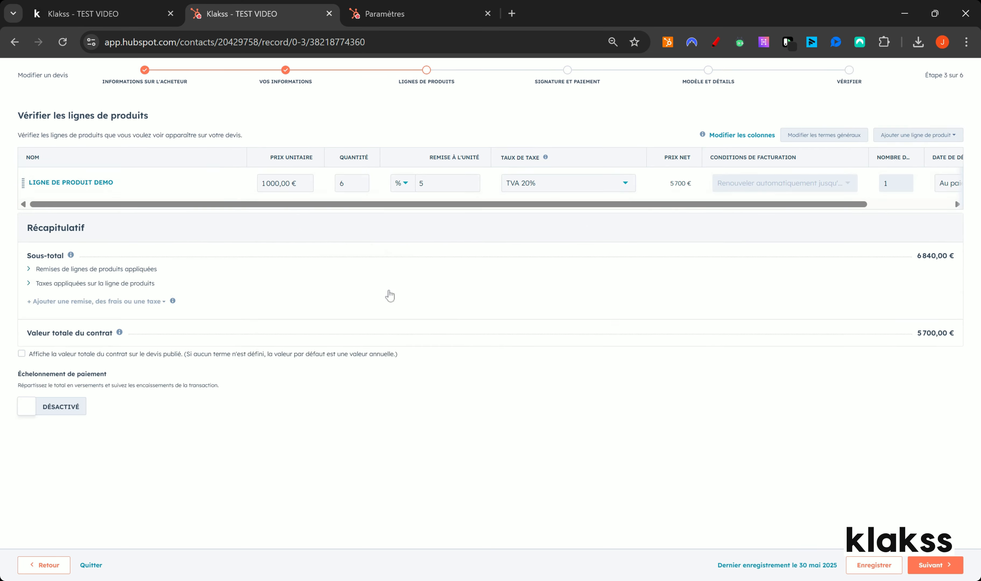
Step: Examine the options for adding a product line, the tax rate choices, and the applied discount and tax breakdowns
click(920, 136)
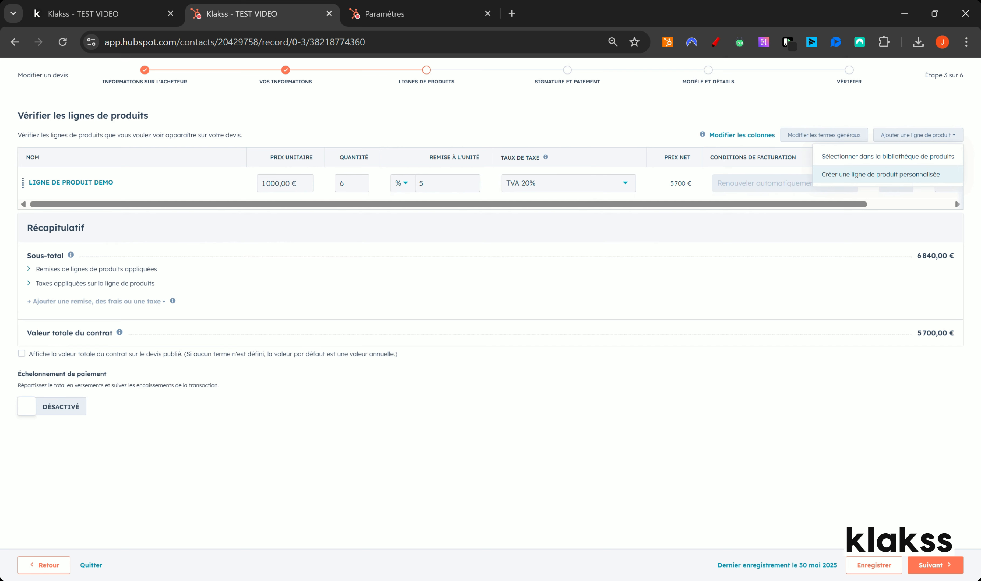
click(567, 127)
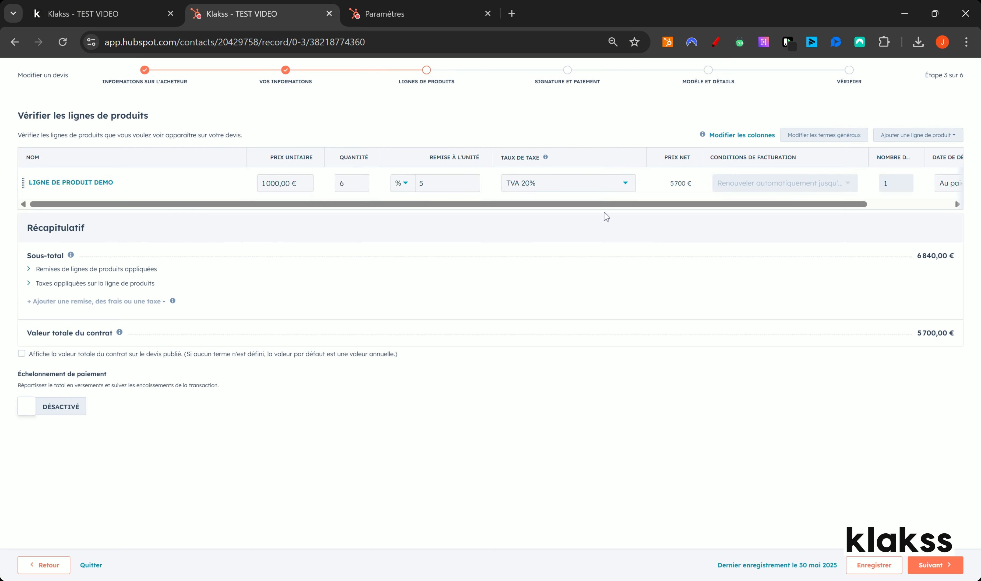
click(550, 186)
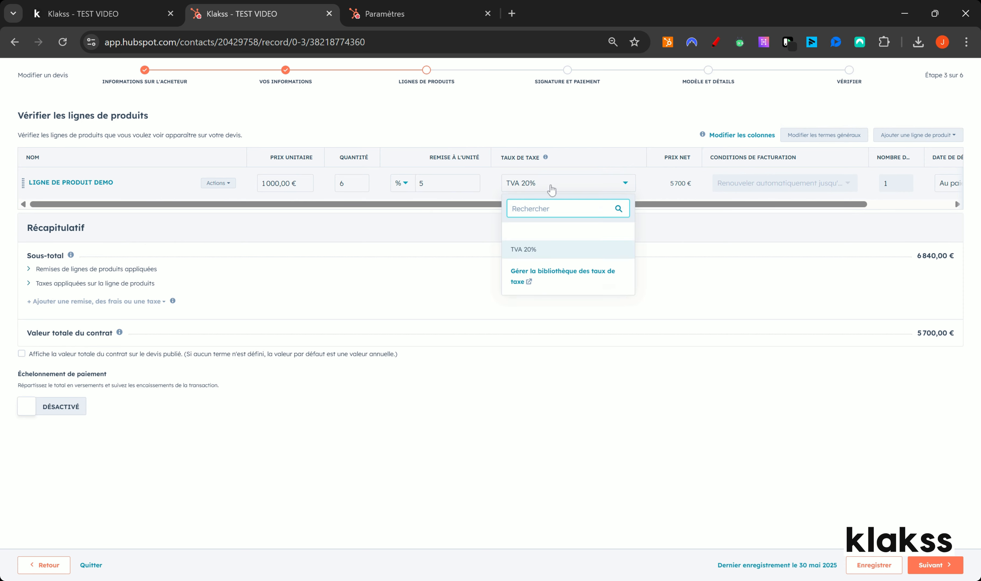
click(549, 187)
click(41, 284)
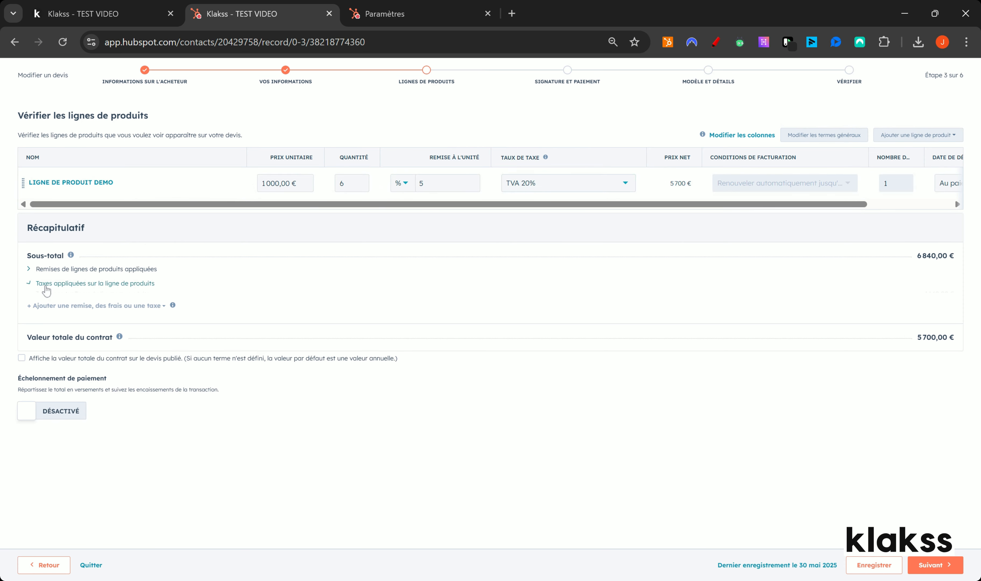
click(82, 270)
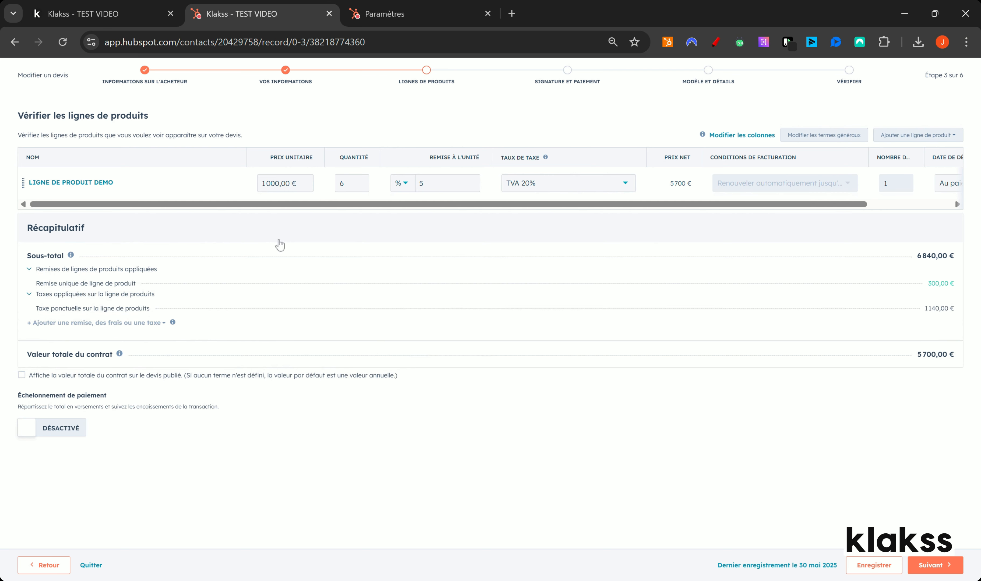
Step: Clear the tax rate on LIGNE DE PRODUIT DEMO and set it back to TVA 20%
click(546, 183)
click(538, 233)
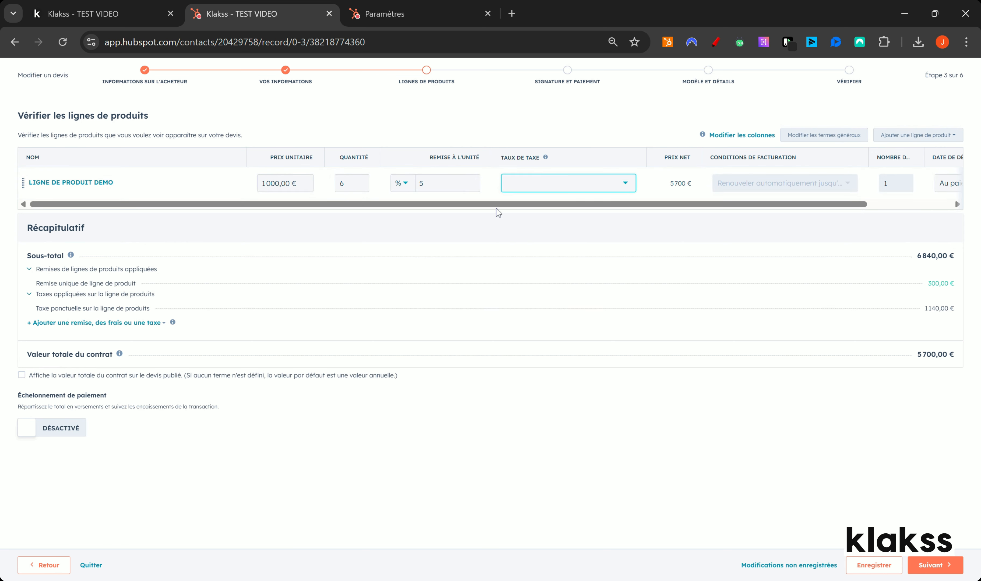
click(529, 188)
click(528, 227)
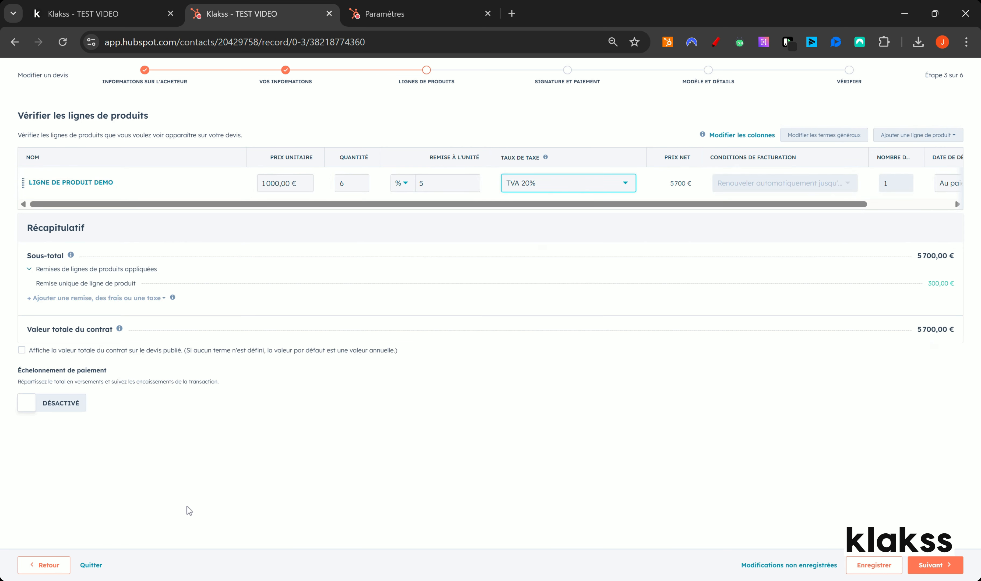
Step: Enable the payment schedule with its two default 50 % instalments and advance to the signature and payment stage
click(41, 418)
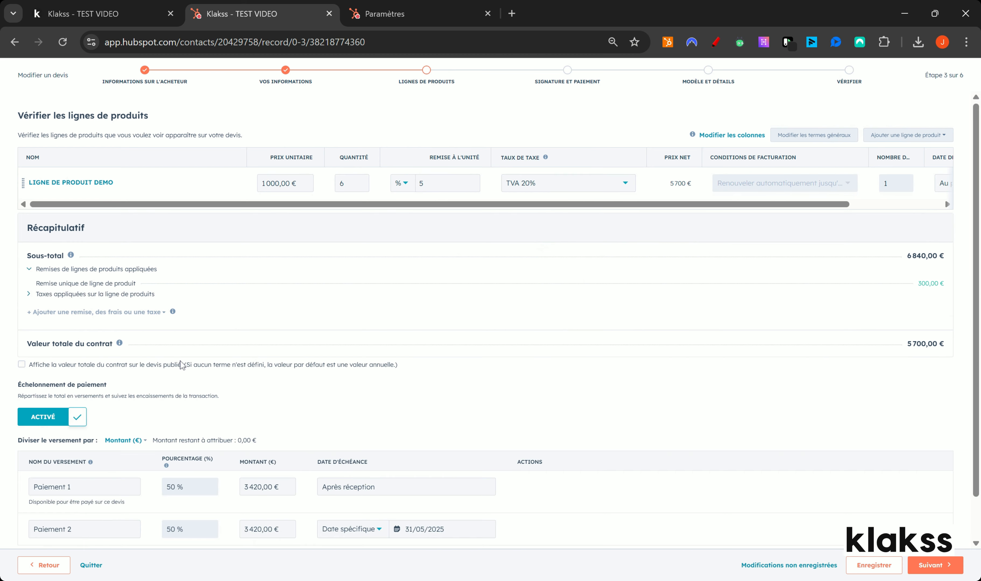
scroll(172, 461, down, 1)
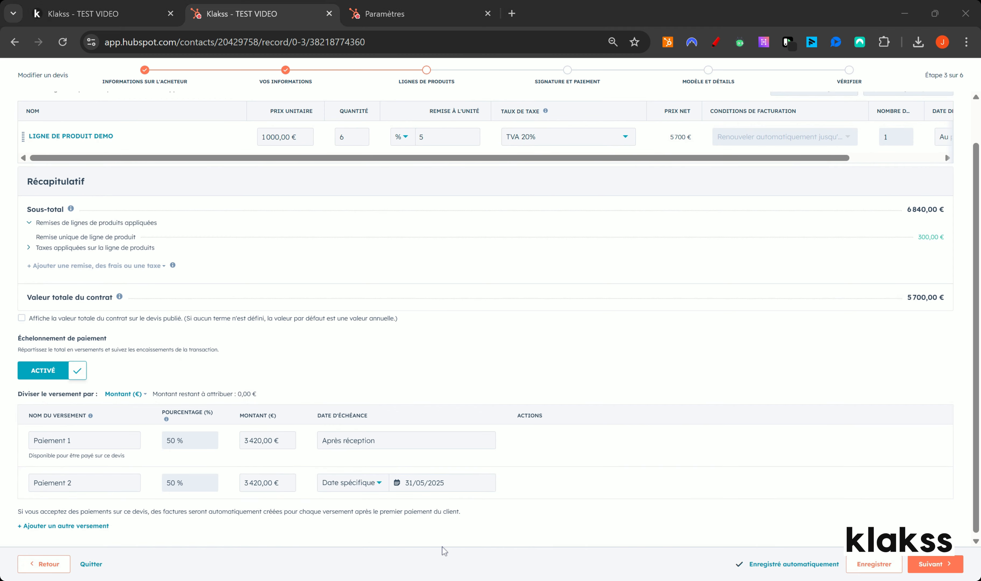
click(945, 572)
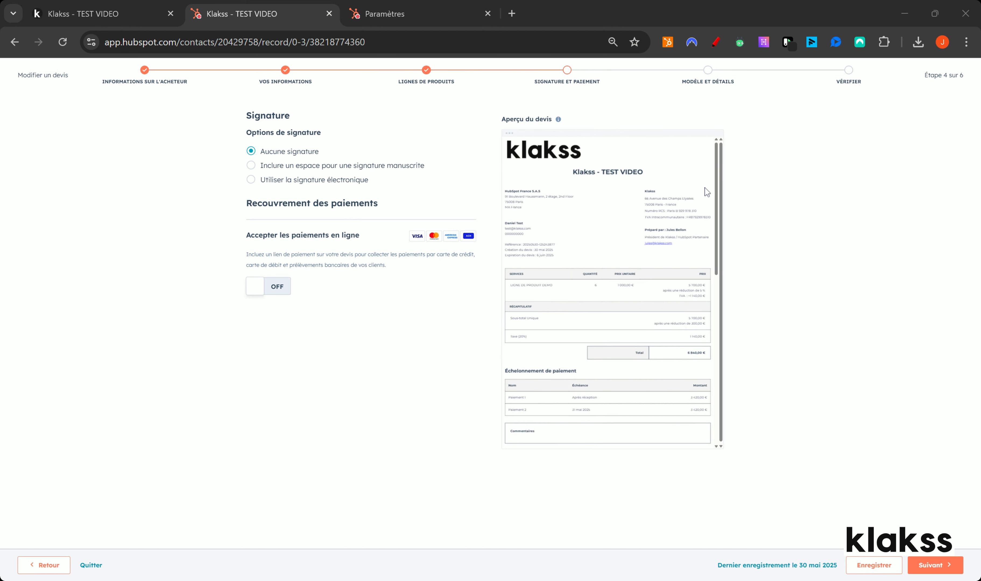
Step: Set the quote to use an electronic signature, require the buyer contact's signature, and advance to the template and details stage
drag(720, 195, 723, 268)
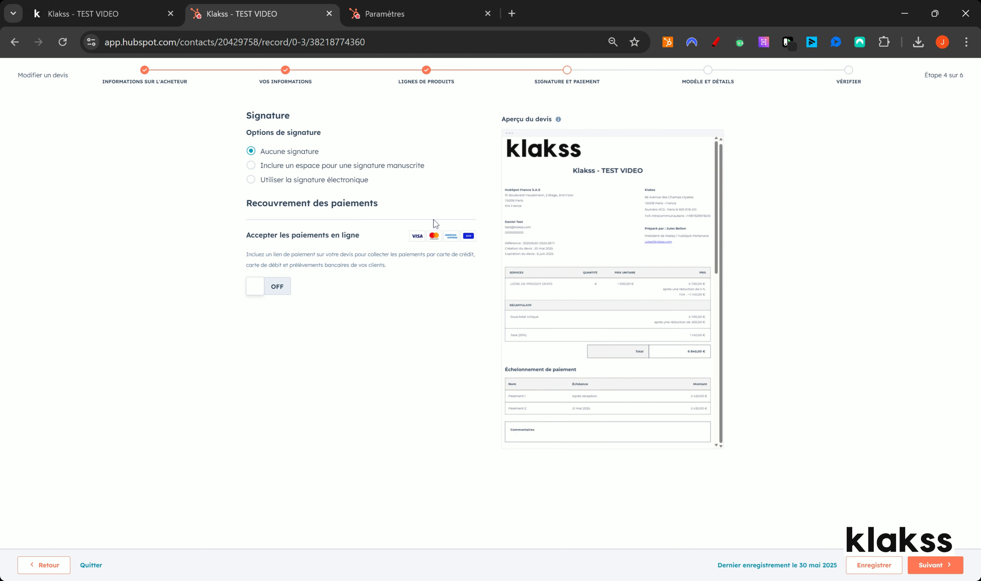
click(263, 184)
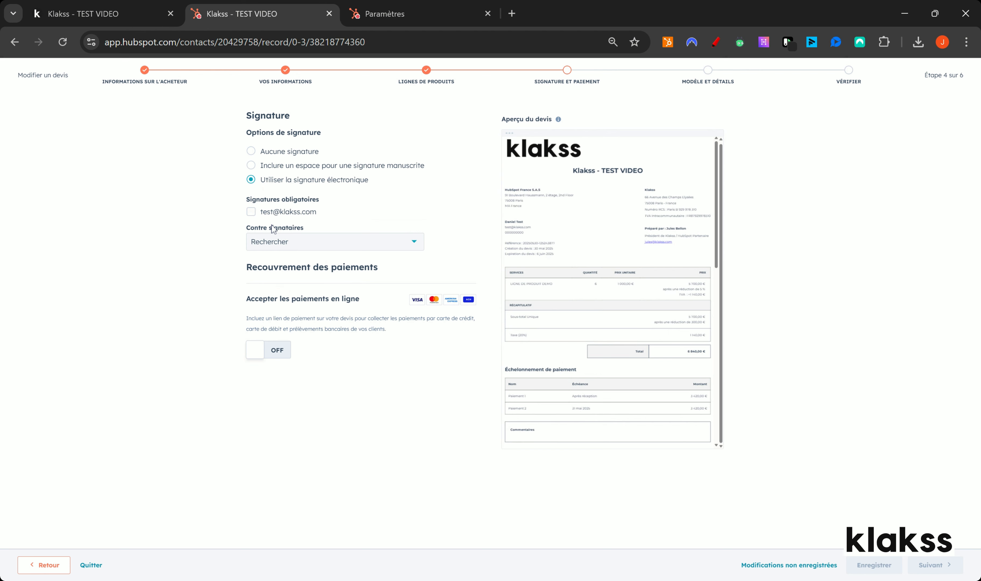
click(251, 213)
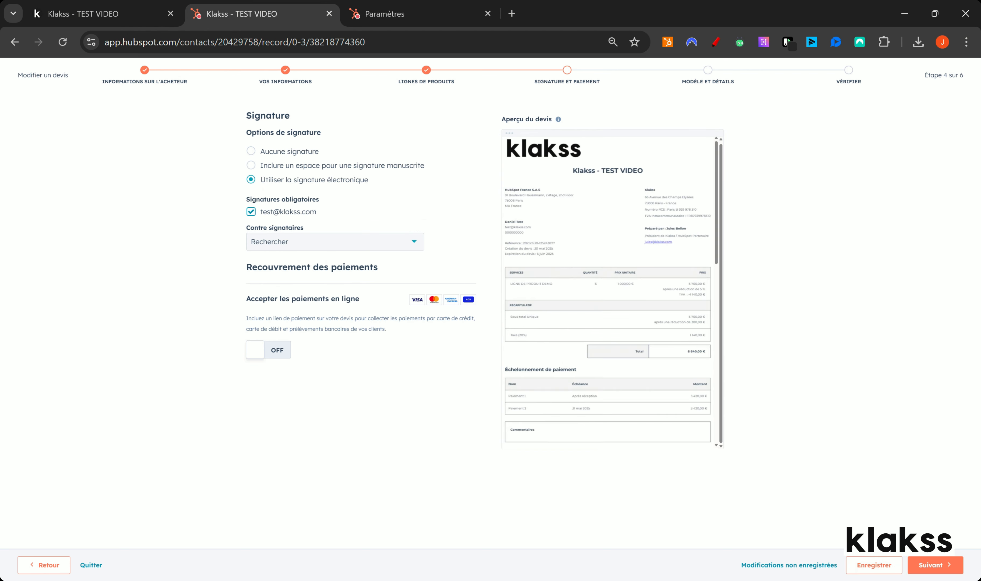
drag(263, 227, 286, 227)
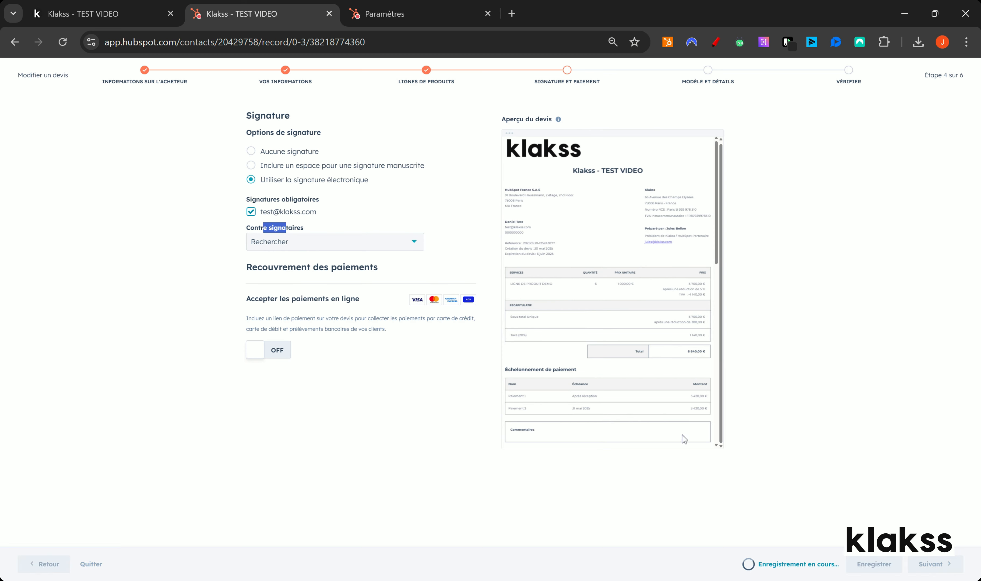
click(932, 564)
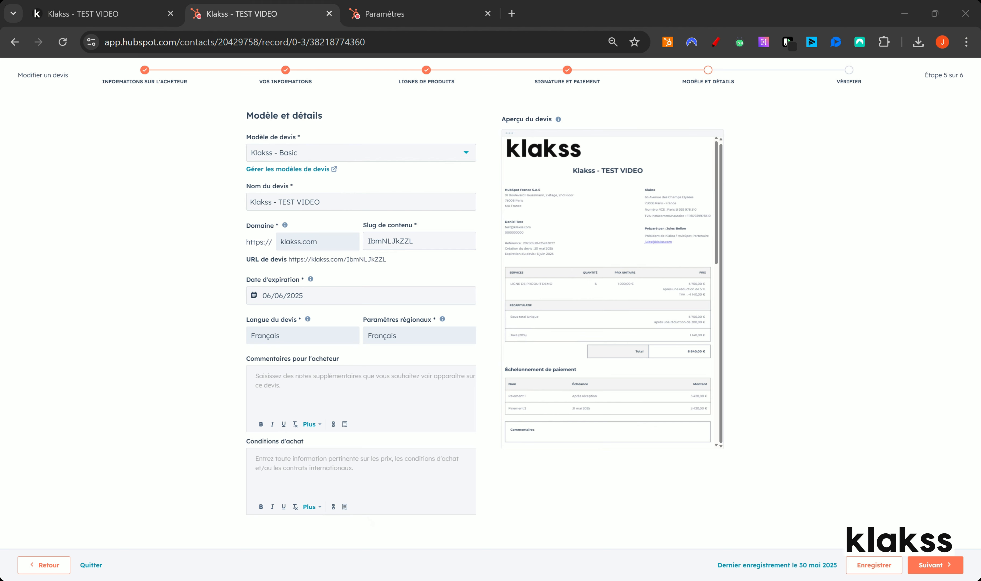
Step: Apply the TEST VIDEO quote template and rename the quote as Klakss - devis xyz
click(421, 153)
click(285, 218)
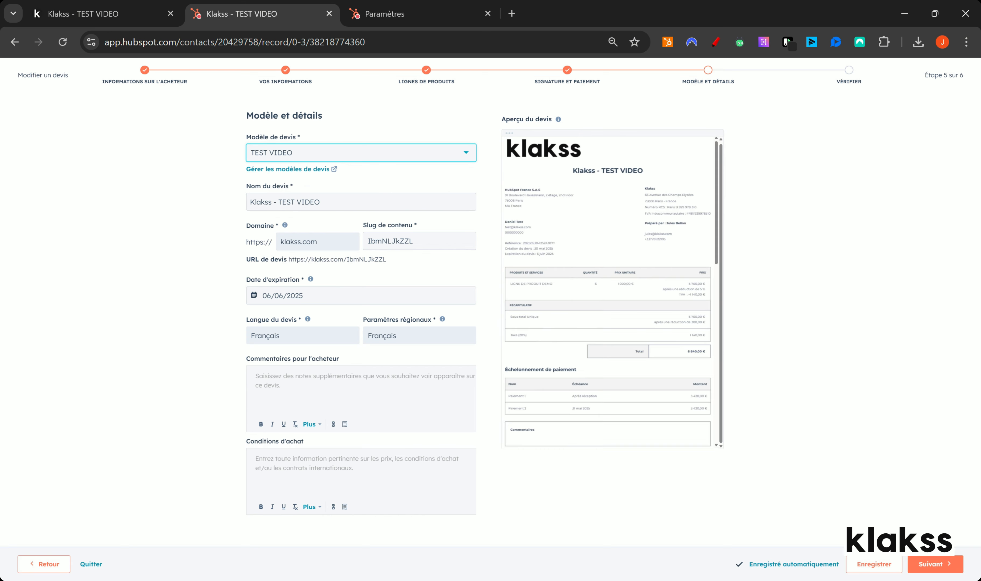
drag(354, 202, 278, 202)
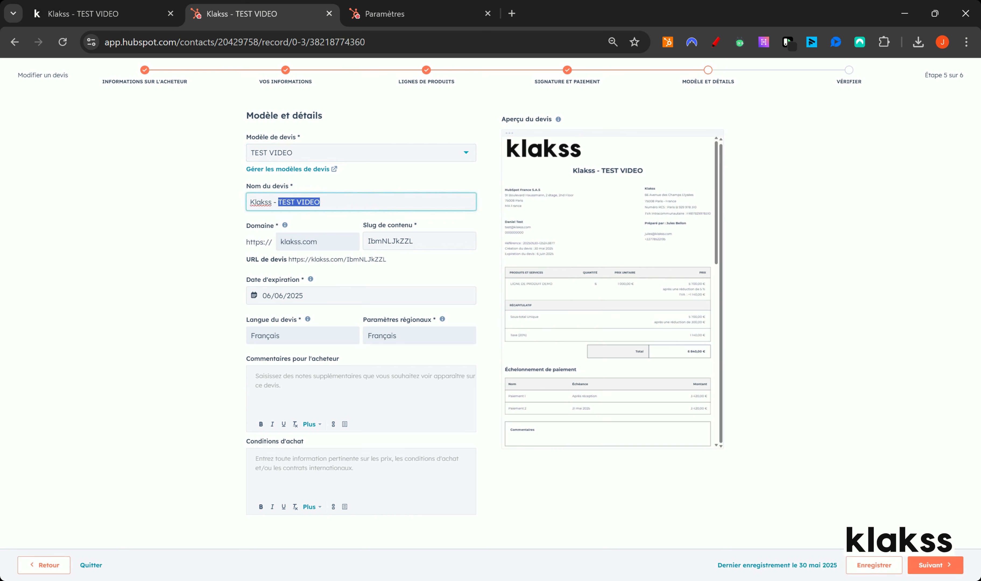
text(devis)
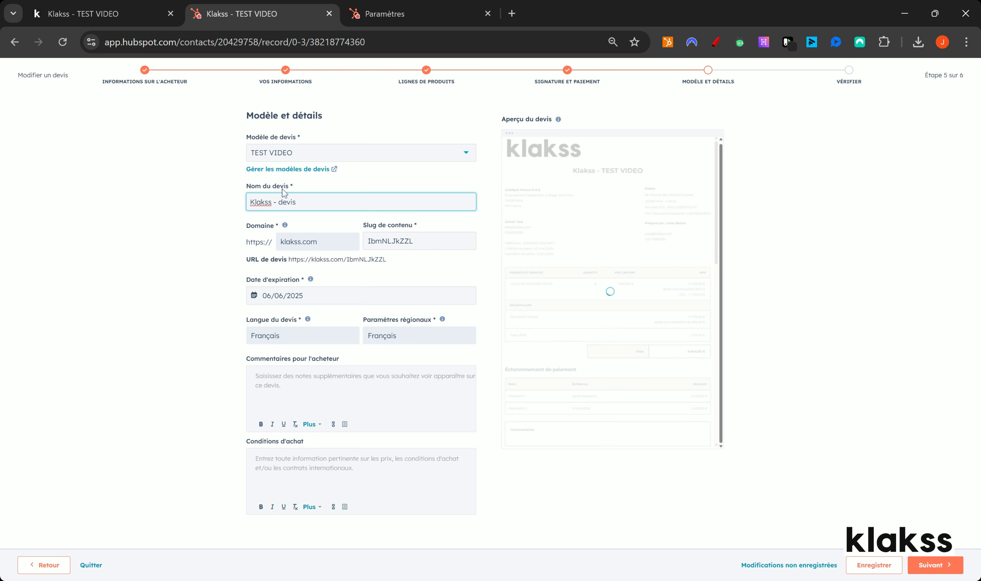
text( xyz)
drag(584, 170, 631, 171)
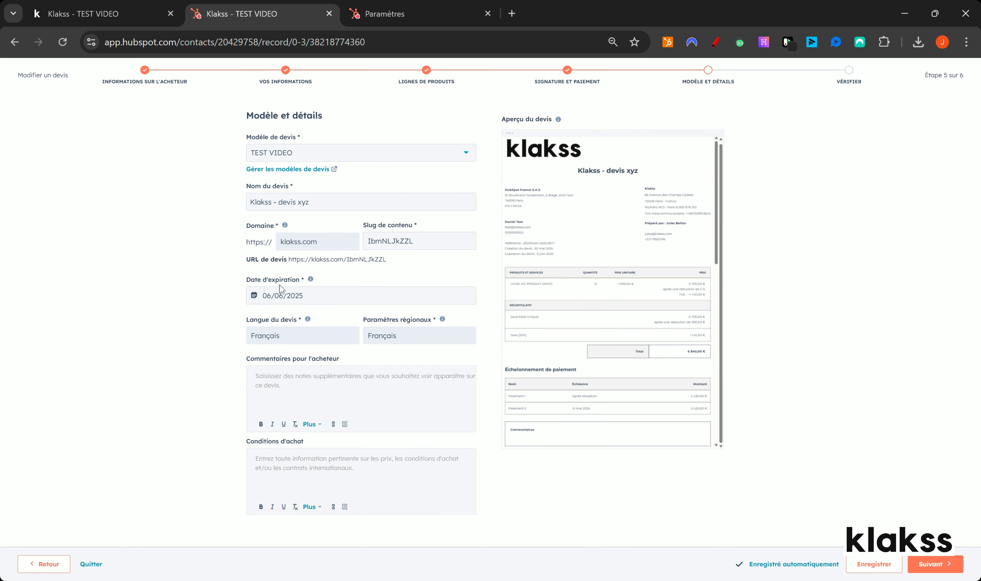
Step: Enter the sample text "ui ef apahr parh fpa haêofh aofn a^rof na^fn a^r f" as buyer comments and check it in the preview
click(288, 385)
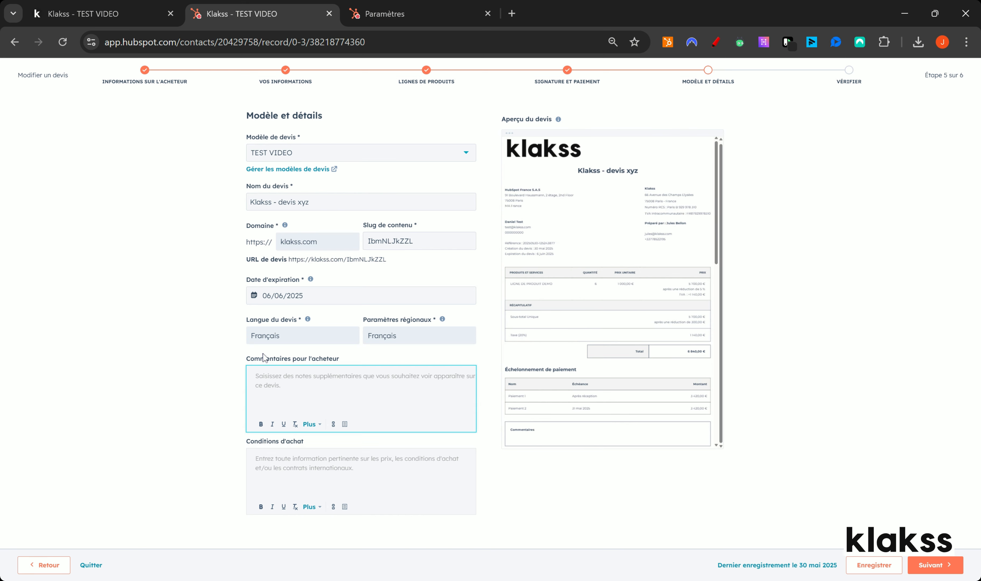
text(ui ef apahr parh fpa haêofh aofn )
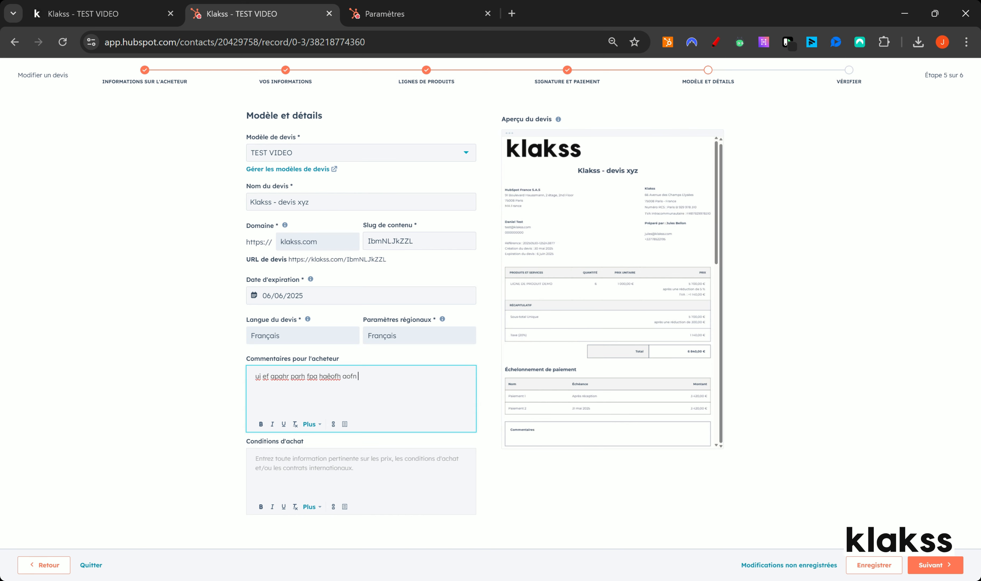
text(a^rof na^fn a^r f)
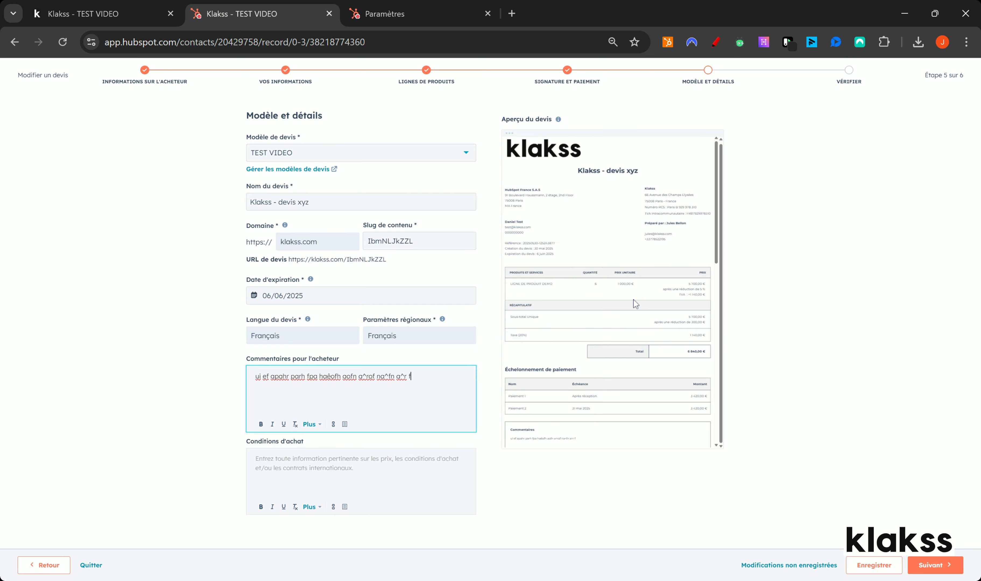
scroll(634, 303, down, 3)
drag(529, 239, 556, 238)
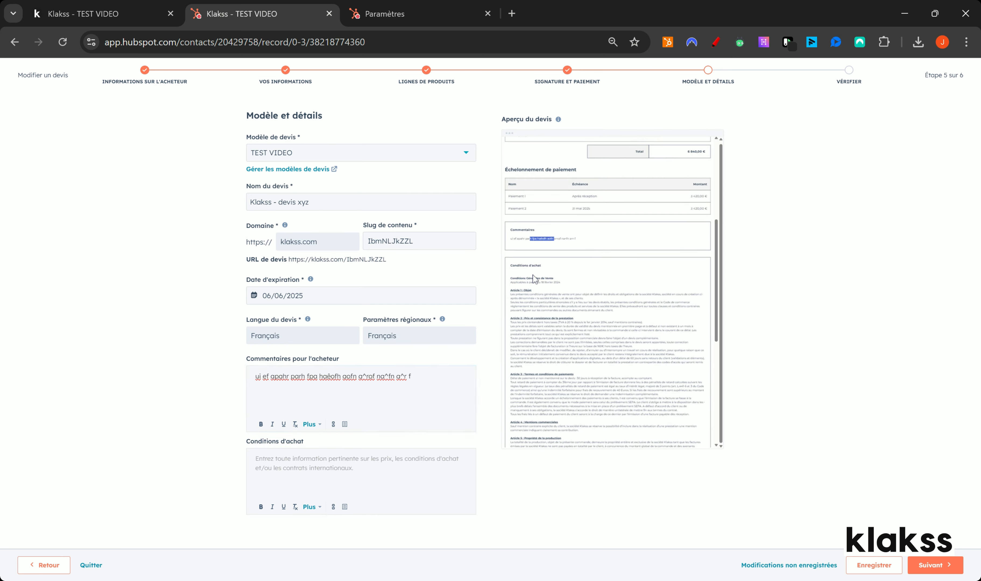
Step: Insert the saved snippet listing the information to confirm below the buyer comment text, and check it in the quote preview
click(441, 393)
key(Return)
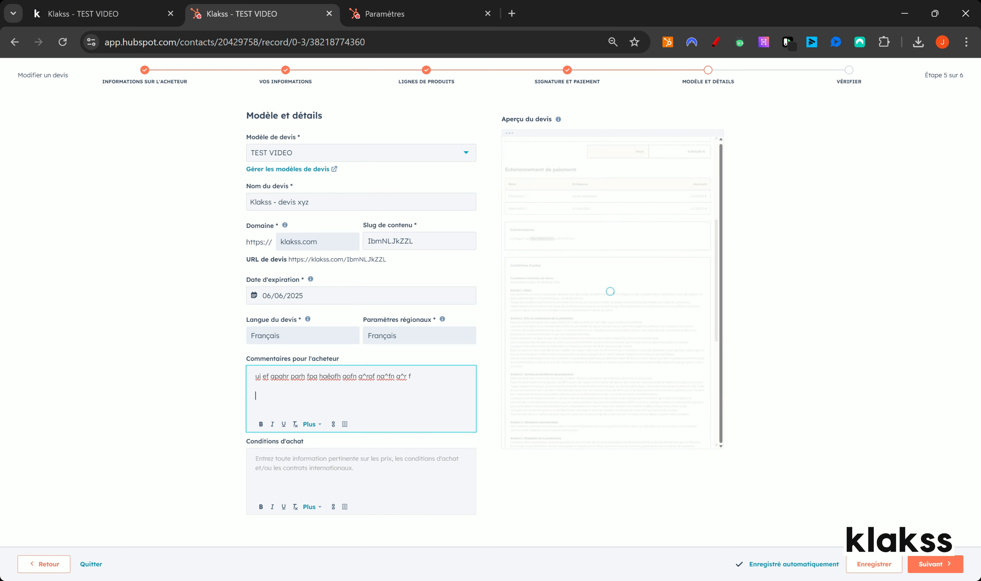
click(345, 424)
drag(437, 507, 437, 535)
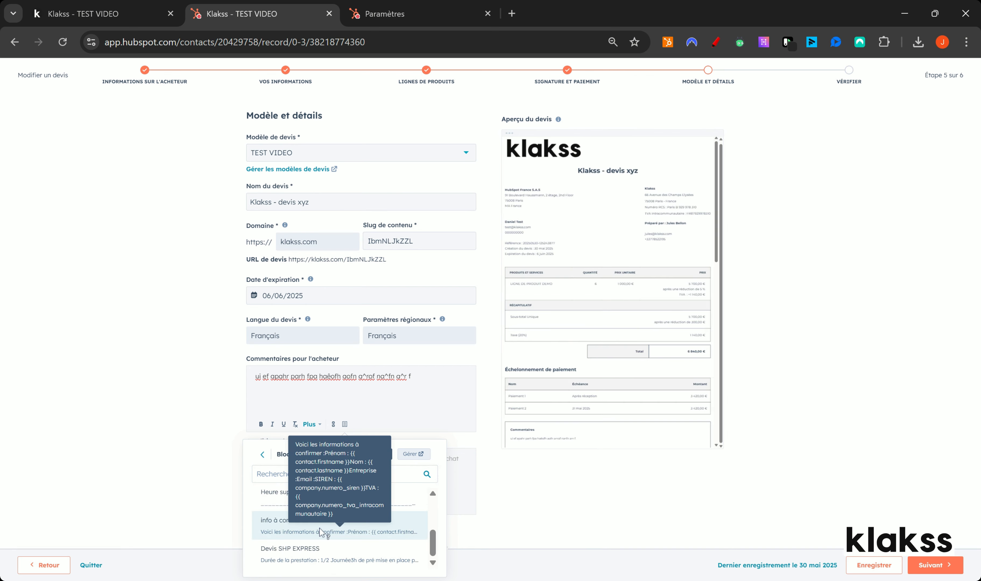
click(345, 528)
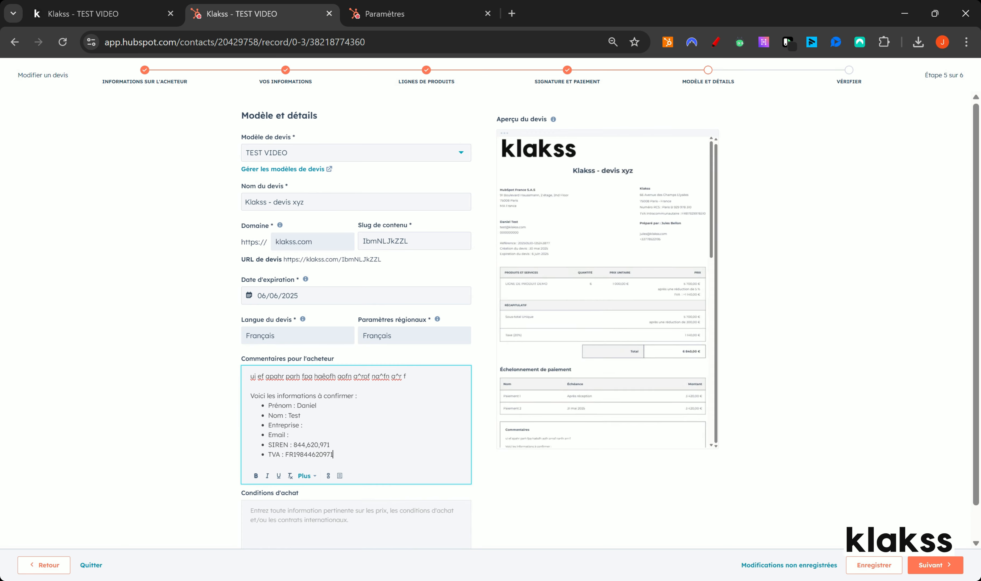
scroll(540, 337, down, 5)
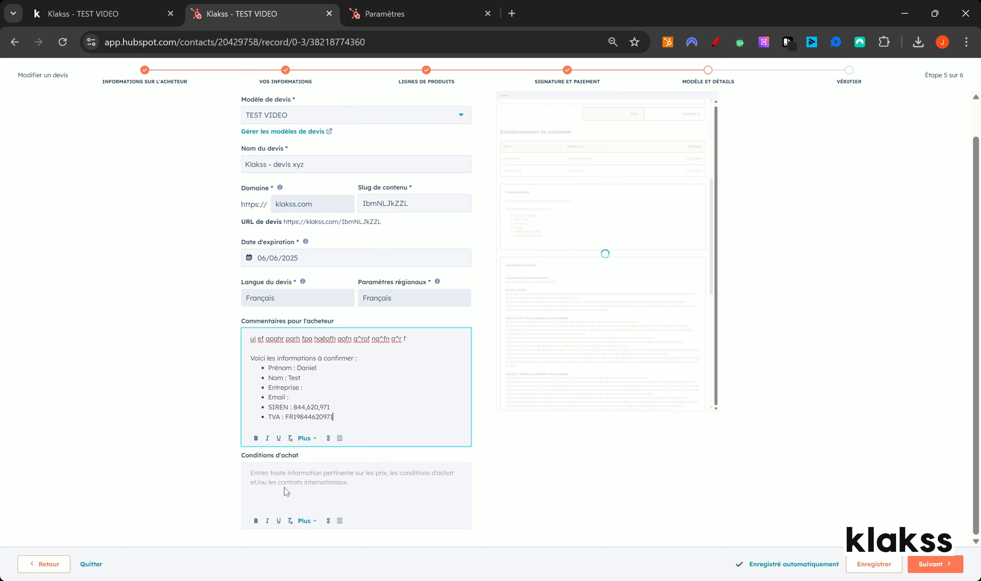
drag(711, 175, 721, 268)
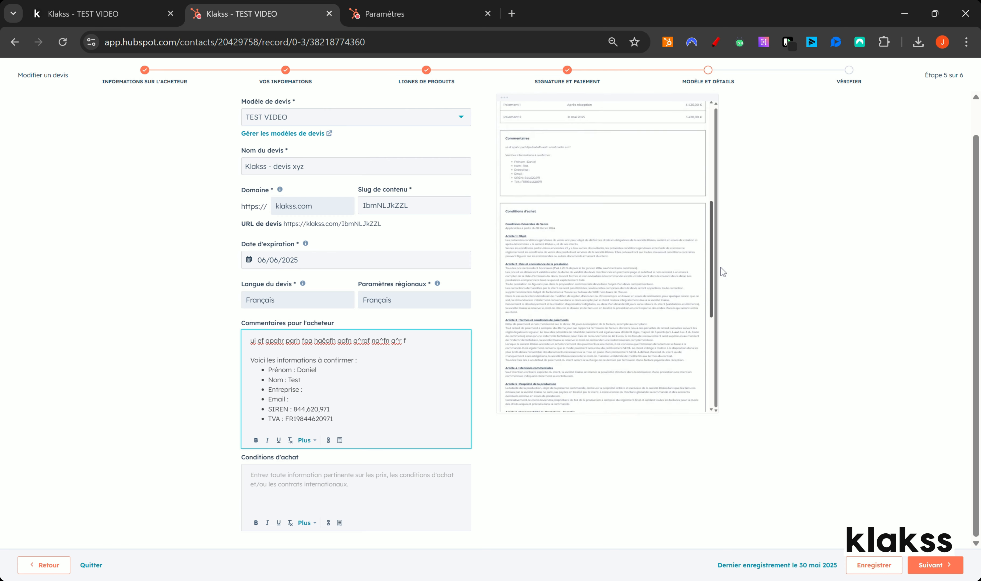
Step: Enter "uhrf pof o a^rofn azofn a fazf azfn a zaz^hazf an azf n" as purchase conditions and advance to the review stage
click(266, 482)
text(uhrf pof o a^rofn azofn a fazf azfn a zaz^hazf an azf n)
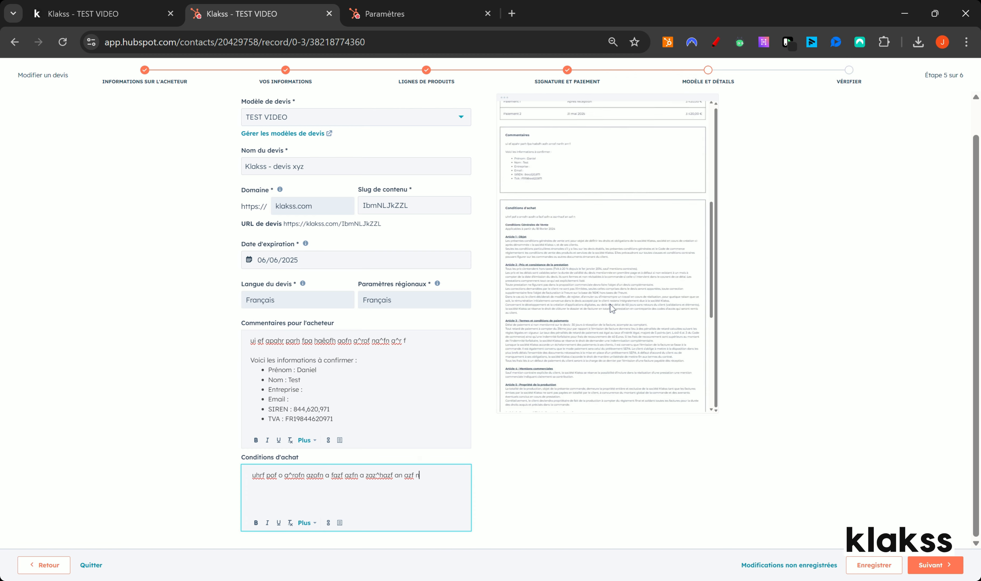
click(570, 207)
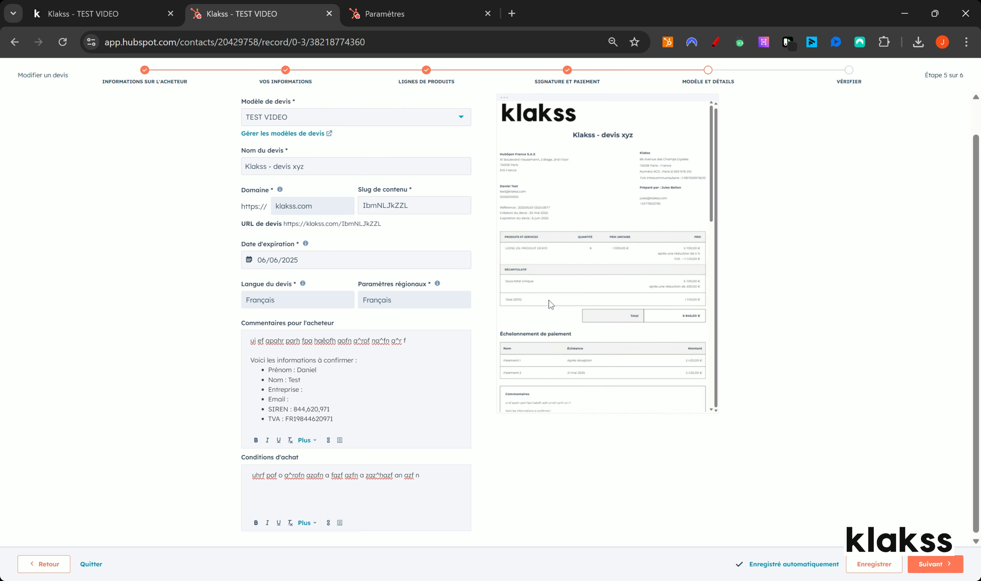
click(932, 565)
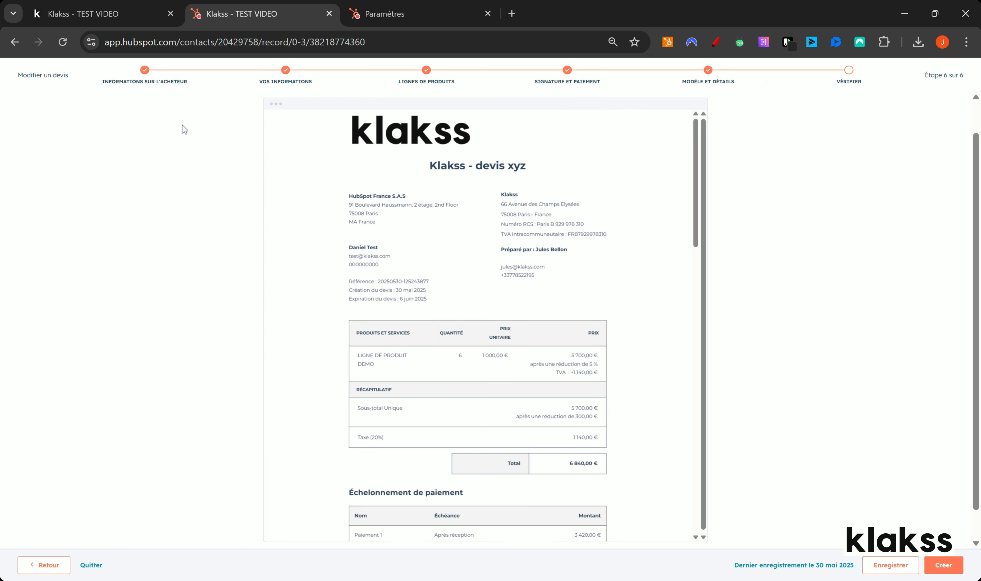
Step: Review the unit price, discounted line price and total in the full quote preview
drag(697, 180, 697, 212)
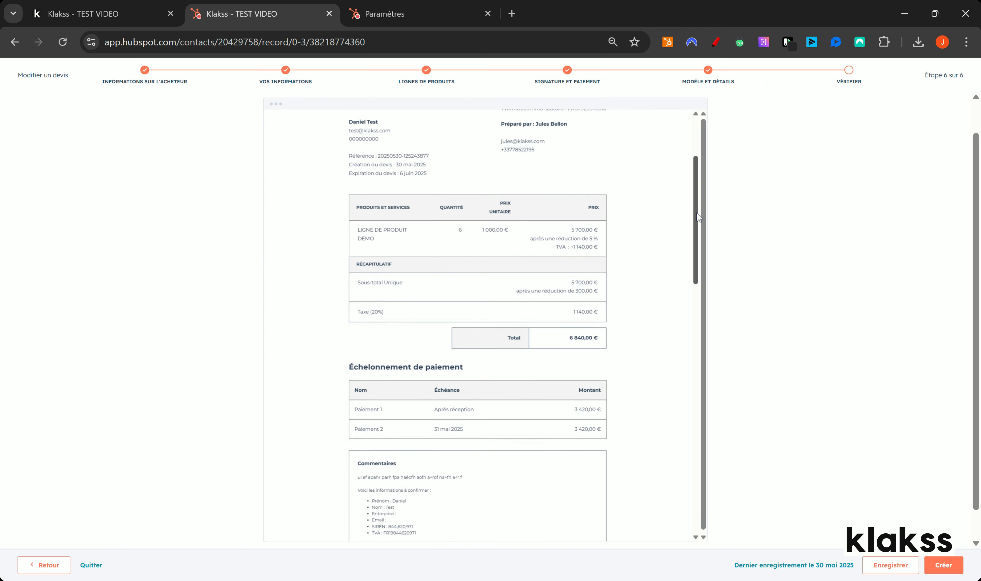
drag(489, 230, 500, 230)
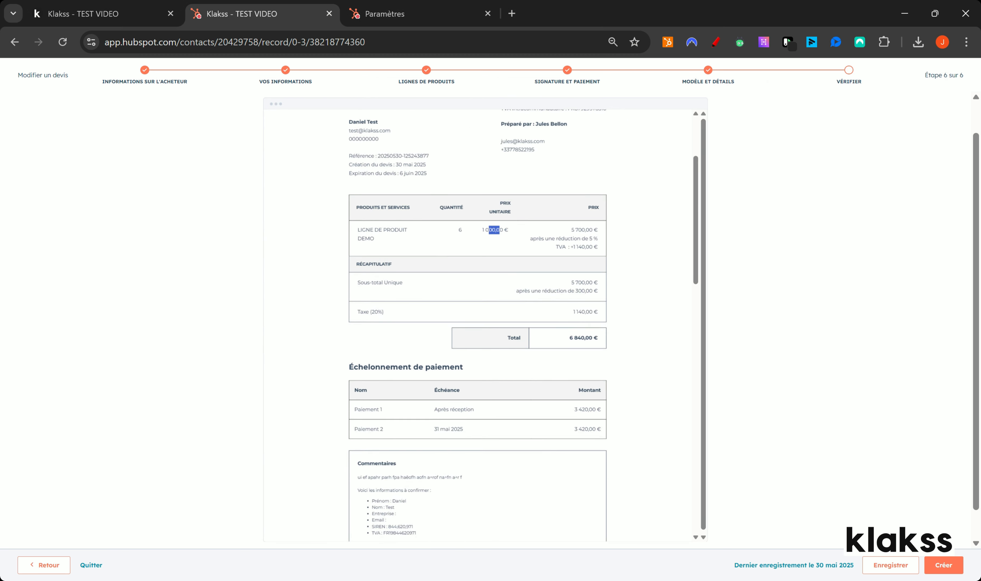
drag(571, 230, 637, 255)
drag(570, 337, 585, 338)
scroll(584, 345, up, 2)
Step: Mark the summary section and product line price with red annotations, clear the drawings, and exit the annotation tool
click(716, 41)
mouse_move(363, 329)
mouse_down()
mouse_move(403, 323)
mouse_move(348, 393)
mouse_move(367, 393)
mouse_up()
drag(608, 303, 634, 304)
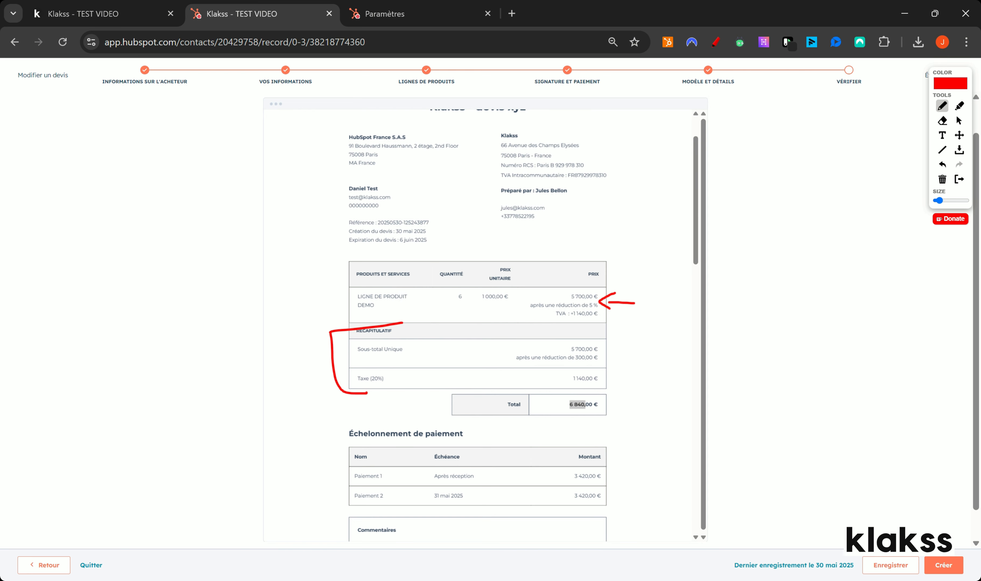
click(942, 181)
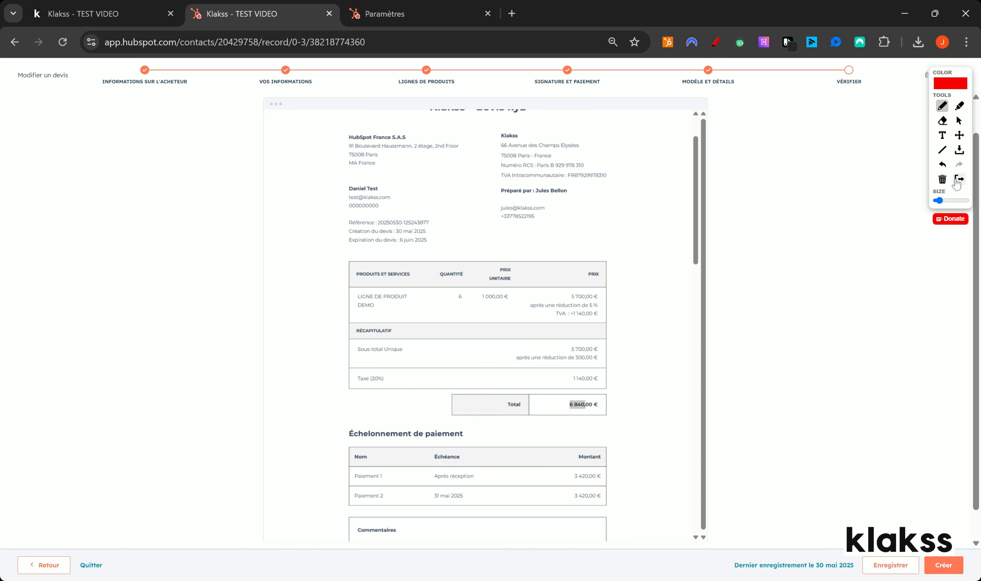
click(958, 181)
Step: Examine the payment schedule, buyer comments and purchase conditions in the quote preview
scroll(554, 330, down, 5)
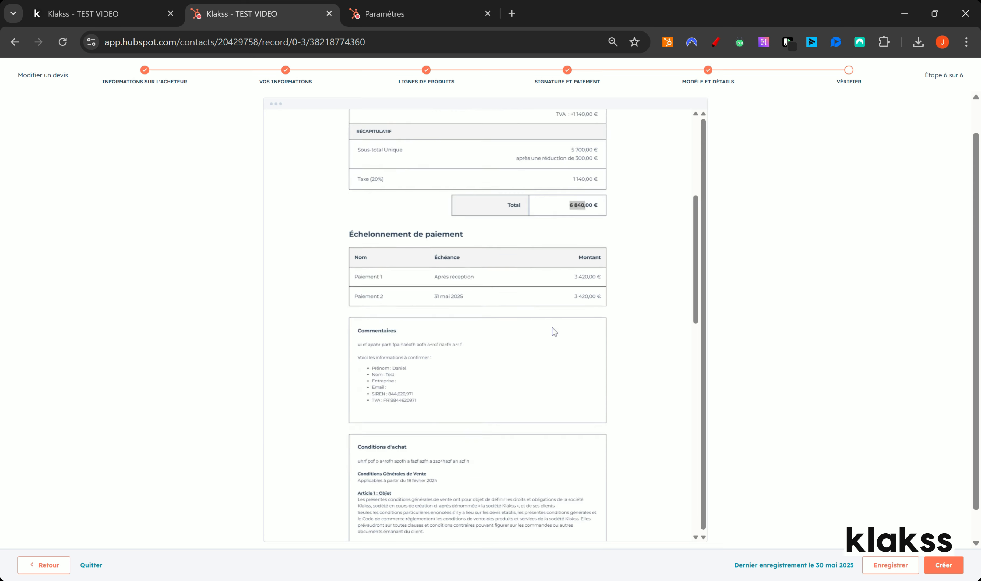
drag(424, 264, 448, 325)
drag(435, 414, 363, 356)
scroll(362, 354, down, 5)
drag(368, 260, 453, 264)
drag(396, 274, 426, 522)
scroll(588, 434, down, 3)
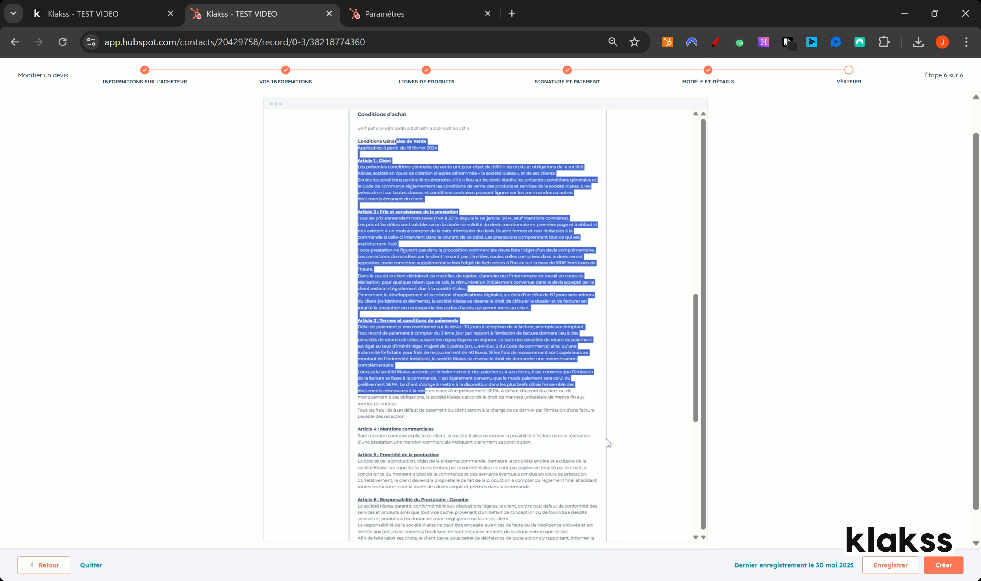
Step: Create the quote, close the sending dialog without emailing it, and reload the deal record
click(943, 566)
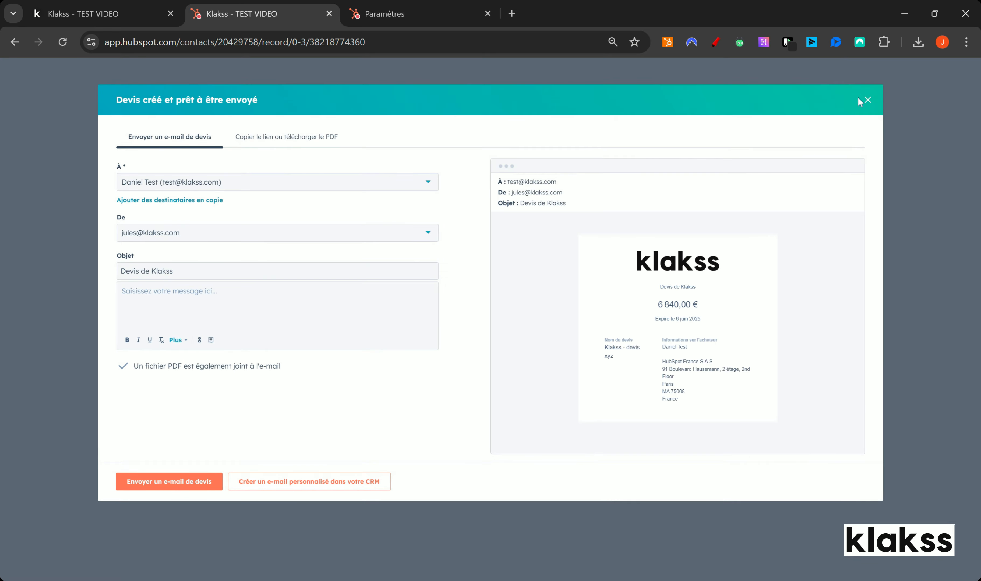
click(867, 100)
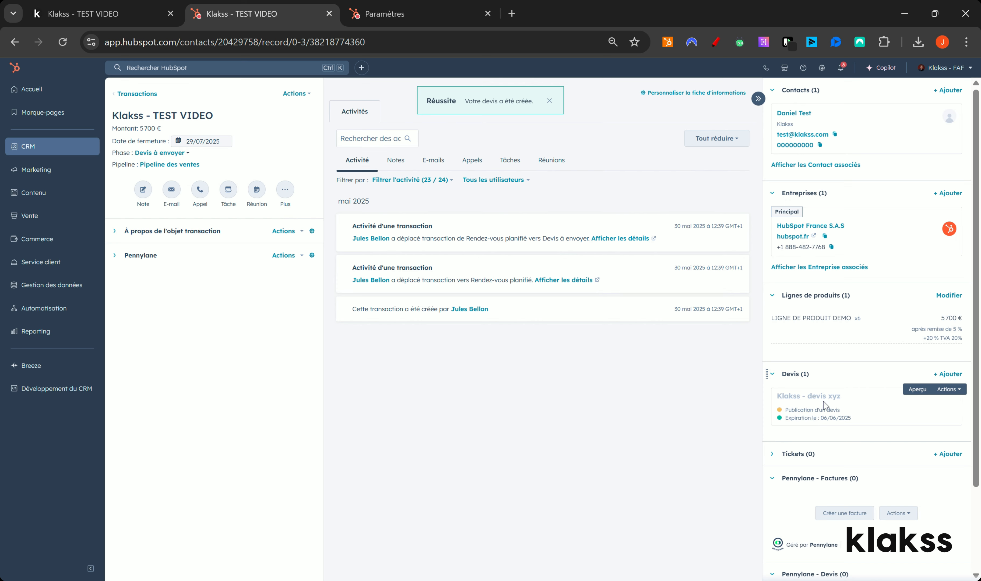
click(62, 41)
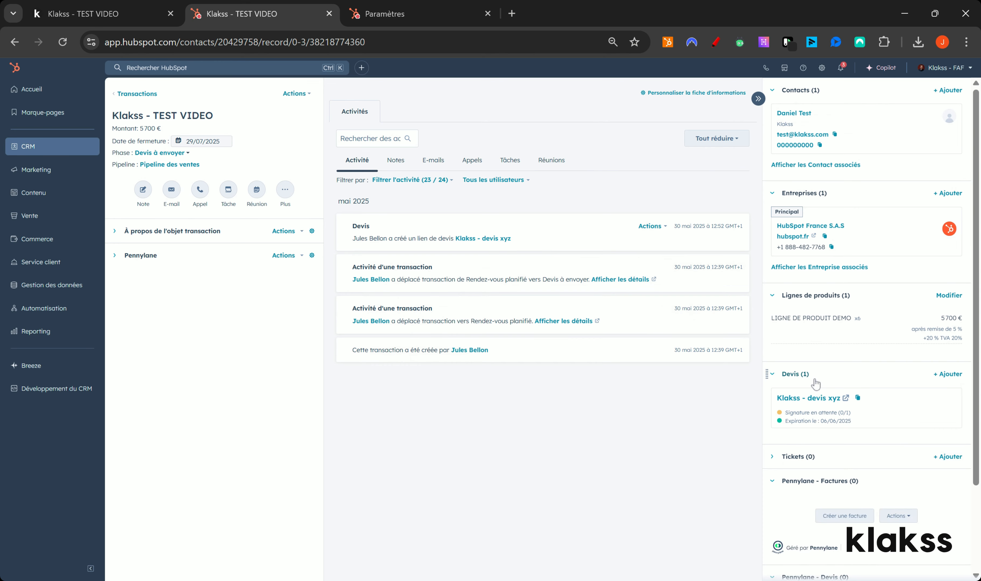
Step: Open the published Klakss - devis xyz quote from the deal and examine it down to the signature section
click(816, 398)
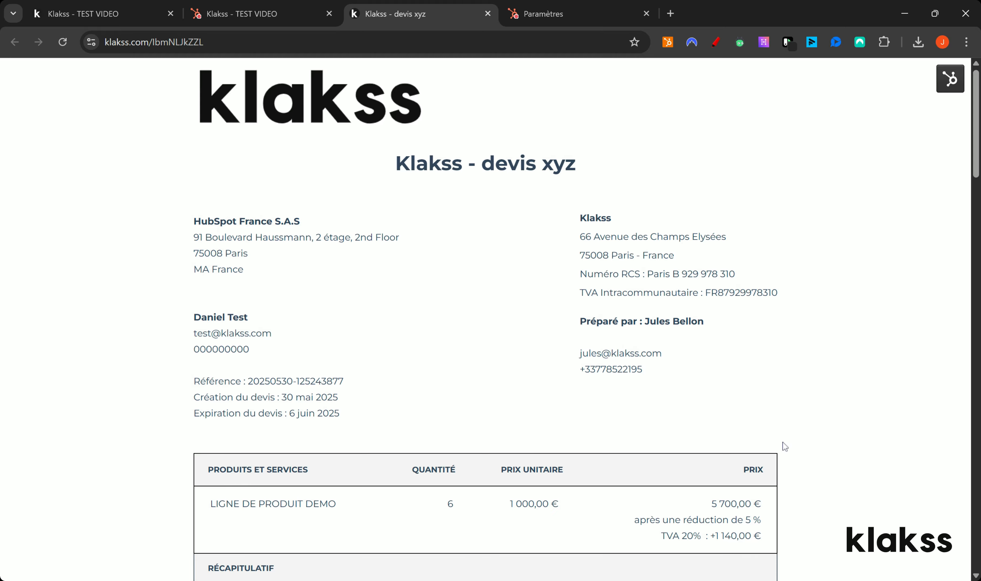
scroll(769, 398, down, 20)
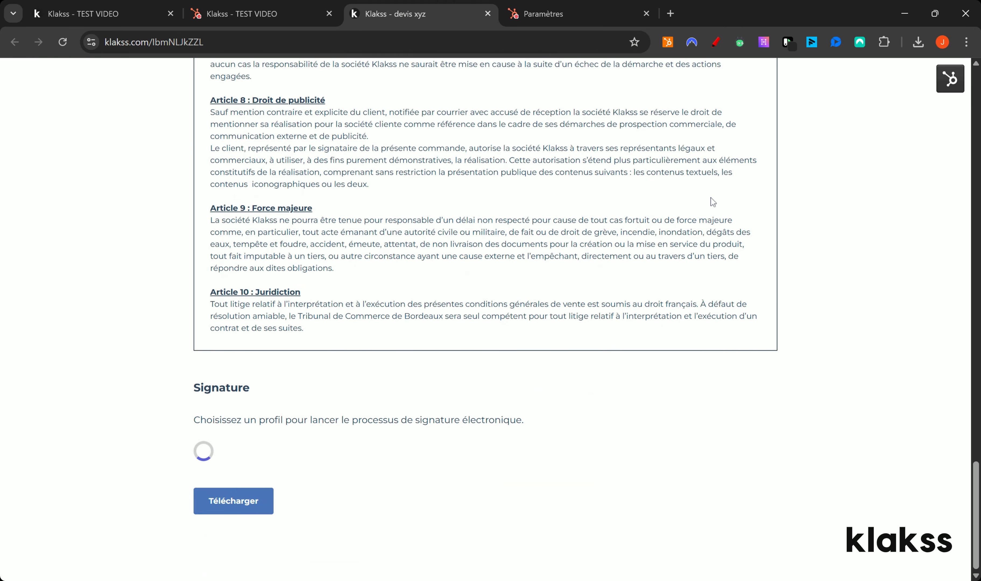
scroll(448, 367, up, 10)
scroll(453, 374, down, 10)
Step: Start a new e-mail from the Klakss - TEST VIDEO deal using the Envoie devis manuel template
click(243, 9)
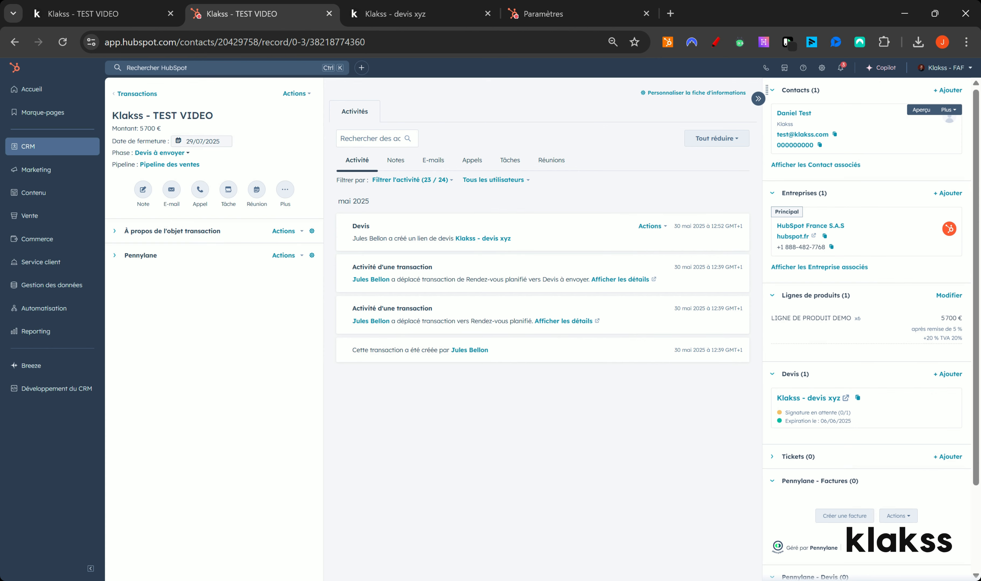
click(434, 164)
click(723, 186)
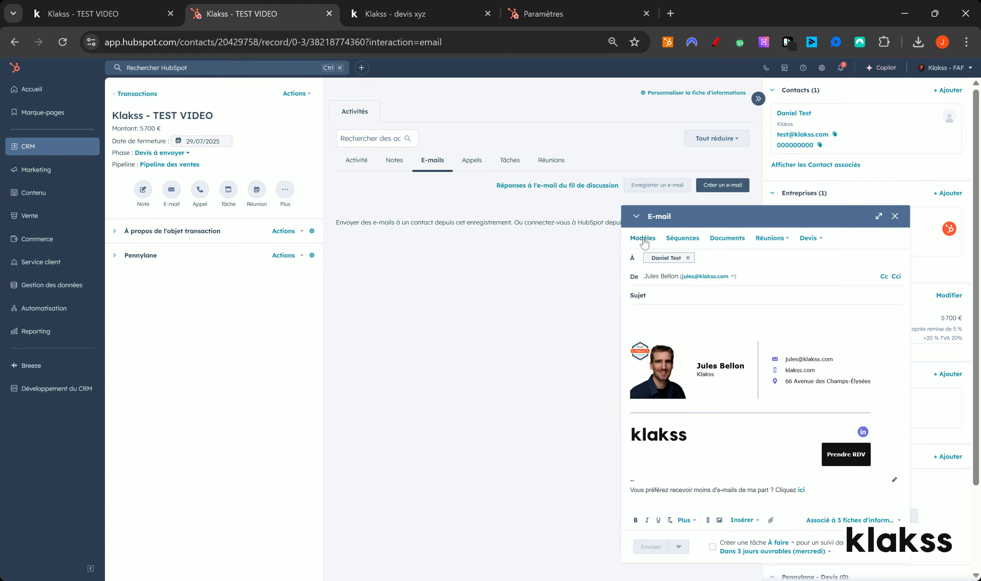
click(644, 238)
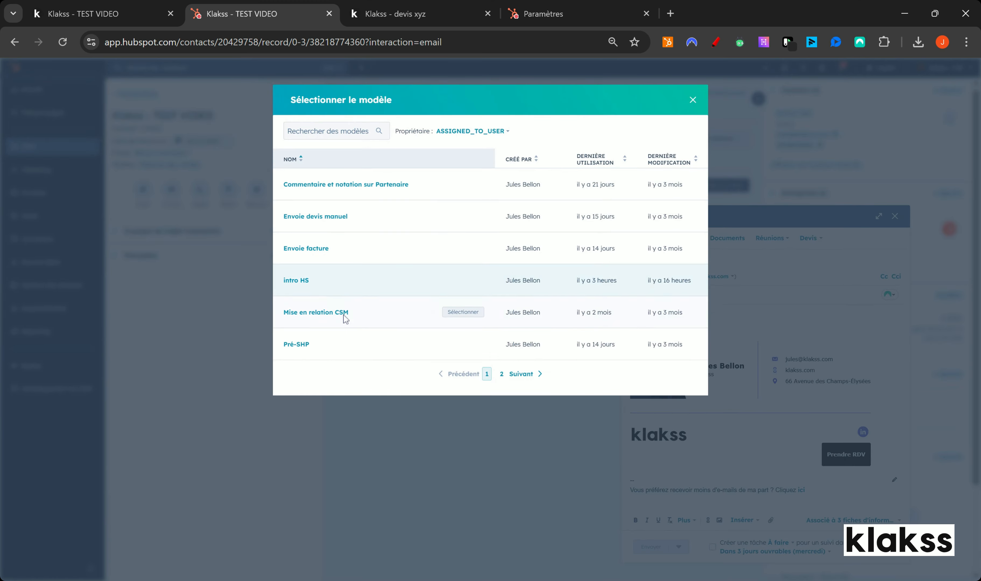
click(332, 223)
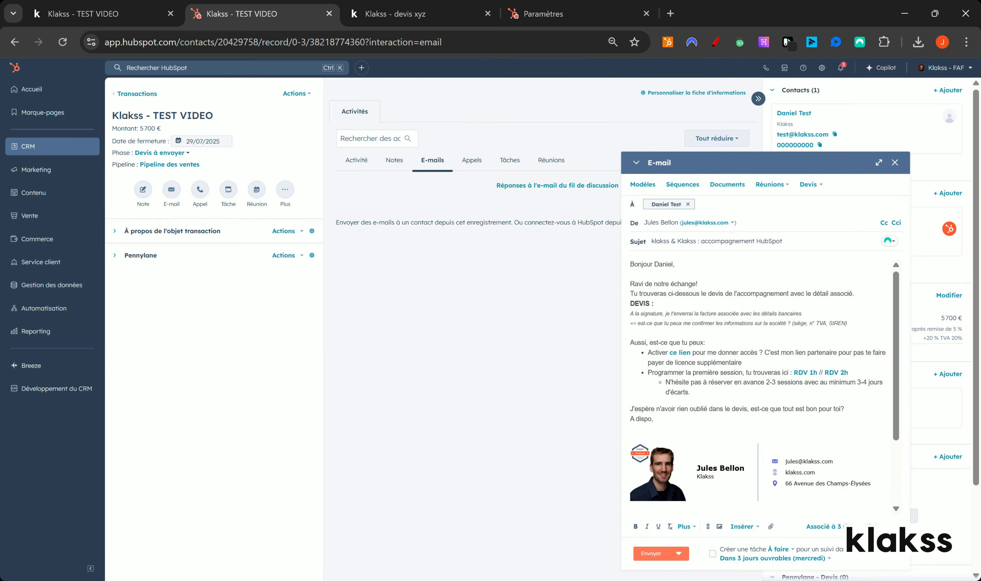
Step: Insert the Klakss - devis xyz quote link after "DEVIS :" in the e-mail body
click(654, 304)
click(811, 184)
click(806, 211)
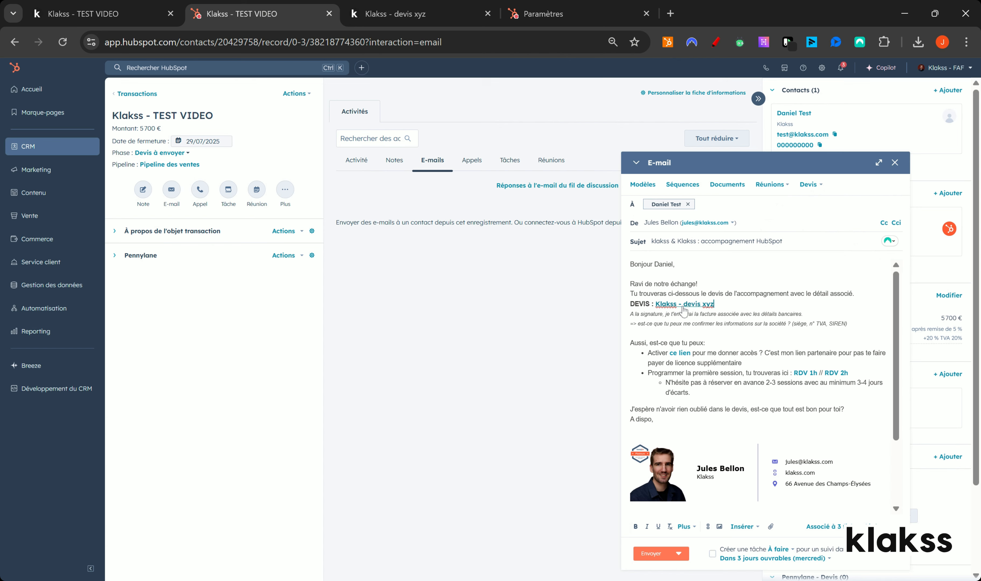
Step: Check the signature section of the published quote, and close the e-mail draft on the deal without sending it
click(435, 18)
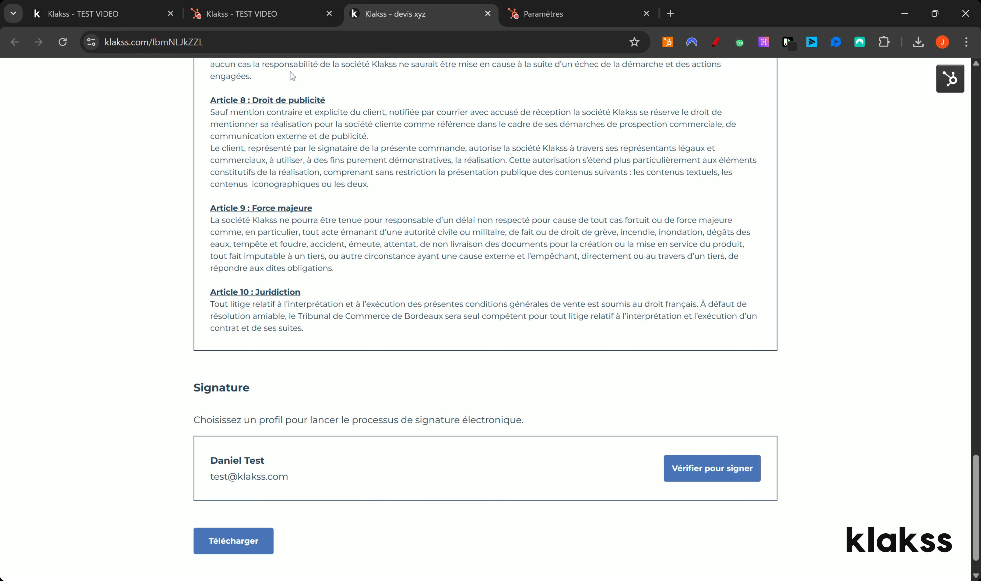
click(261, 20)
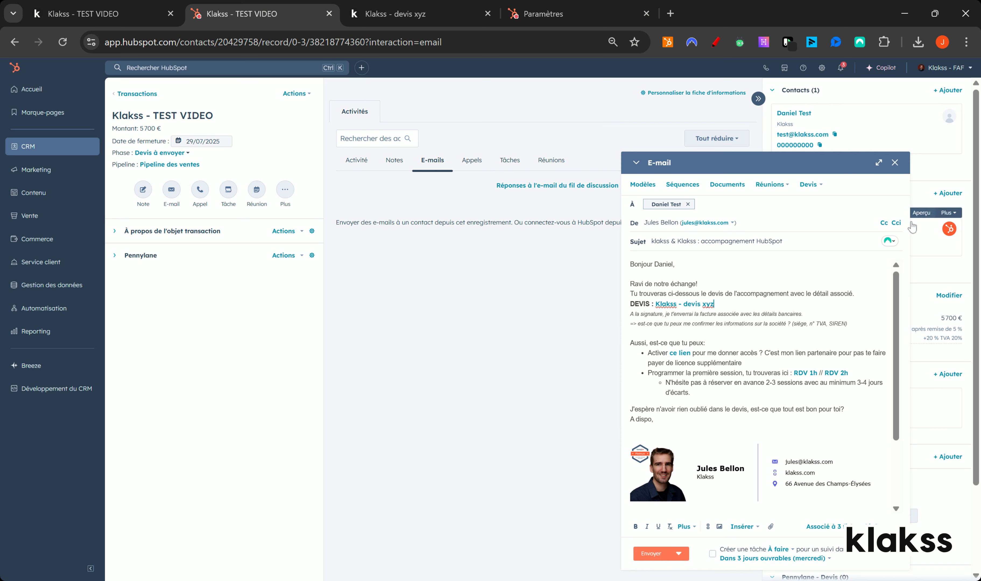
click(895, 162)
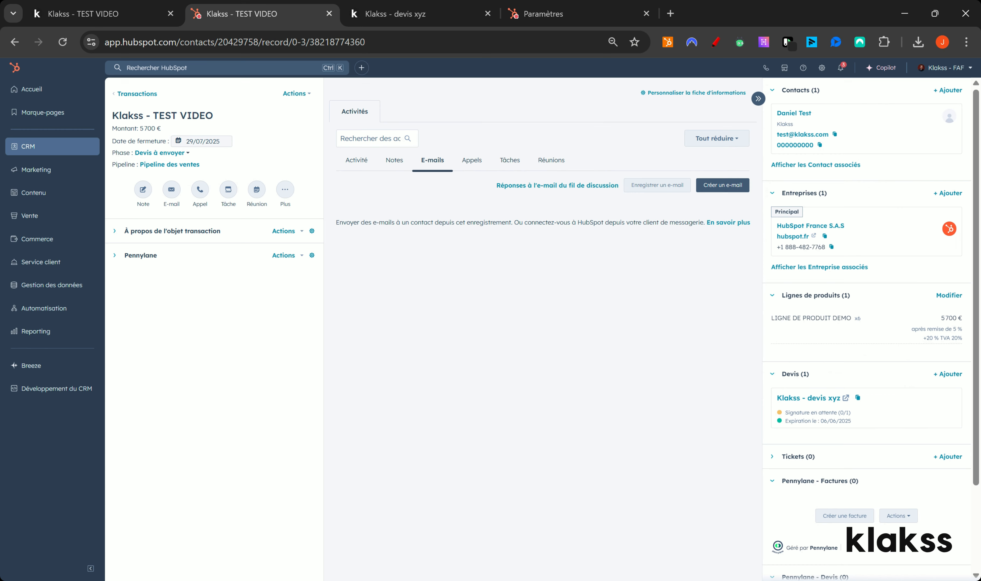
Step: Move the deal to the Prise de décision phase, with Positif as Sentiment and Sales Hub Pro under Hubs concernés, and save
click(171, 153)
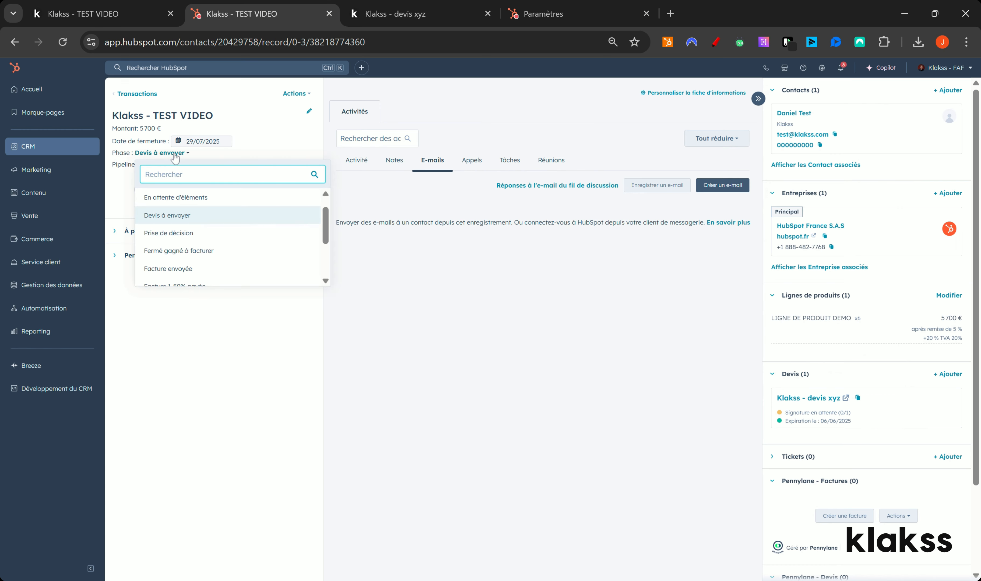
click(196, 230)
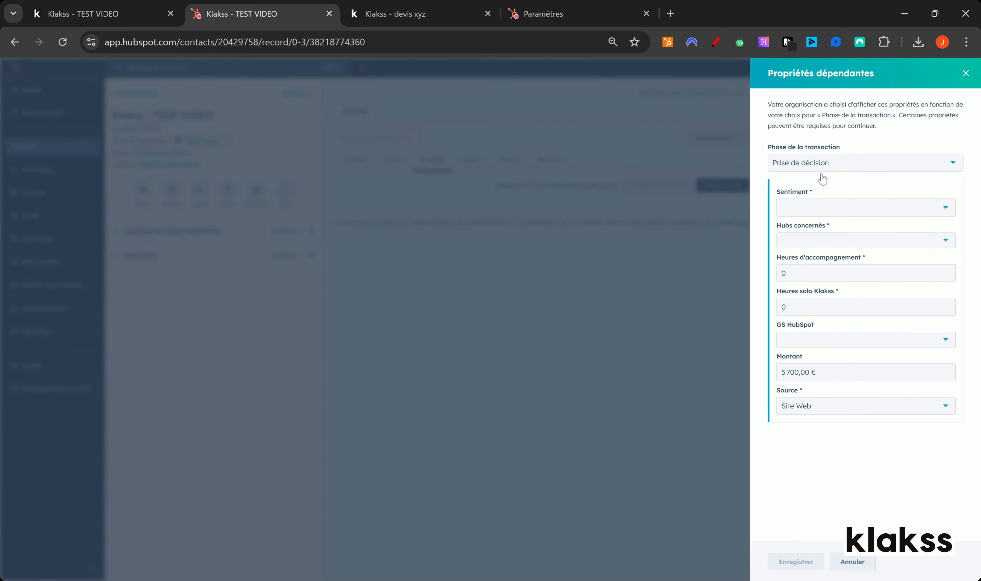
click(812, 206)
click(822, 251)
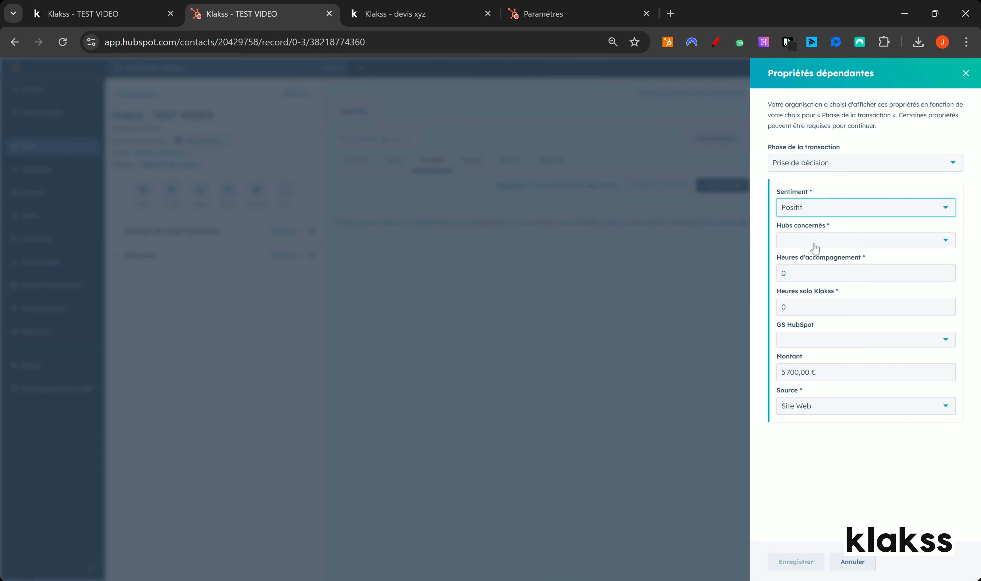
click(814, 247)
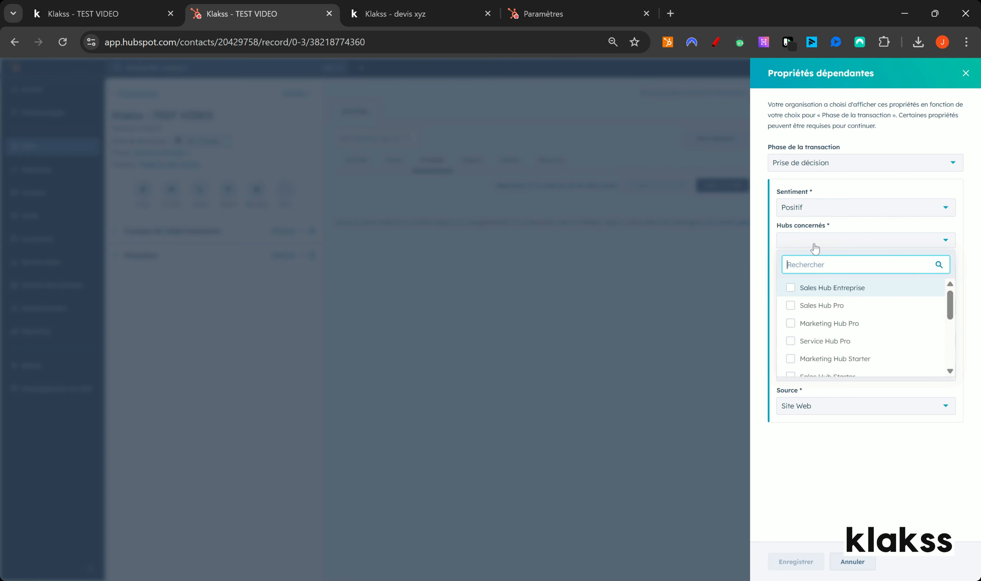
click(826, 307)
click(842, 458)
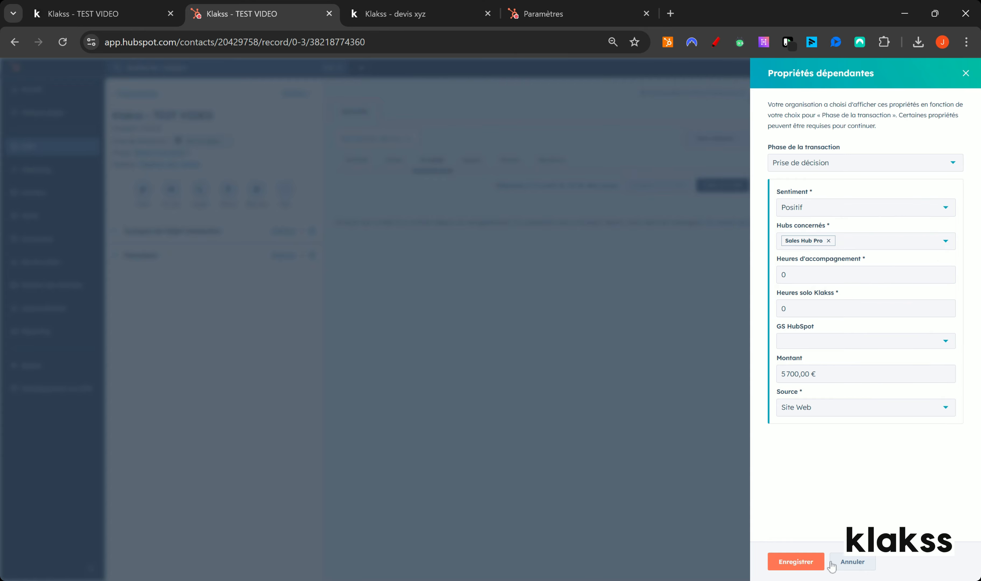
click(805, 563)
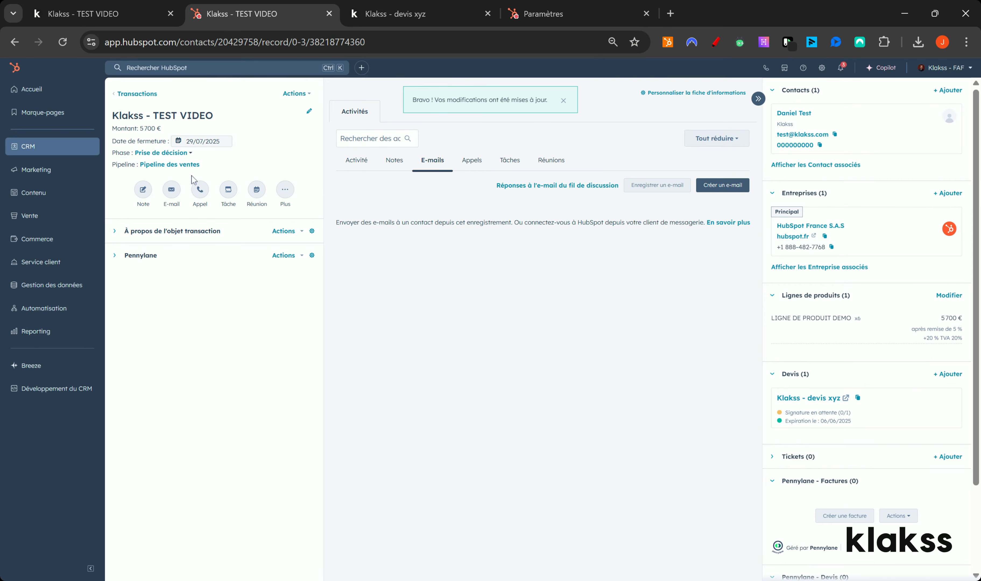